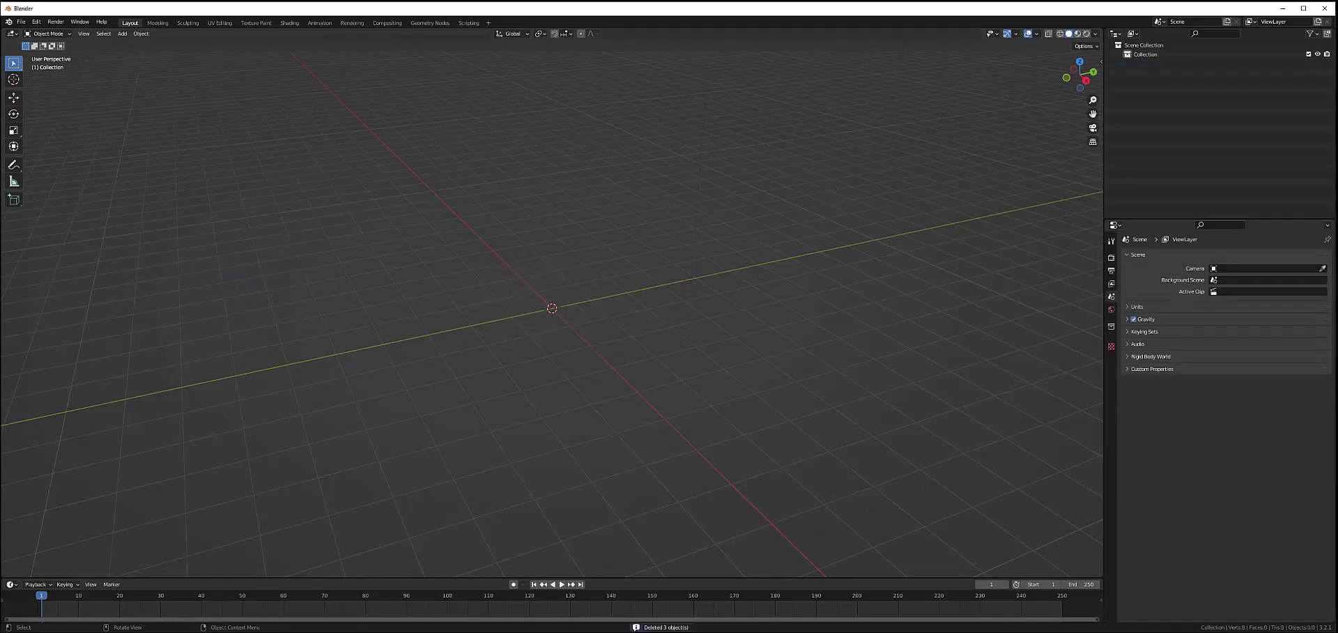
Open RoundTable.blend from the recent files, discarding the empty untitled scene.
{"action": "left_click", "coordinate": [468, 407]}
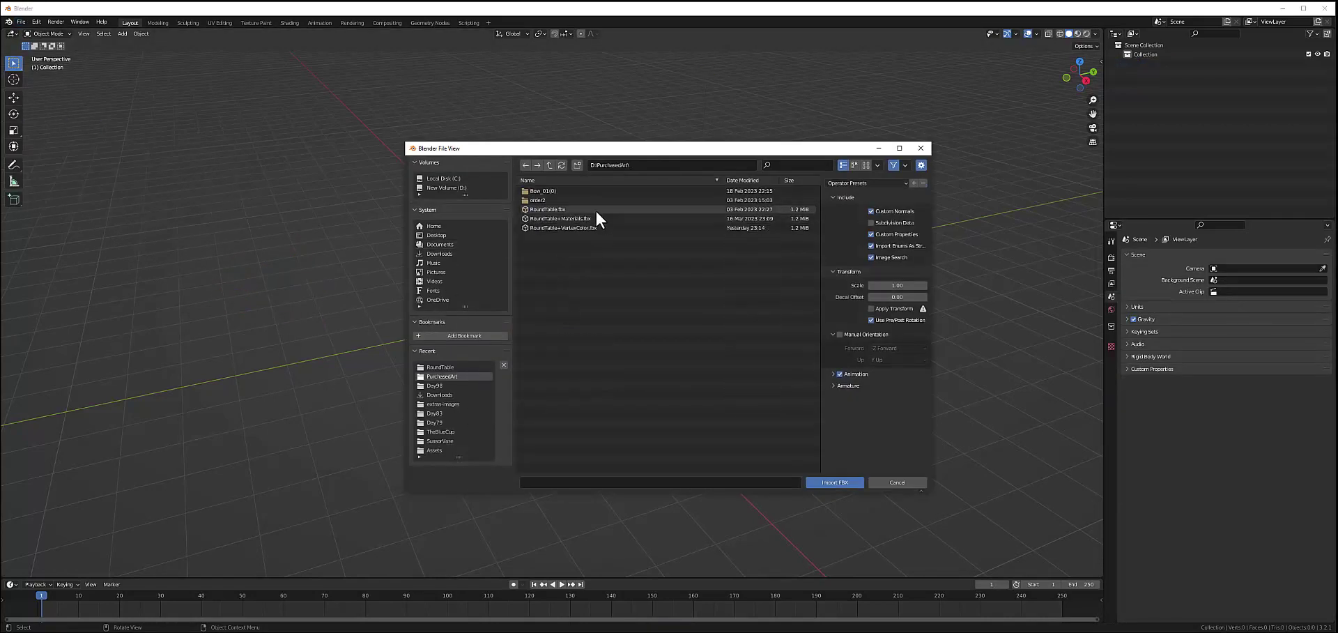
{"action": "double_click", "coordinate": [638, 236]}
{"action": "left_click", "coordinate": [21, 22]}
{"action": "left_click", "coordinate": [152, 48]}
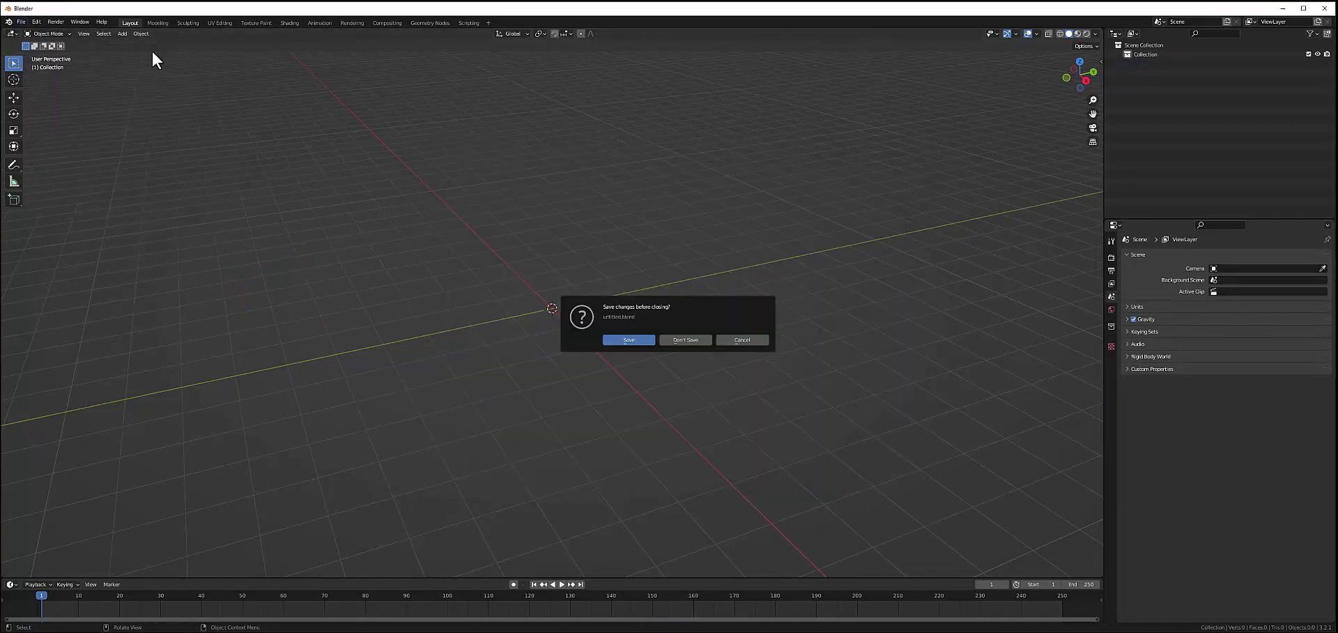
{"action": "left_click", "coordinate": [687, 338]}
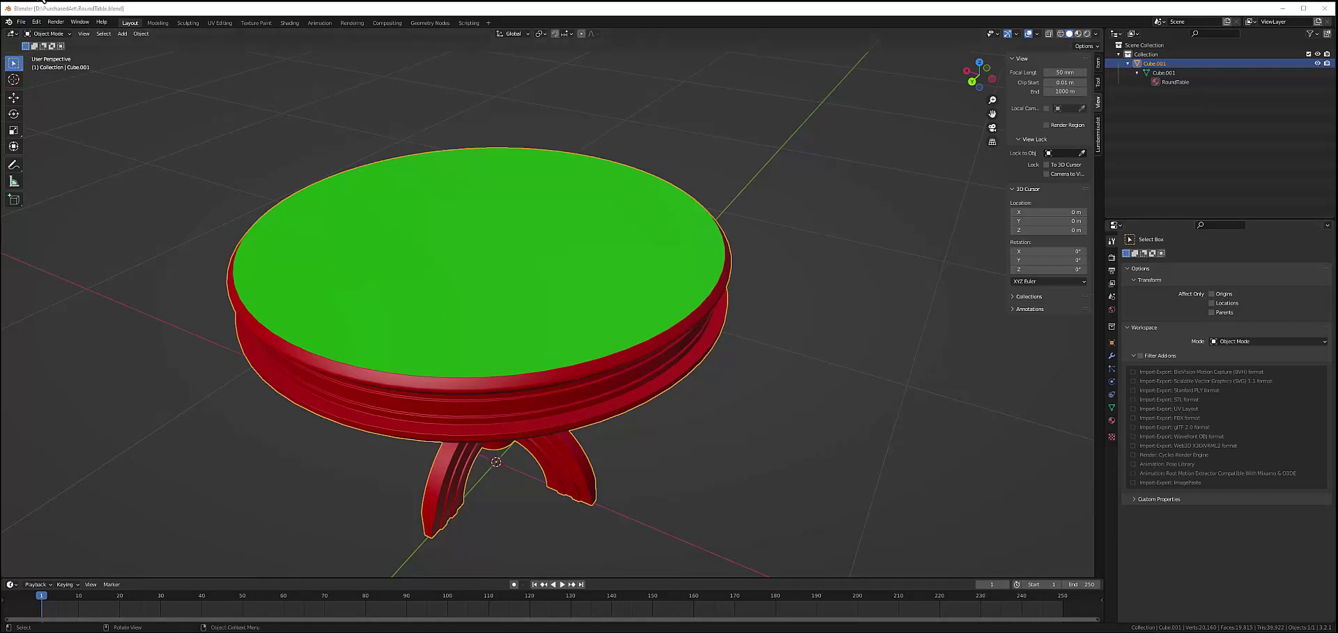
Inspect the table's existing UV layout in UV Editing, then return to the Modeling workspace.
{"action": "left_click", "coordinate": [219, 23]}
{"action": "scroll", "coordinate": [273, 332], "scroll_direction": "down", "scroll_amount": 1}
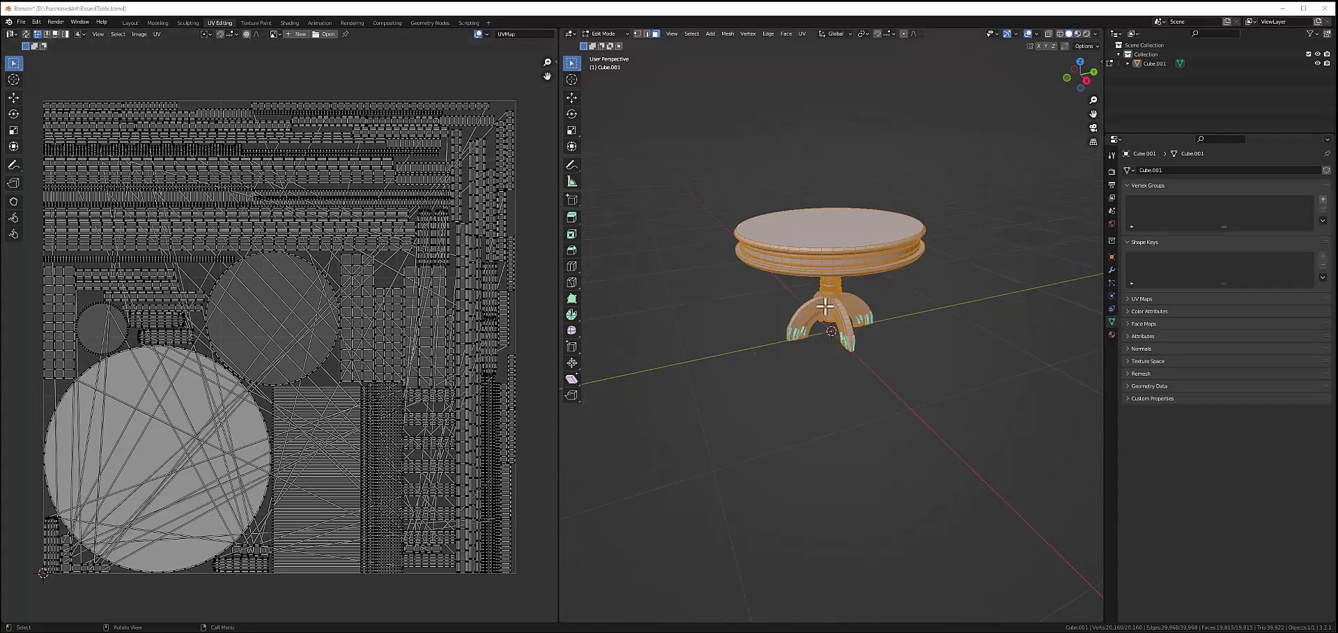
{"action": "scroll", "coordinate": [830, 330], "scroll_direction": "up", "scroll_amount": 5}
{"action": "scroll", "coordinate": [826, 385], "scroll_direction": "up", "scroll_amount": 7}
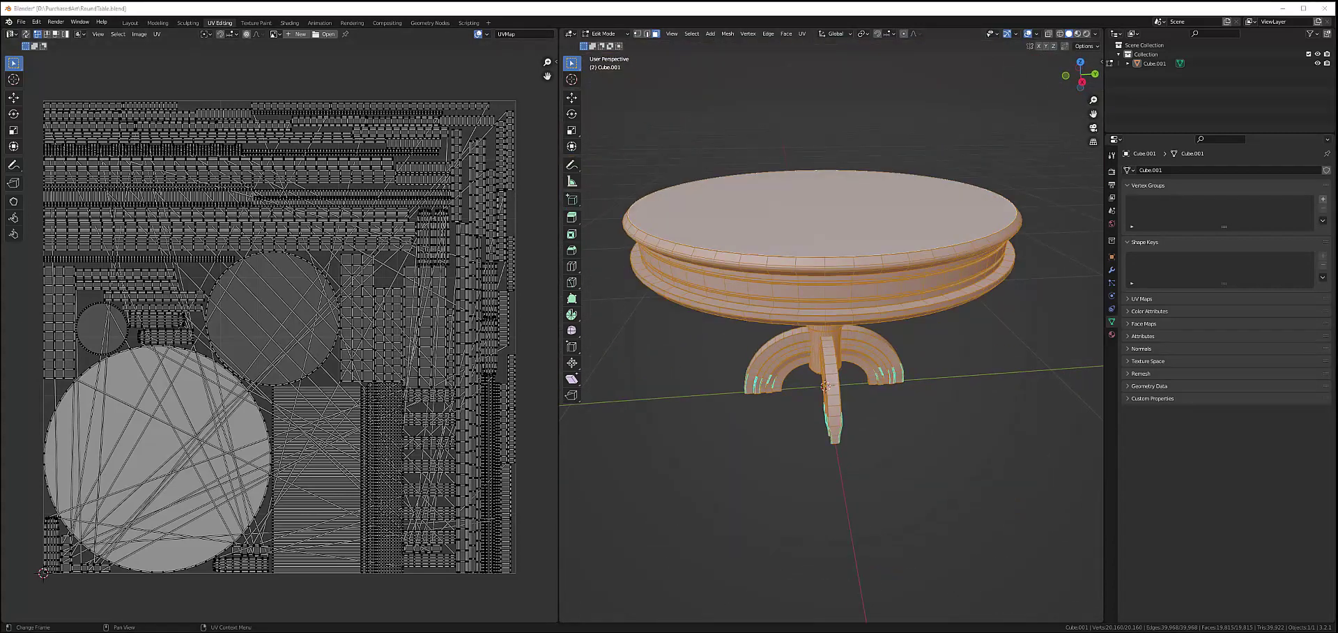
{"action": "left_click", "coordinate": [157, 22]}
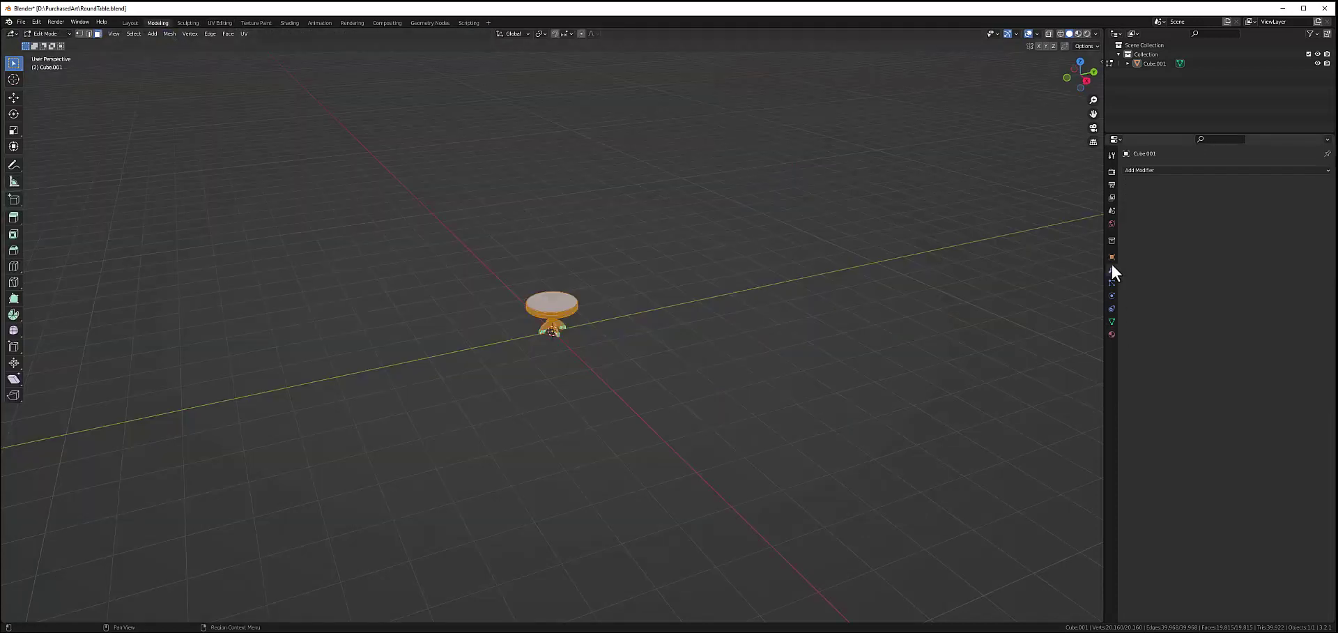
Feed a Checker Texture into the table material's Base Color.
{"action": "left_click", "coordinate": [1111, 334]}
{"action": "left_click", "coordinate": [1283, 318]}
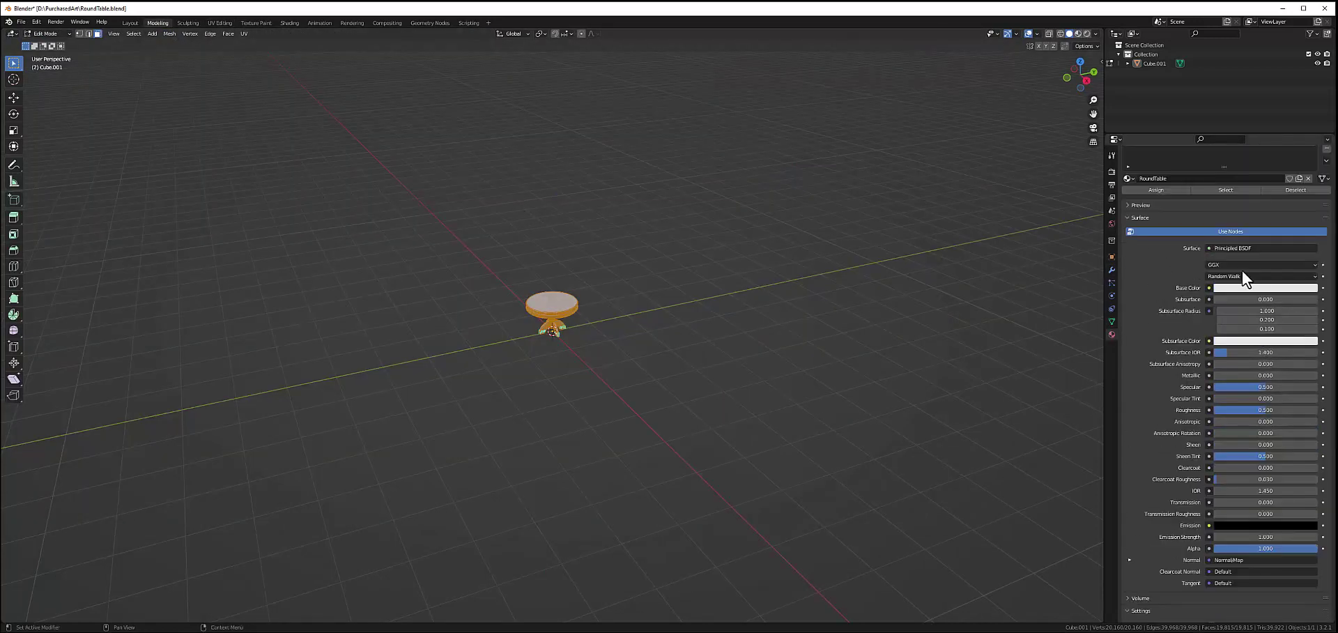
{"action": "scroll", "coordinate": [1247, 283], "scroll_direction": "up", "scroll_amount": 2}
{"action": "left_click", "coordinate": [1209, 318]}
{"action": "left_click", "coordinate": [1094, 349]}
{"action": "mouse_move", "coordinate": [514, 290]}
{"action": "middle_mouse_down"}
{"action": "mouse_move", "coordinate": [731, 200]}
{"action": "mouse_move", "coordinate": [645, 245]}
{"action": "mouse_move", "coordinate": [588, 140]}
{"action": "middle_mouse_up"}
{"action": "left_click", "coordinate": [731, 200]}
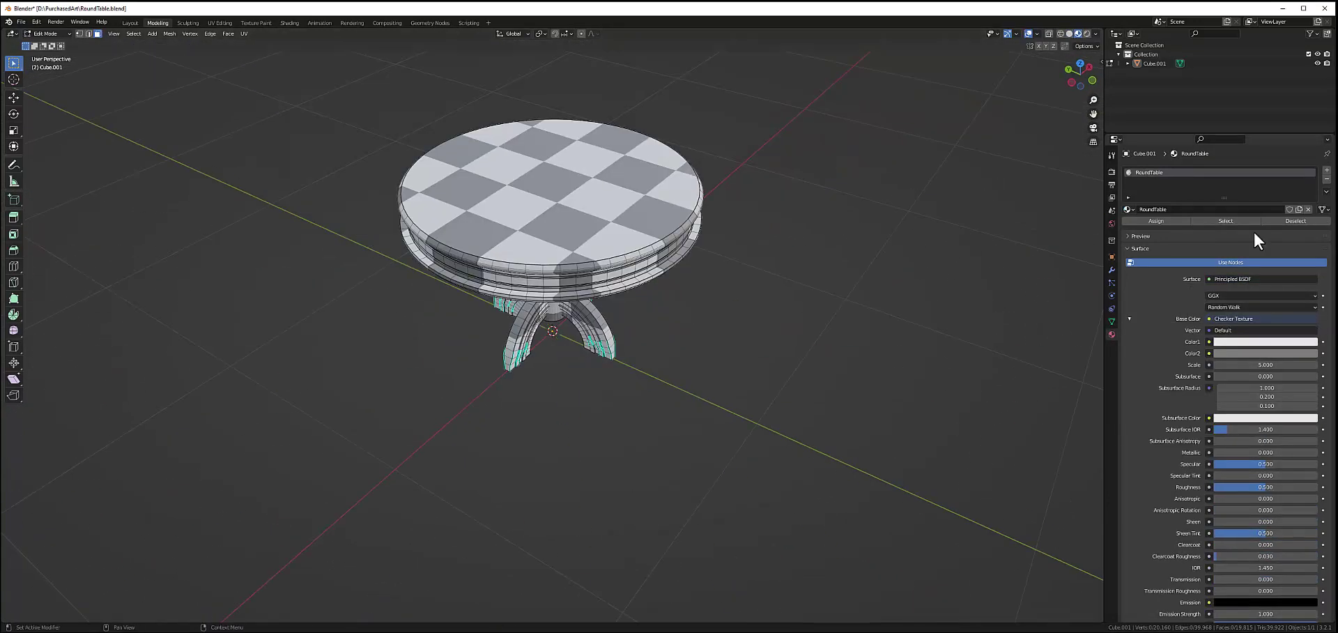
Switch Base Color to an Image Texture and open, then cancel, its image file browser.
{"action": "left_click", "coordinate": [1209, 318]}
{"action": "left_click", "coordinate": [1089, 381]}
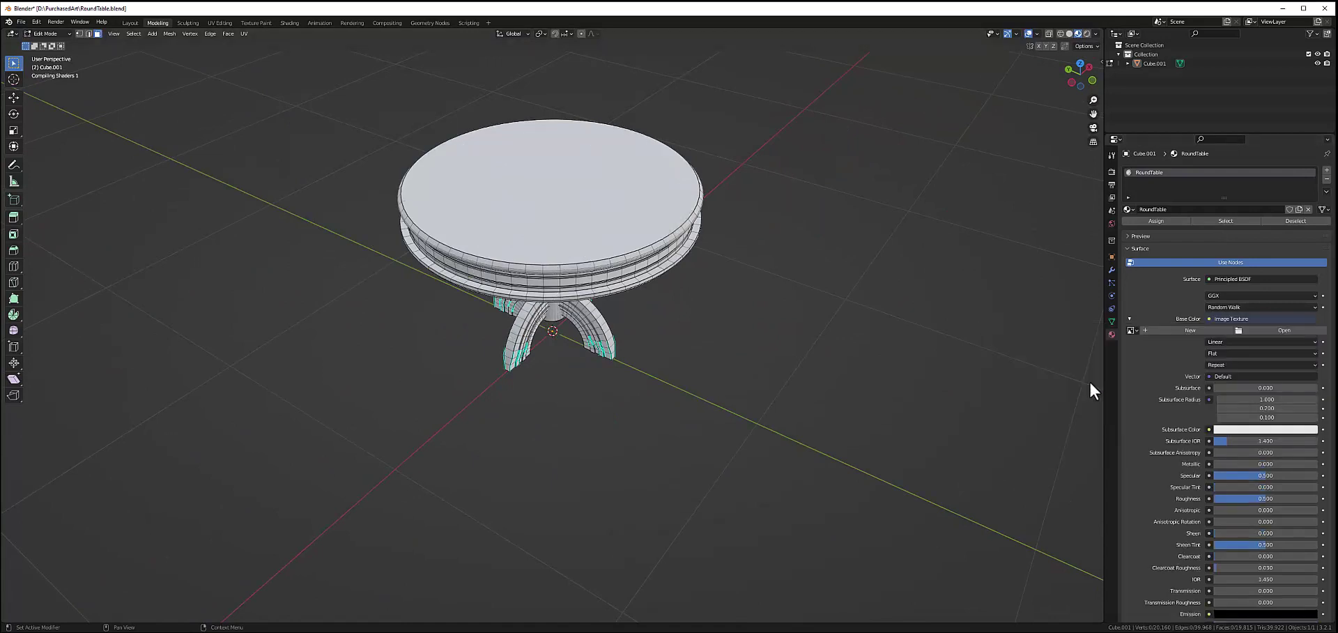
{"action": "left_click", "coordinate": [1133, 330]}
{"action": "left_click", "coordinate": [1284, 330]}
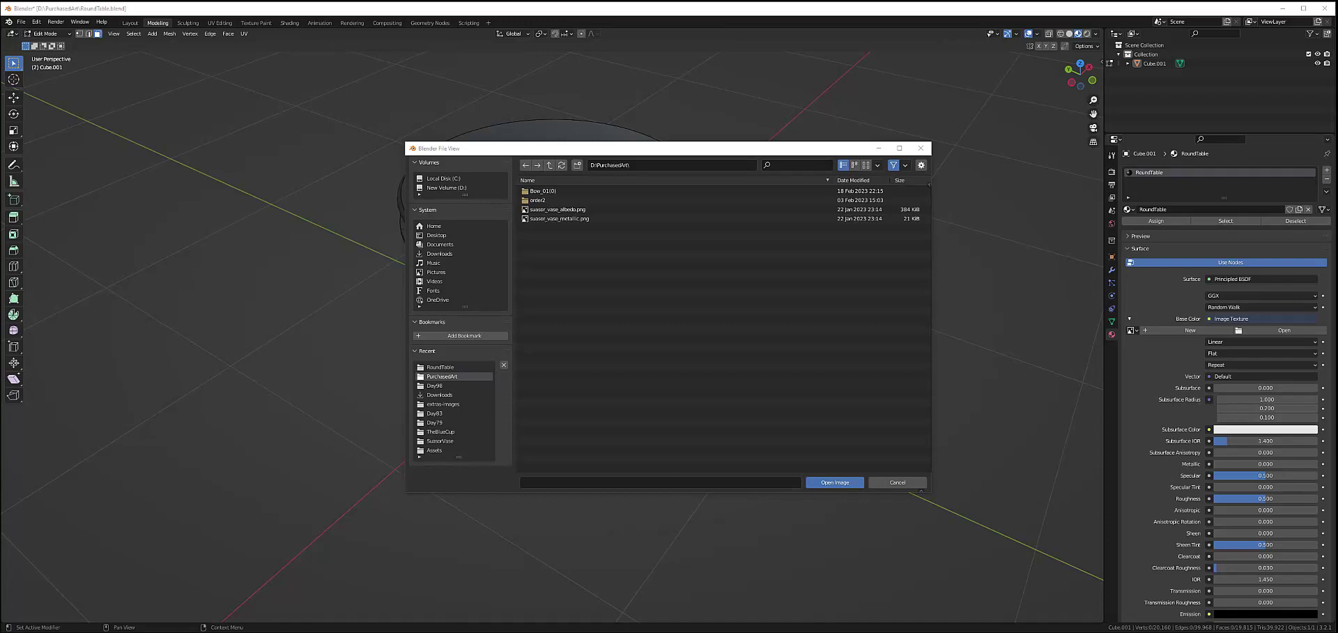
{"action": "key", "text": "Escape"}
Switch the table's Base Color back to Checker Texture.
{"action": "left_click", "coordinate": [1254, 318]}
{"action": "left_click", "coordinate": [1087, 352]}
{"action": "scroll", "coordinate": [740, 233], "scroll_direction": "up", "scroll_amount": 3}
{"action": "scroll", "coordinate": [651, 319], "scroll_direction": "up", "scroll_amount": 8}
{"action": "scroll", "coordinate": [651, 318], "scroll_direction": "down", "scroll_amount": 10}
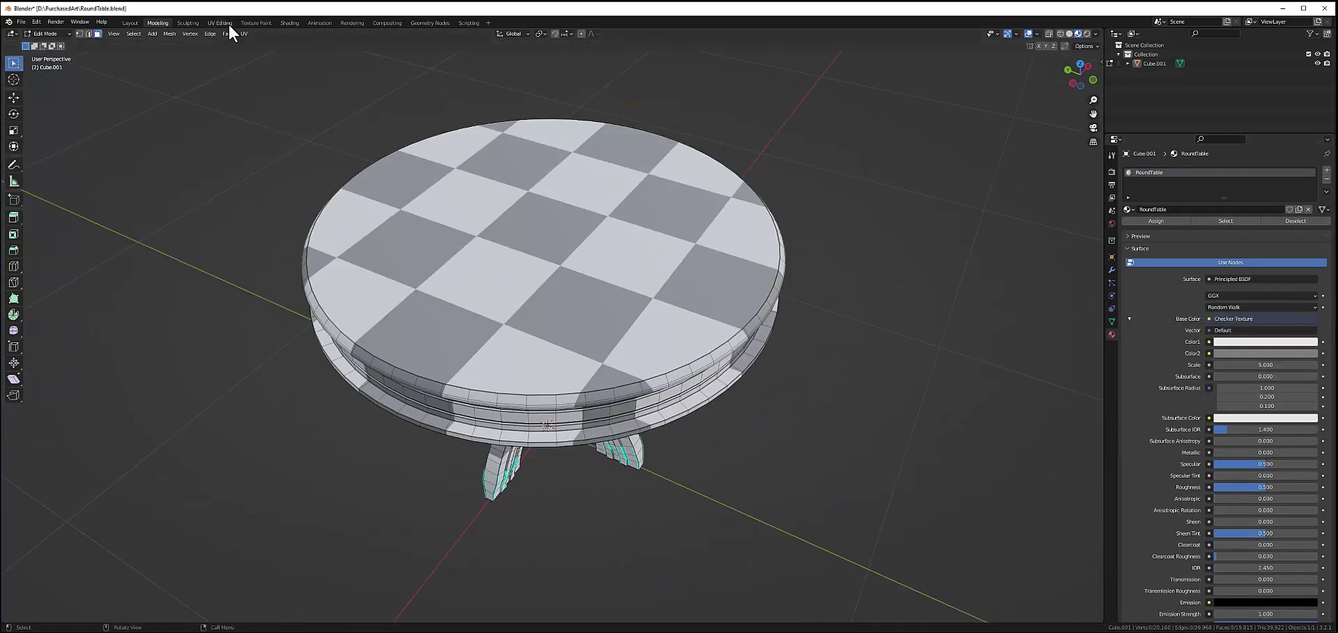
In UV Editing, select the whole mesh and apply Smart UV Project.
{"action": "left_click", "coordinate": [220, 23]}
{"action": "scroll", "coordinate": [175, 475], "scroll_direction": "up", "scroll_amount": 3}
{"action": "scroll", "coordinate": [176, 475], "scroll_direction": "down", "scroll_amount": 3}
{"action": "key", "text": "alt+a"}
{"action": "middle_click_drag", "start_coordinate": [747, 329], "coordinate": [770, 370]}
{"action": "key", "text": "a"}
{"action": "right_click", "coordinate": [770, 370]}
{"action": "left_click", "coordinate": [840, 421]}
{"action": "left_click", "coordinate": [840, 496]}
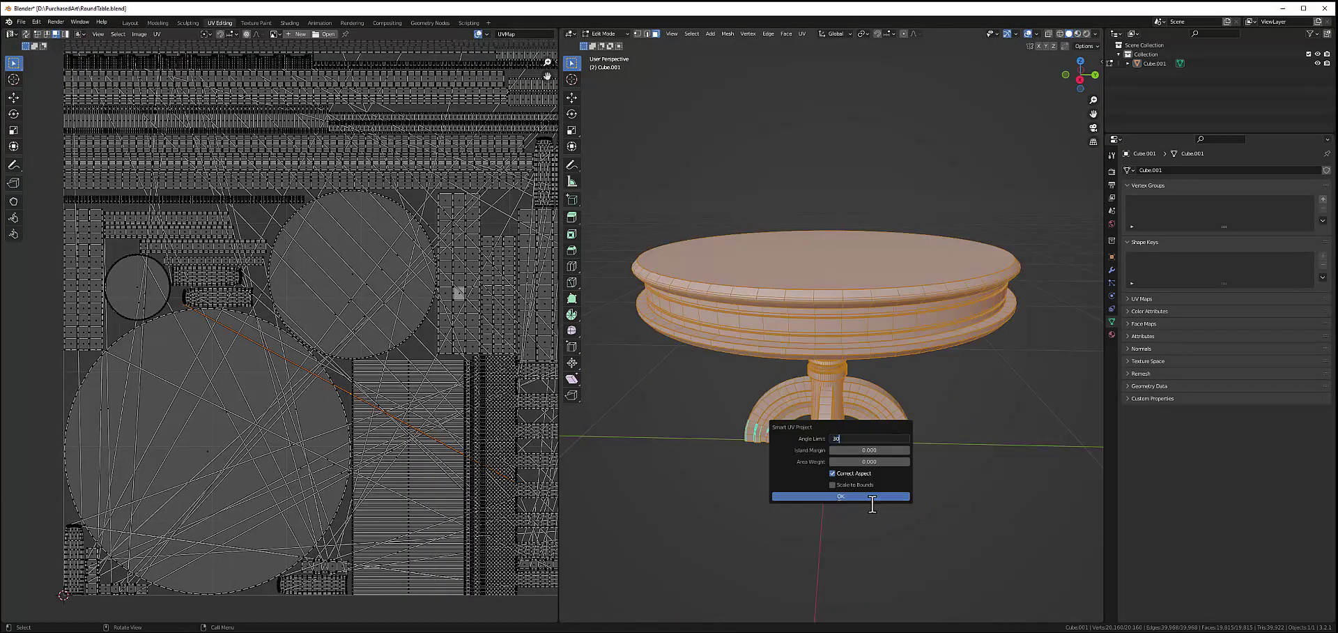
Rescale one circular UV island.
{"action": "left_click", "coordinate": [387, 279]}
{"action": "key", "text": "s"}
{"action": "left_click", "coordinate": [417, 248]}
{"action": "scroll", "coordinate": [417, 276], "scroll_direction": "up", "scroll_amount": 3}
Unwrap the table again into round islands and strips, saving the project.
{"action": "right_click", "coordinate": [741, 263]}
{"action": "left_click", "coordinate": [753, 265]}
{"action": "scroll", "coordinate": [321, 314], "scroll_direction": "down", "scroll_amount": 5}
{"action": "mouse_move", "coordinate": [753, 293]}
{"action": "middle_mouse_down"}
{"action": "mouse_move", "coordinate": [825, 341]}
{"action": "mouse_move", "coordinate": [802, 307]}
{"action": "middle_mouse_up"}
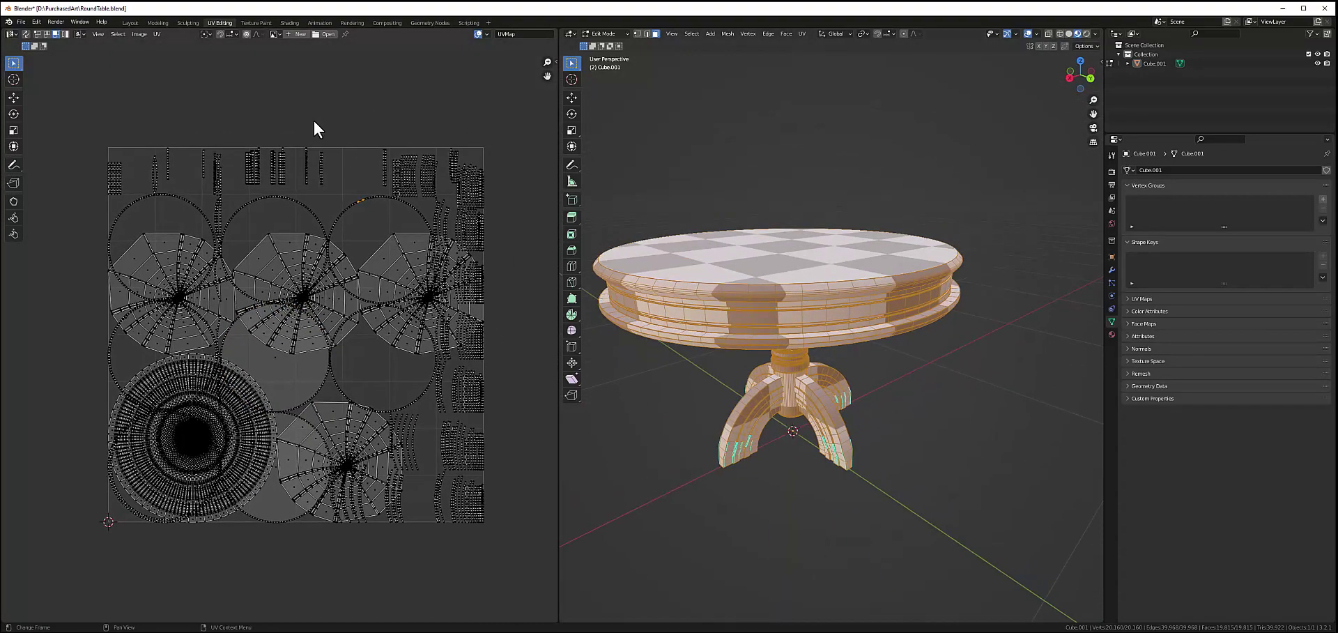
{"action": "key", "text": "ctrl+s"}
{"action": "right_click", "coordinate": [780, 265]}
{"action": "left_click", "coordinate": [855, 264]}
{"action": "middle_click_drag", "start_coordinate": [801, 139], "coordinate": [768, 197]}
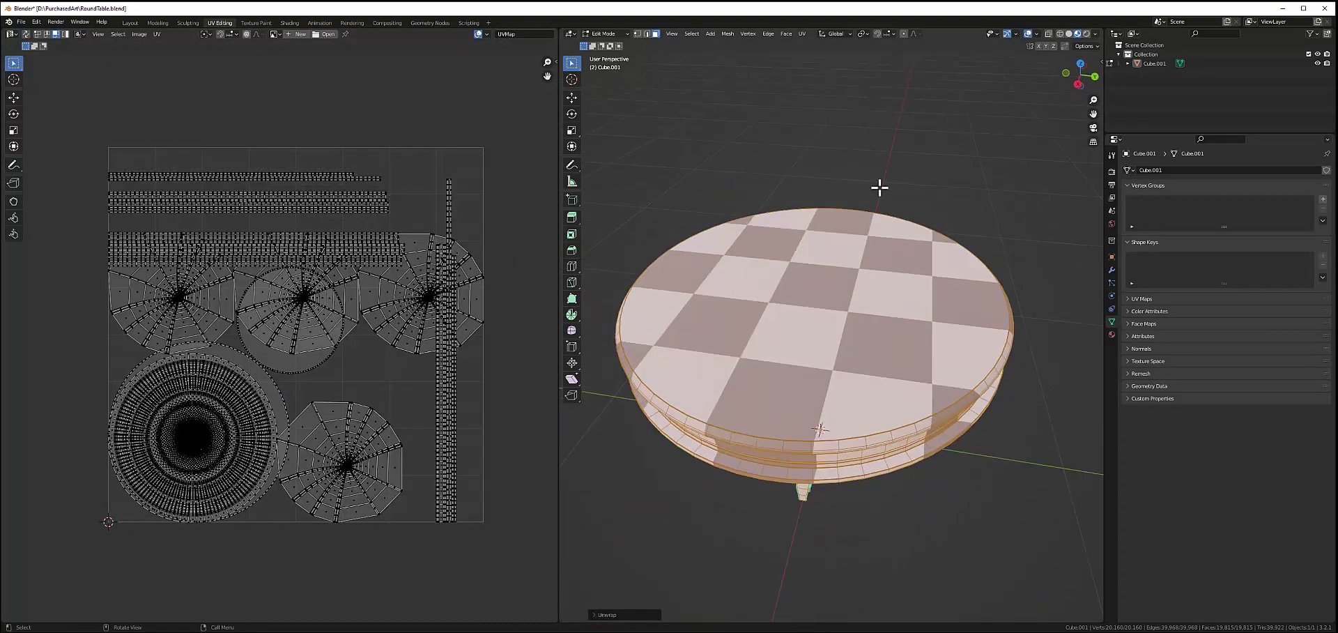
Check the material settings and scale down the large circular UV island.
{"action": "left_click", "coordinate": [1111, 335]}
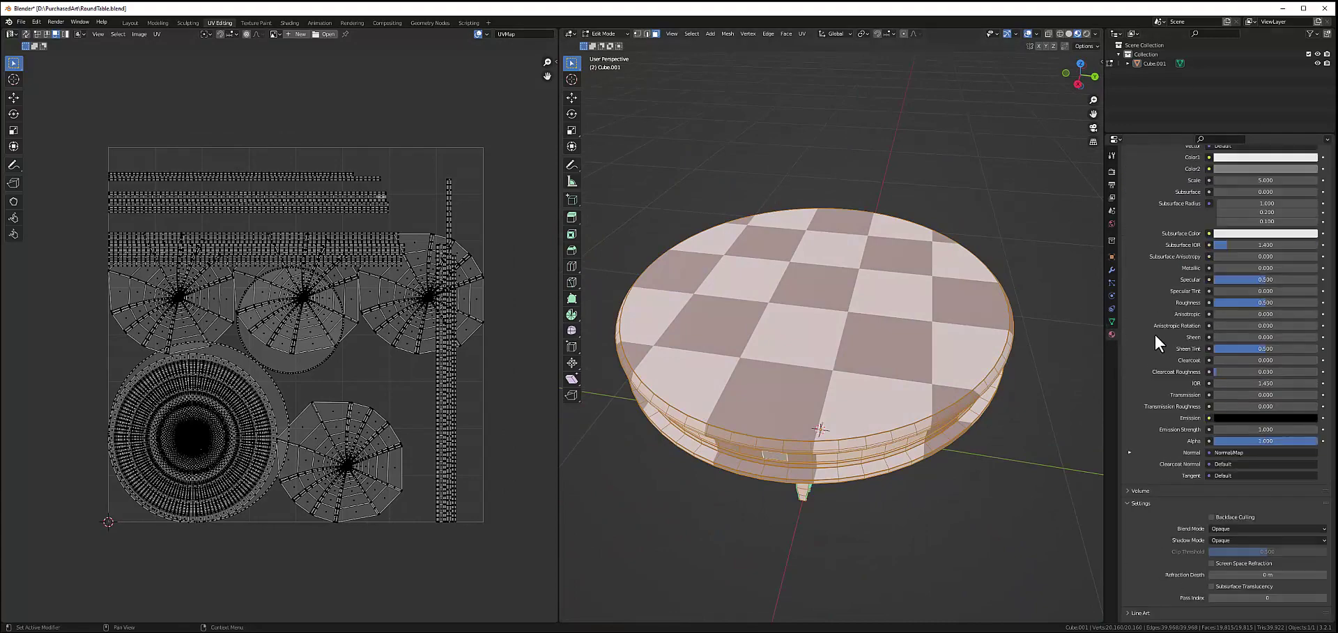
{"action": "scroll", "coordinate": [231, 433], "scroll_direction": "up", "scroll_amount": 3}
{"action": "scroll", "coordinate": [232, 434], "scroll_direction": "down", "scroll_amount": 1}
{"action": "middle_click_drag", "start_coordinate": [822, 348], "coordinate": [822, 265]}
{"action": "left_click", "coordinate": [11, 34]}
{"action": "middle_click_drag", "start_coordinate": [962, 299], "coordinate": [1027, 328]}
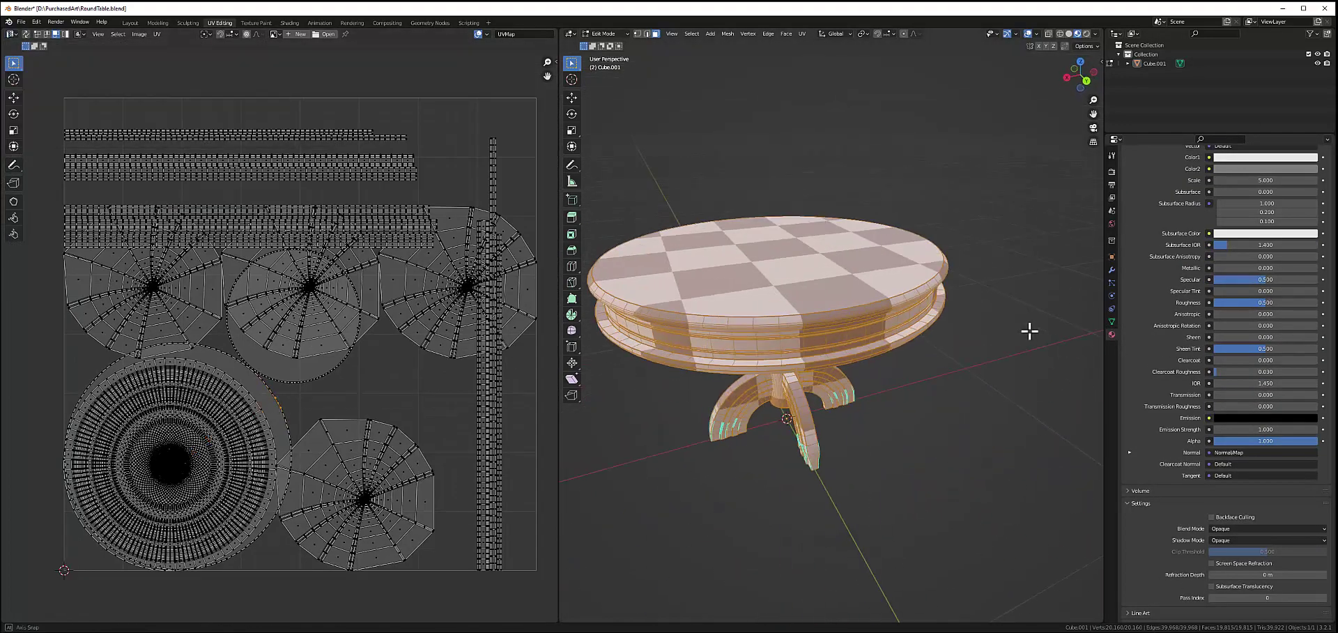
{"action": "left_click", "coordinate": [284, 428]}
{"action": "key", "text": "s"}
{"action": "left_click", "coordinate": [251, 439]}
{"action": "middle_click_drag", "start_coordinate": [836, 313], "coordinate": [836, 265]}
Try changing the UV island selection, undo it, and return to Object Mode.
{"action": "left_click", "coordinate": [390, 264]}
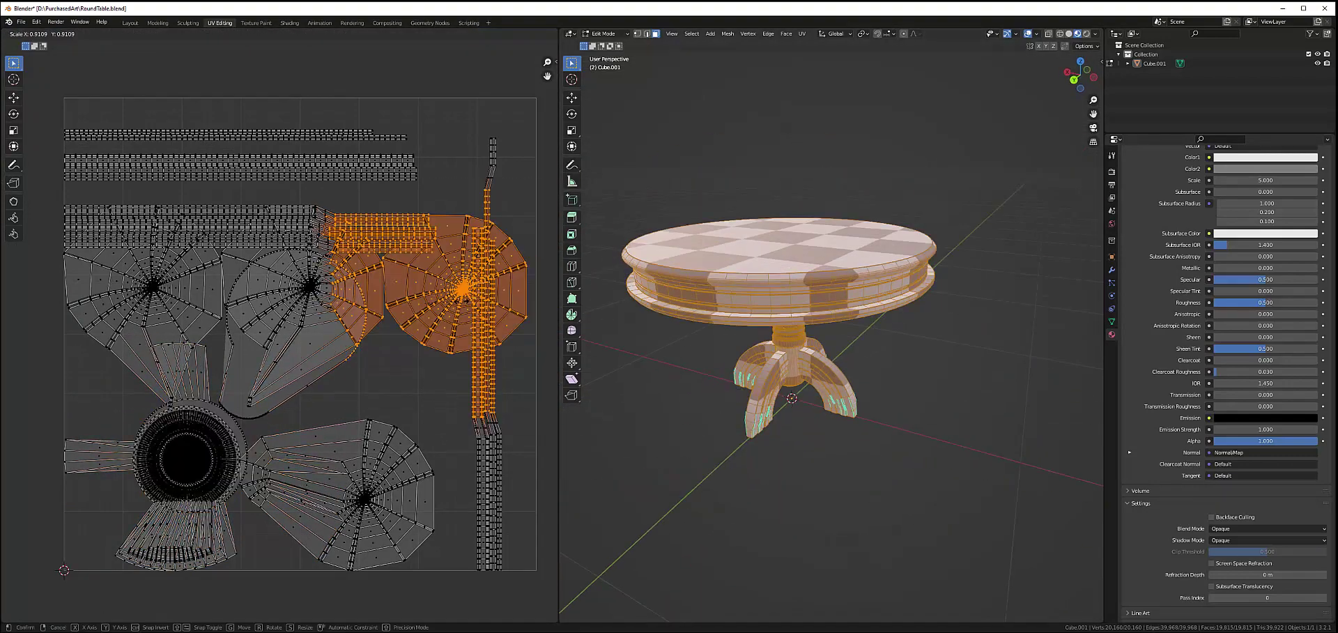
{"action": "left_click", "coordinate": [119, 33]}
{"action": "left_click", "coordinate": [129, 56]}
{"action": "key", "text": "ctrl+z"}
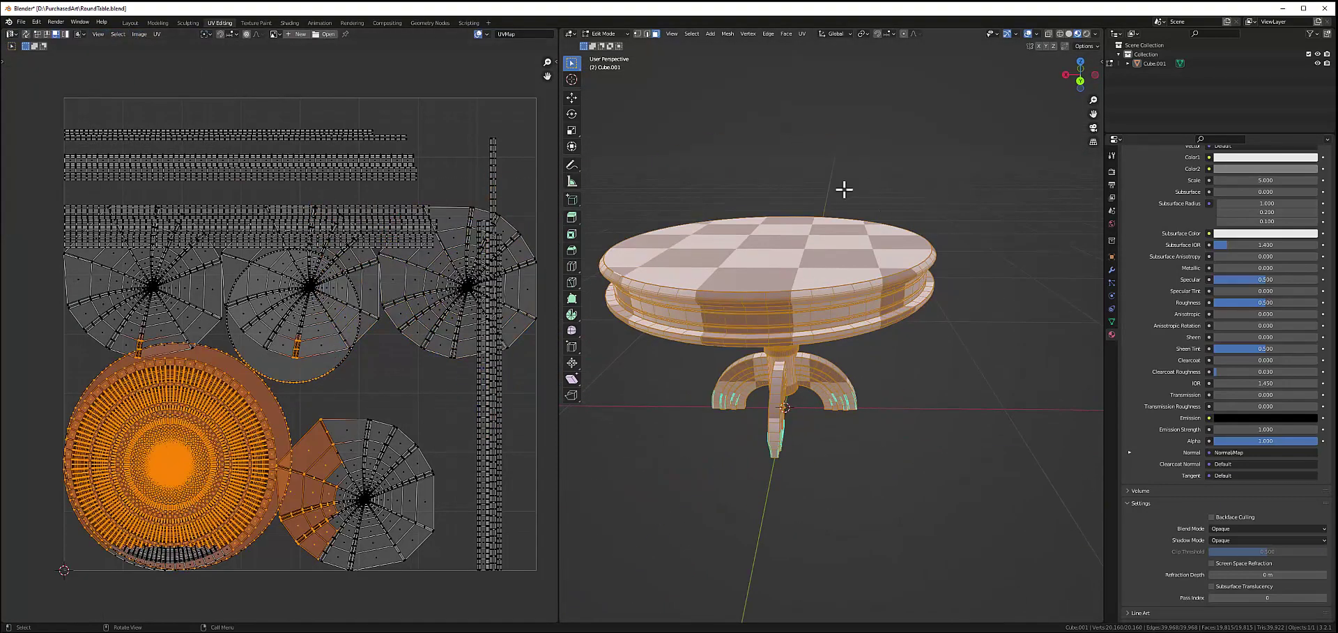
{"action": "key", "text": "Tab"}
{"action": "key", "text": "Tab"}
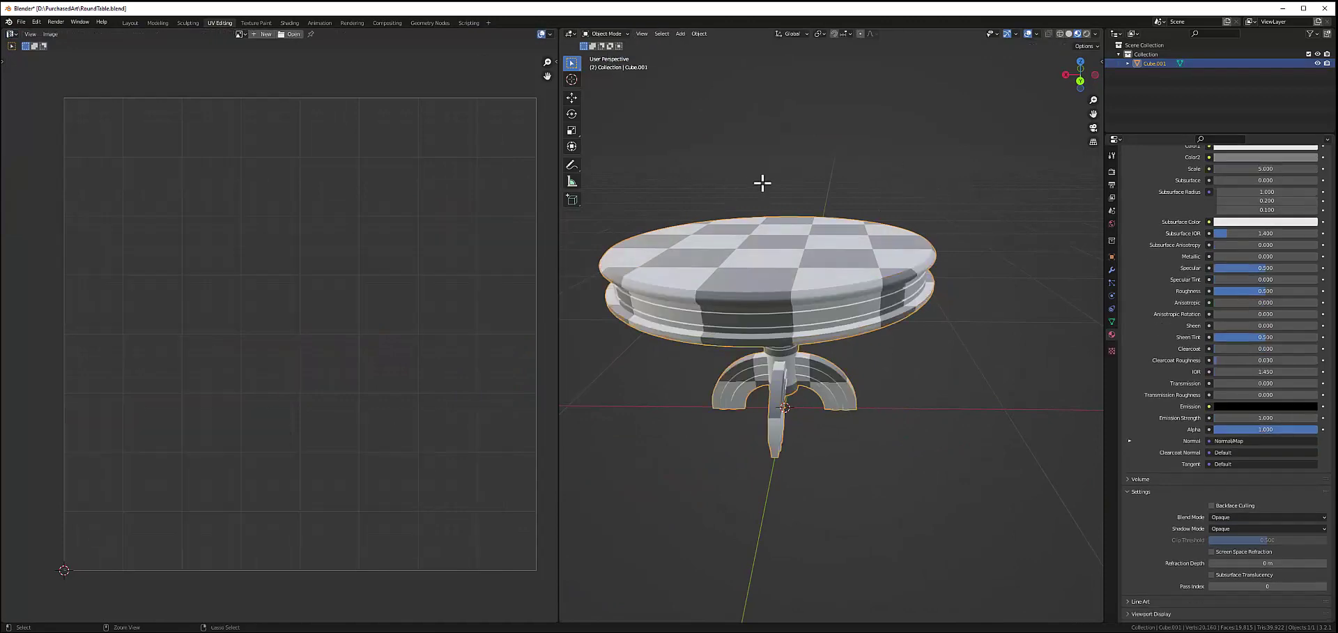
Back in Edit Mode, begin creating a new 1024 × 1024 image named UV_PATTERN.
{"action": "right_click", "coordinate": [776, 229]}
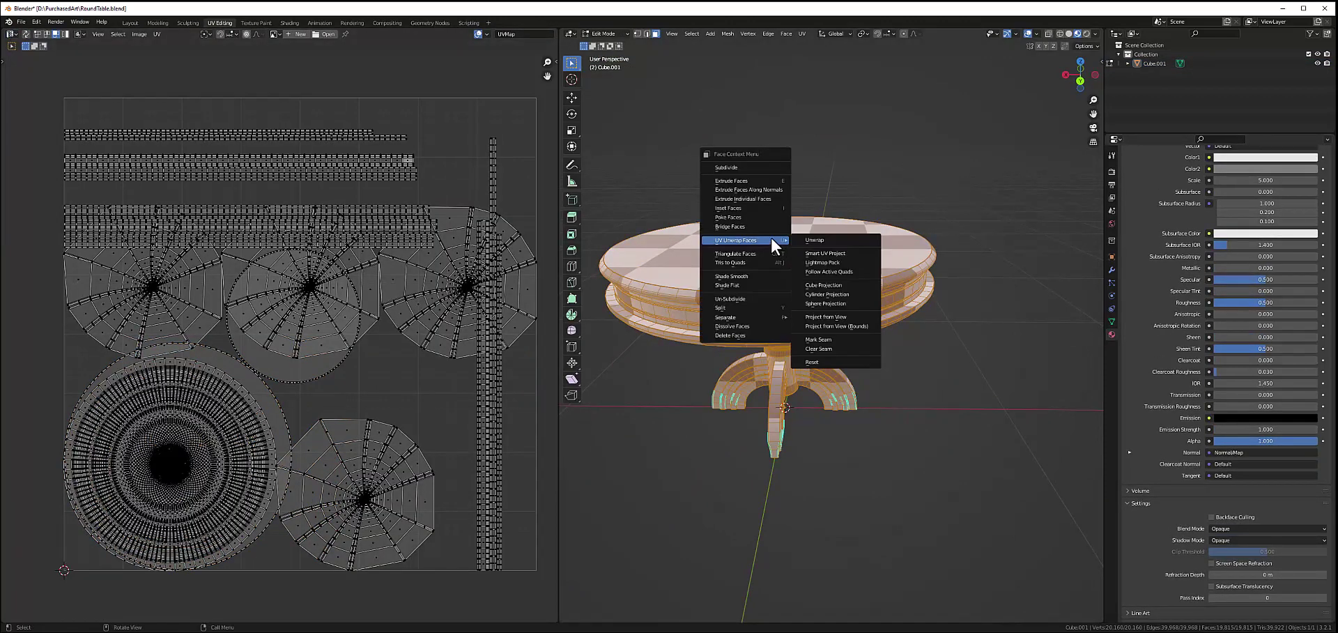
{"action": "left_click", "coordinate": [747, 299]}
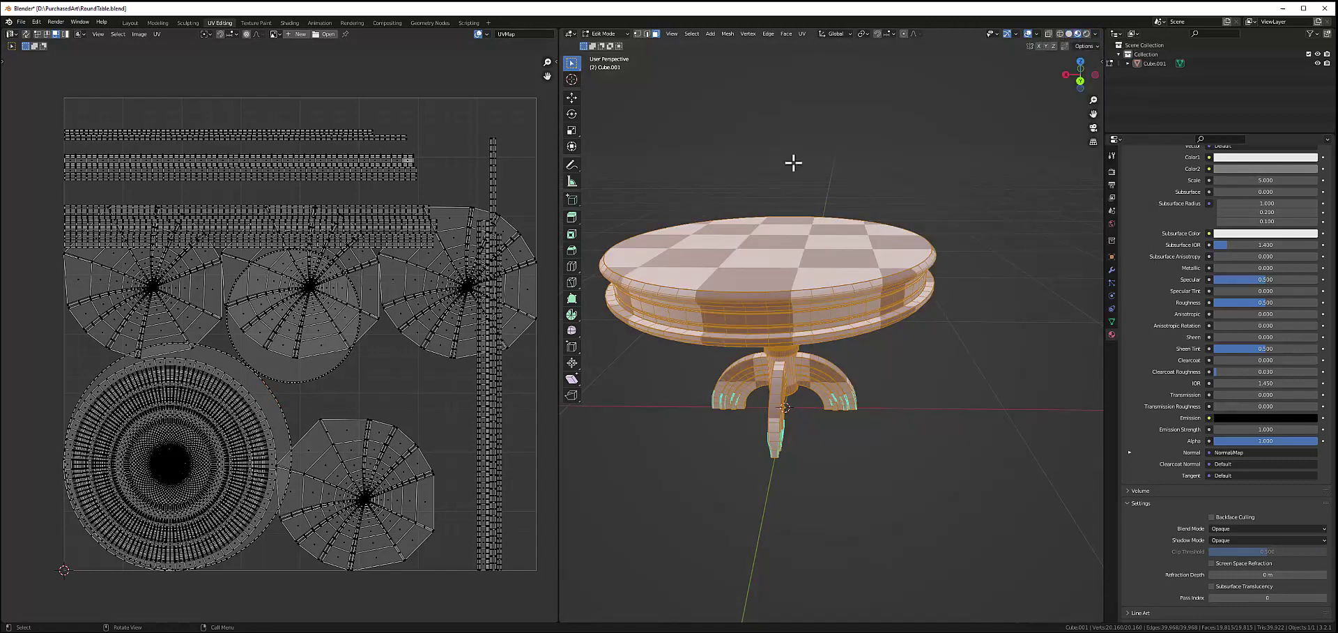
{"action": "left_click", "coordinate": [79, 33]}
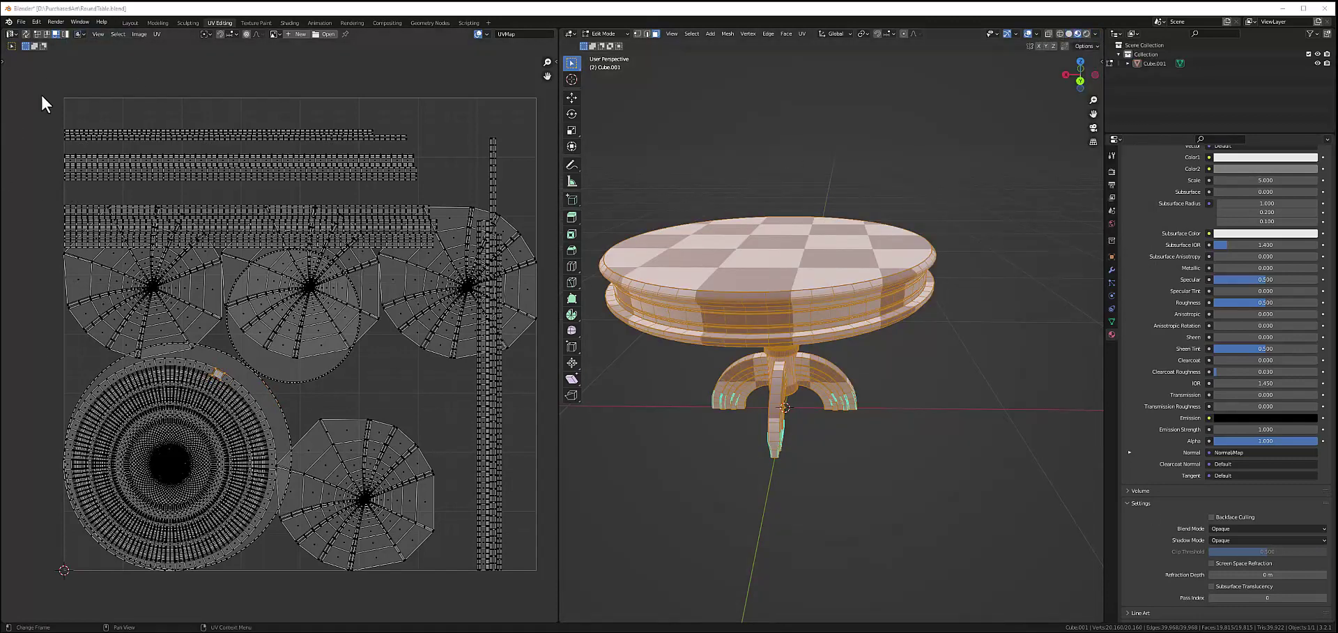
{"action": "key", "text": "alt+n"}
{"action": "key", "text": "alt+n"}
{"action": "type", "text": "UV_PATTERN"}
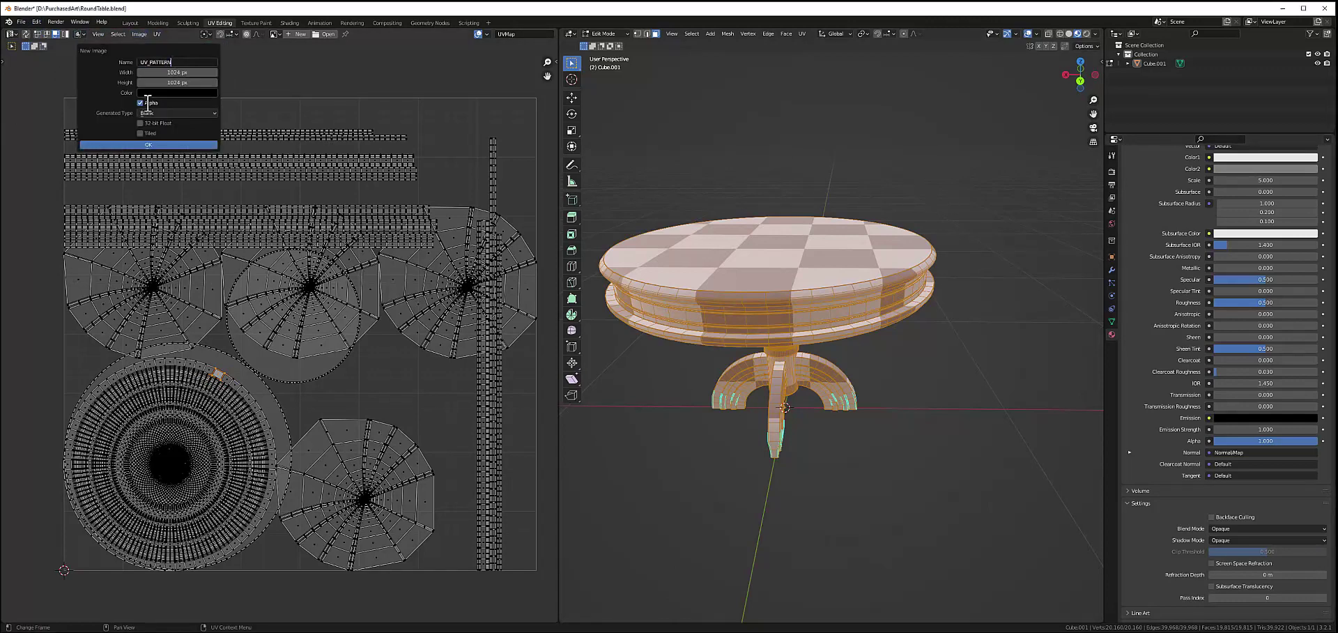
Create the UV_PATTERN image with a UV Grid fill.
{"action": "left_click", "coordinate": [166, 133]}
{"action": "left_click", "coordinate": [108, 145]}
{"action": "left_click", "coordinate": [678, 66]}
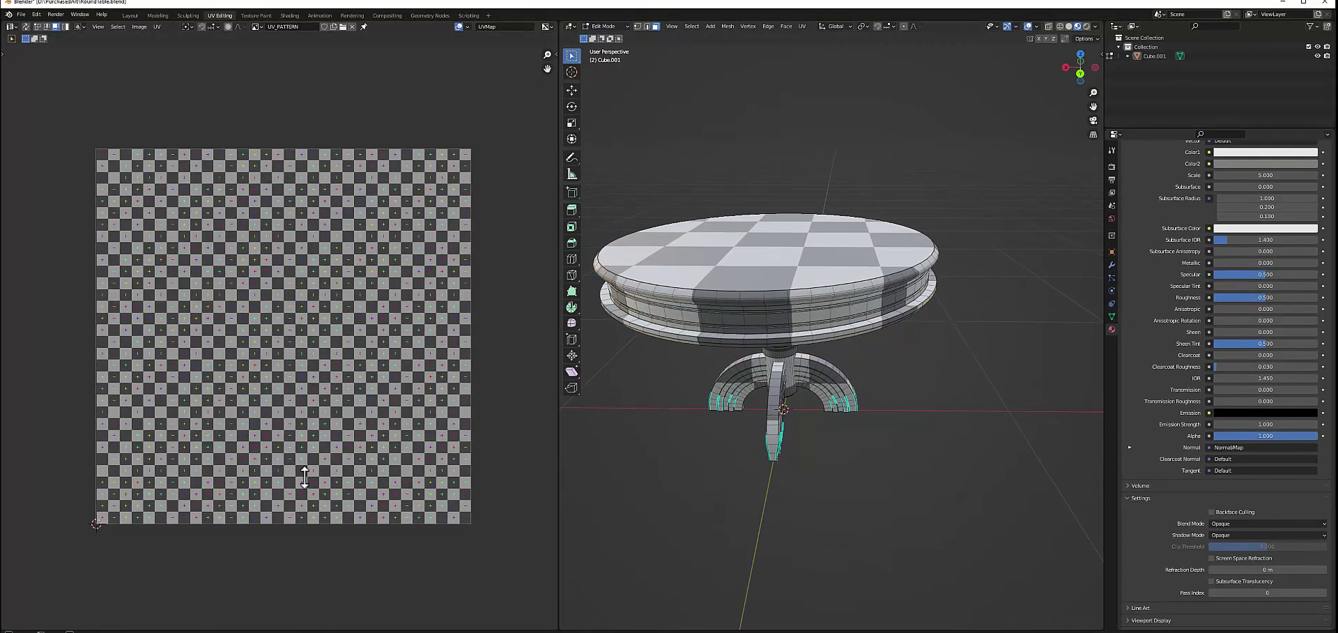
In the Shader Editor, replace the Checker Texture with a UV_PATTERN Image Texture.
{"action": "left_click", "coordinate": [569, 34]}
{"action": "left_click", "coordinate": [622, 103]}
{"action": "key", "text": "Home"}
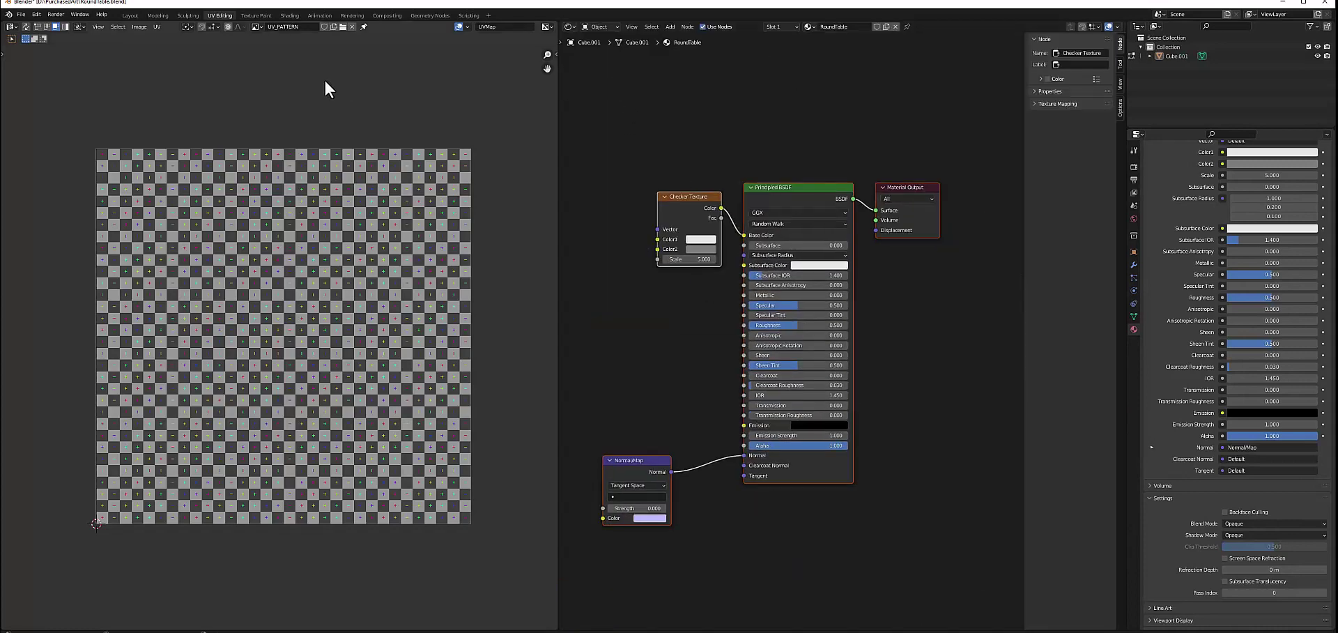
{"action": "key", "text": "Delete"}
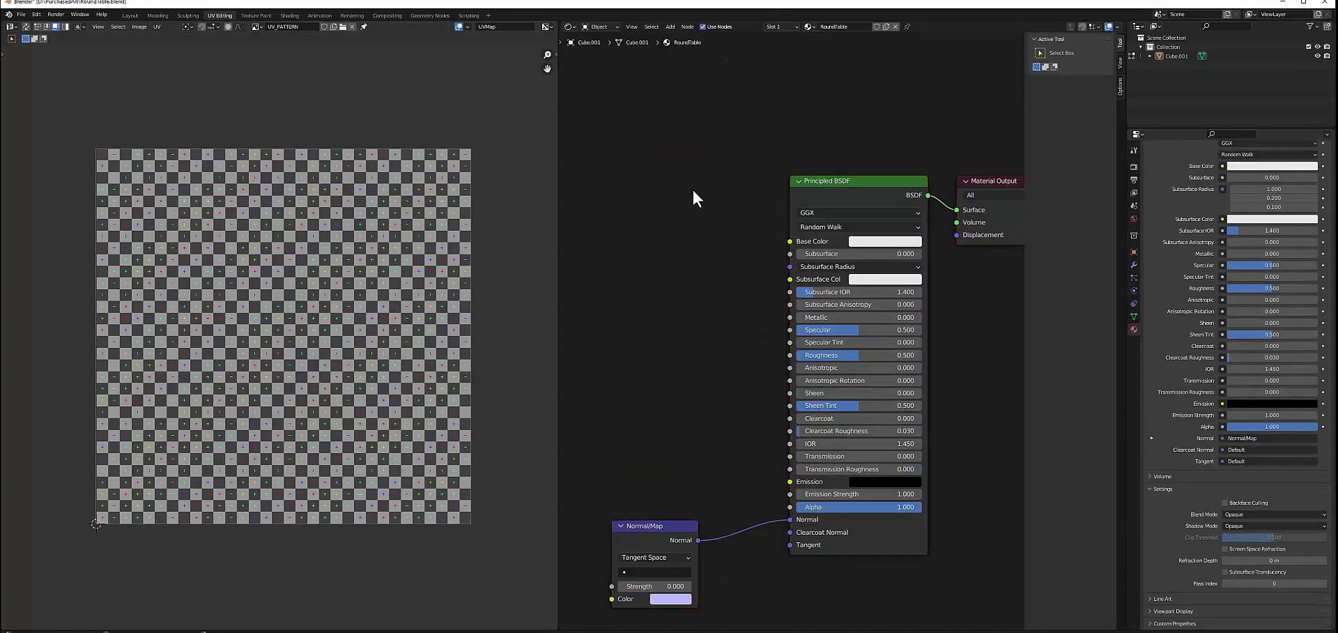
{"action": "left_click", "coordinate": [672, 278]}
{"action": "key", "text": "shift+F5"}
{"action": "scroll", "coordinate": [801, 170], "scroll_direction": "up", "scroll_amount": 3}
{"action": "middle_click_drag", "start_coordinate": [800, 170], "coordinate": [840, 183]}
{"action": "left_click", "coordinate": [570, 25]}
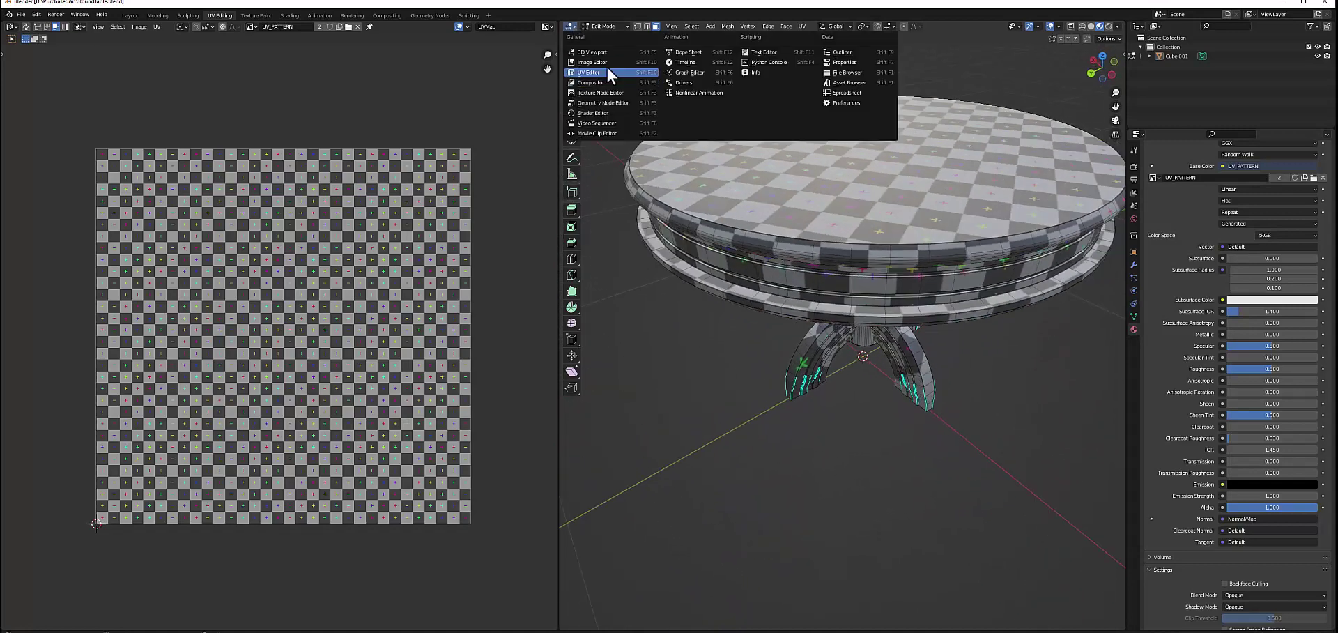
Add a Mapping node feeding the UV_PATTERN texture's vector.
{"action": "left_click", "coordinate": [603, 84]}
{"action": "key", "text": "shift+a"}
{"action": "left_click", "coordinate": [836, 433]}
{"action": "left_click_drag", "start_coordinate": [688, 222], "coordinate": [728, 331]}
{"action": "middle_click_drag", "start_coordinate": [807, 395], "coordinate": [951, 390]}
Link Texture Coordinate UV into the Mapping node and set its scale to 0.5.
{"action": "key", "text": "shift+a"}
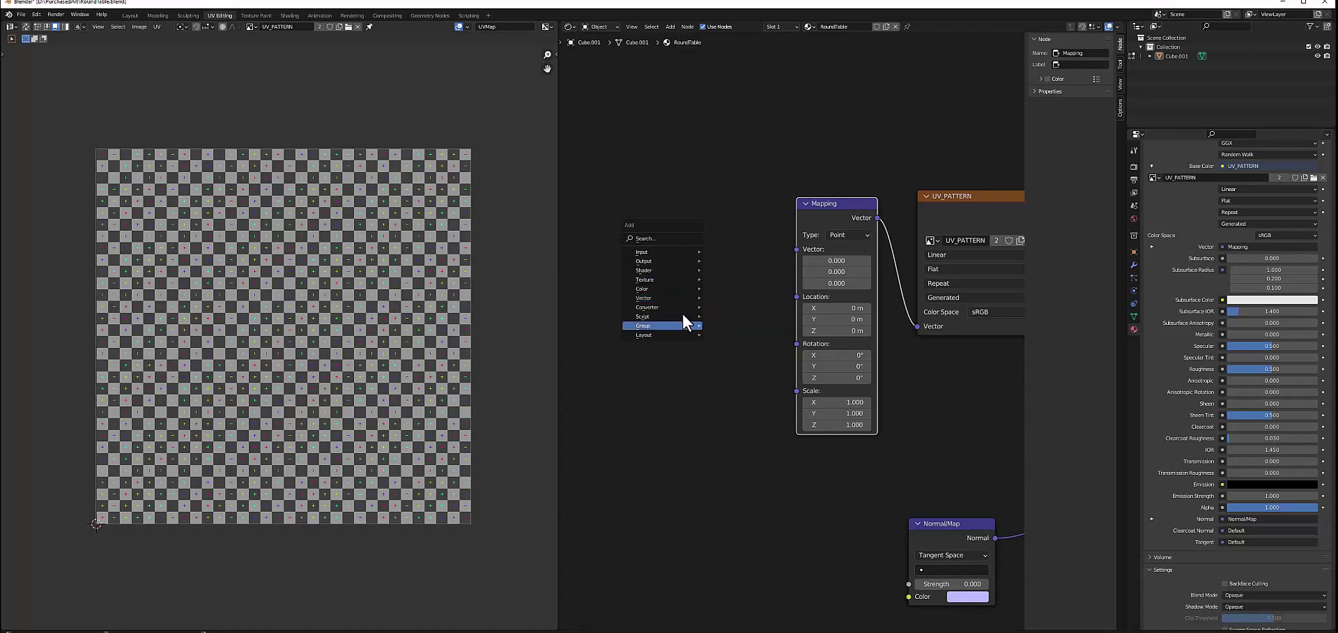
{"action": "middle_click_drag", "start_coordinate": [665, 263], "coordinate": [675, 261]}
{"action": "key", "text": "shift+a"}
{"action": "mouse_move", "coordinate": [644, 248]}
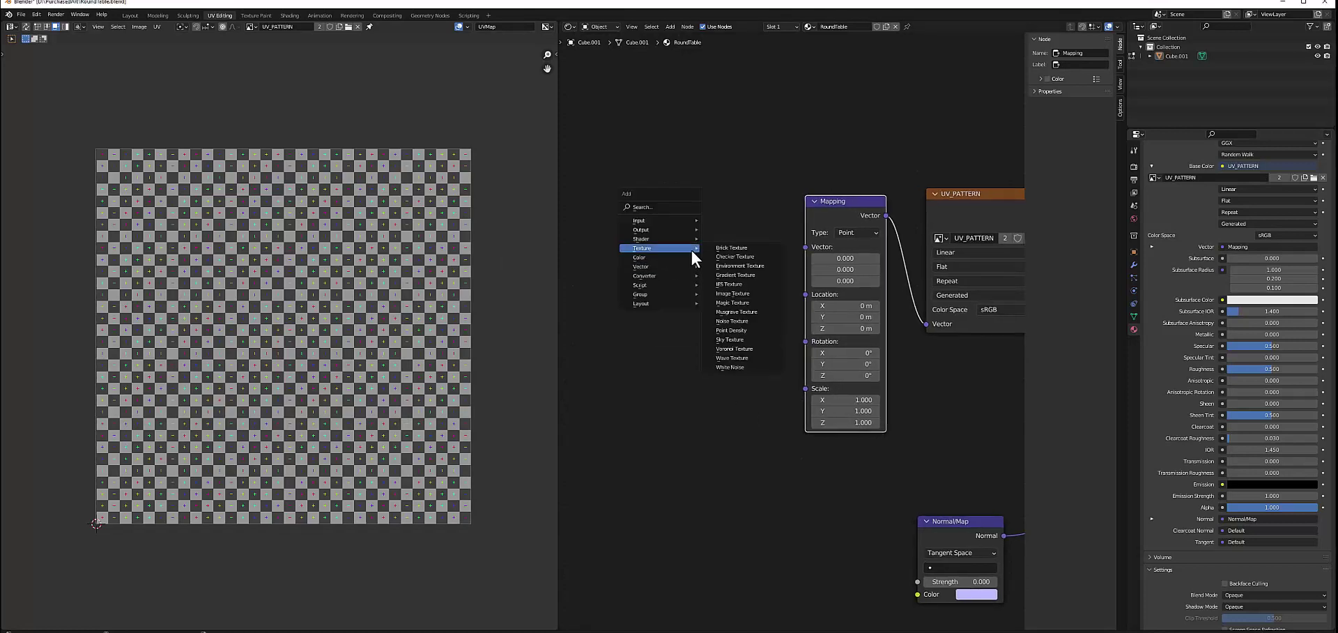
{"action": "left_click", "coordinate": [788, 418]}
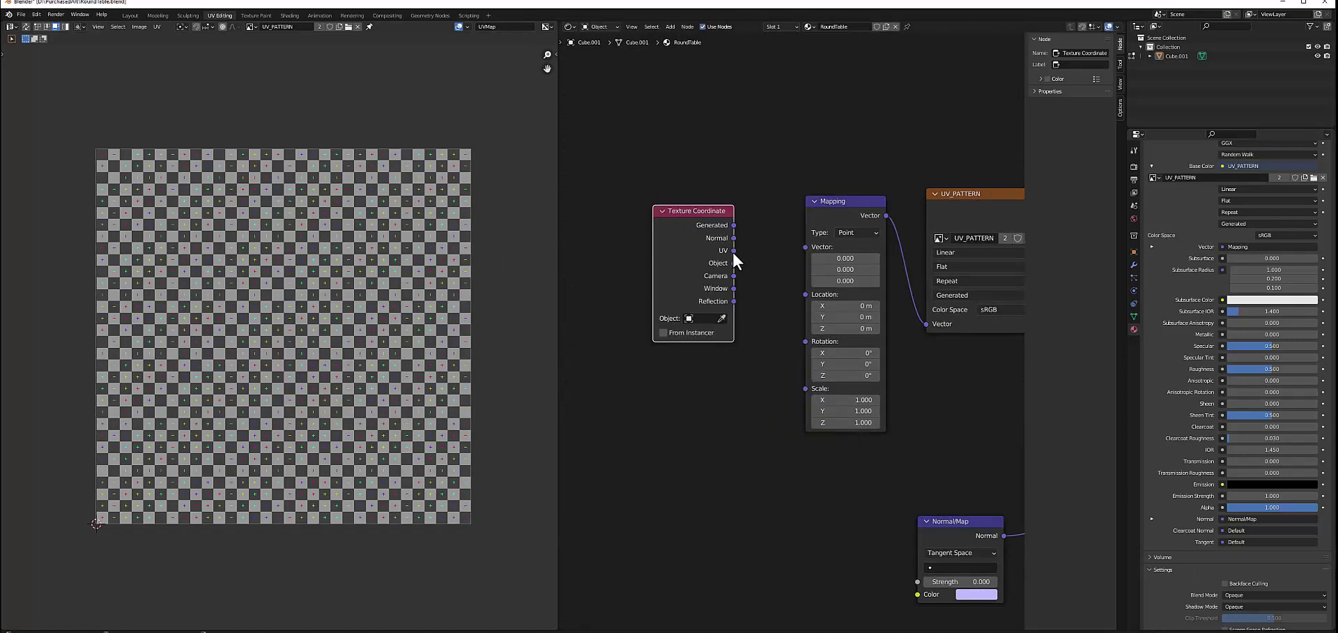
{"action": "left_click_drag", "start_coordinate": [733, 250], "coordinate": [805, 247]}
{"action": "left_click", "coordinate": [869, 363]}
{"action": "type", "text": "0.5"}
{"action": "key", "text": "Return"}
Make the right area a 3D Viewport, the left a Shader Editor, and set Mapping scale to 2.
{"action": "left_click", "coordinate": [570, 26]}
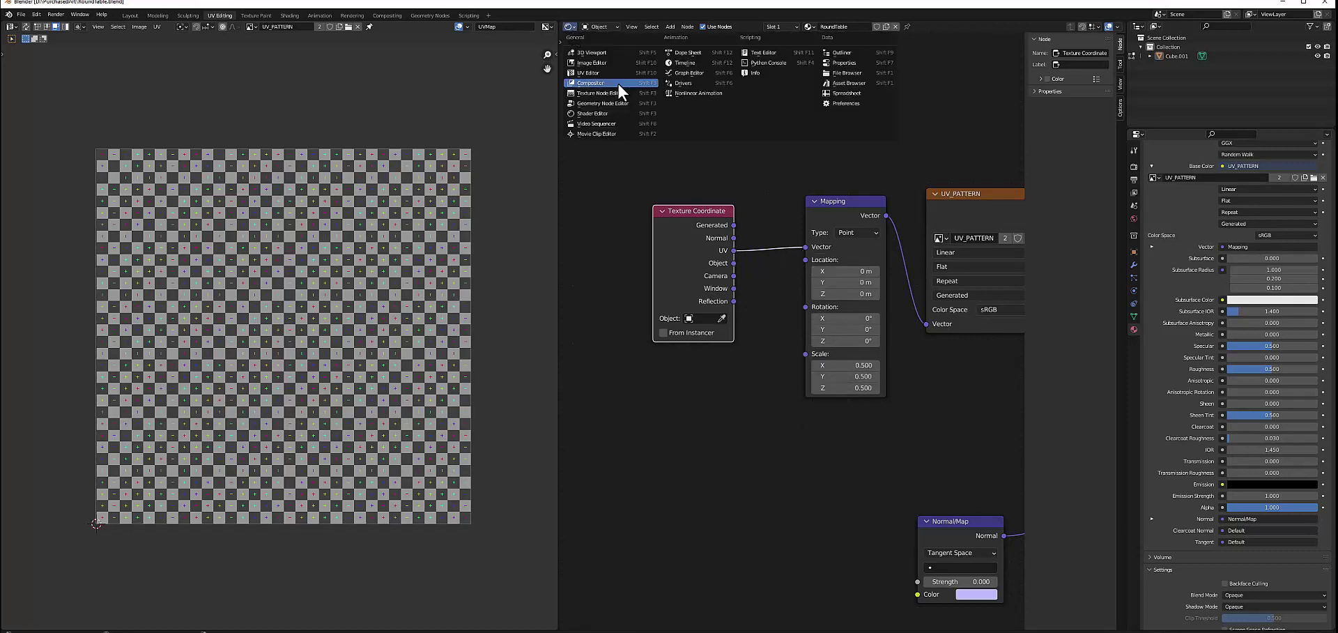
{"action": "left_click", "coordinate": [592, 53]}
{"action": "left_click", "coordinate": [12, 27]}
{"action": "left_click", "coordinate": [42, 113]}
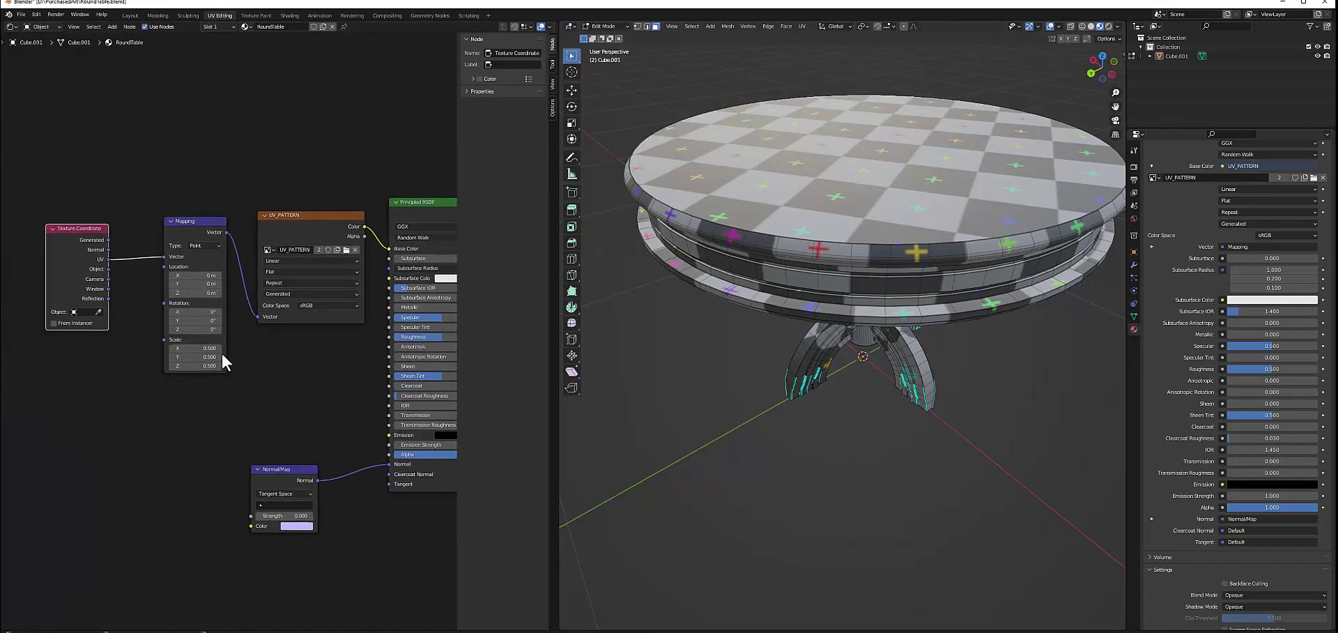
{"action": "double_click", "coordinate": [206, 351]}
{"action": "type", "text": "2"}
{"action": "key", "text": "Return"}
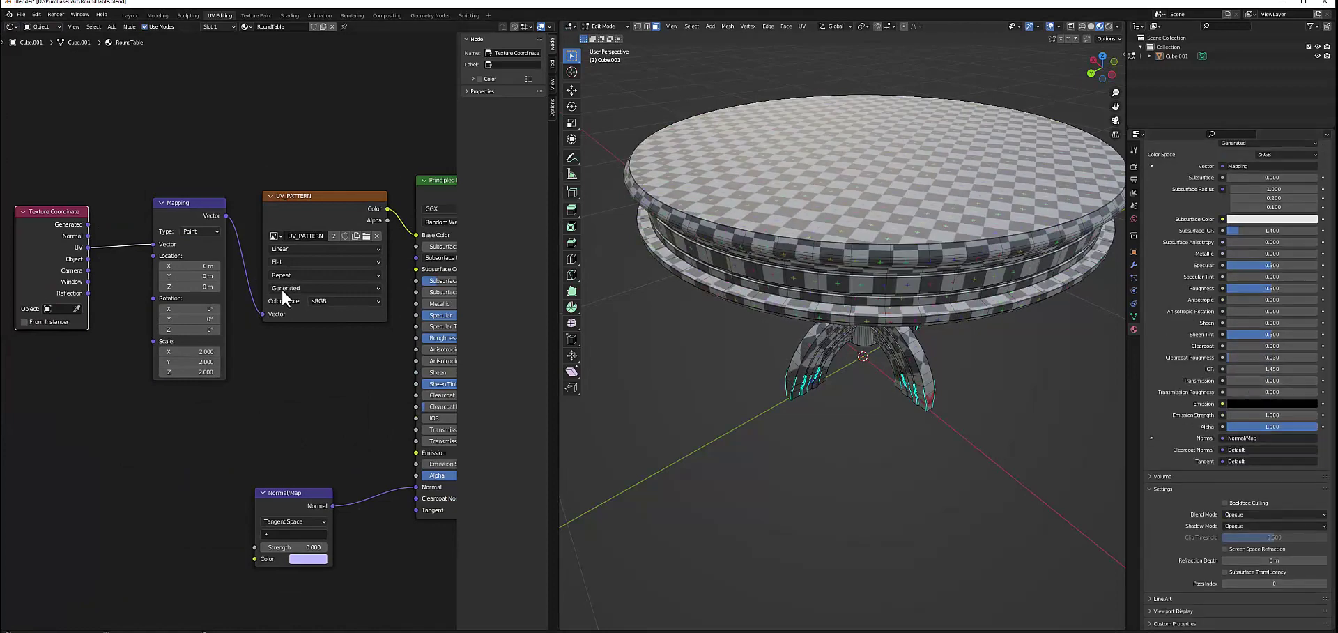
Turn the left area into a UV Editor with tool shelf and select the tabletop's circular island.
{"action": "scroll", "coordinate": [1244, 366], "scroll_direction": "up", "scroll_amount": 5}
{"action": "left_click", "coordinate": [24, 321]}
{"action": "scroll", "coordinate": [1236, 375], "scroll_direction": "down", "scroll_amount": 5}
{"action": "scroll", "coordinate": [1219, 545], "scroll_direction": "up", "scroll_amount": 5}
{"action": "middle_click_drag", "start_coordinate": [969, 140], "coordinate": [828, 367]}
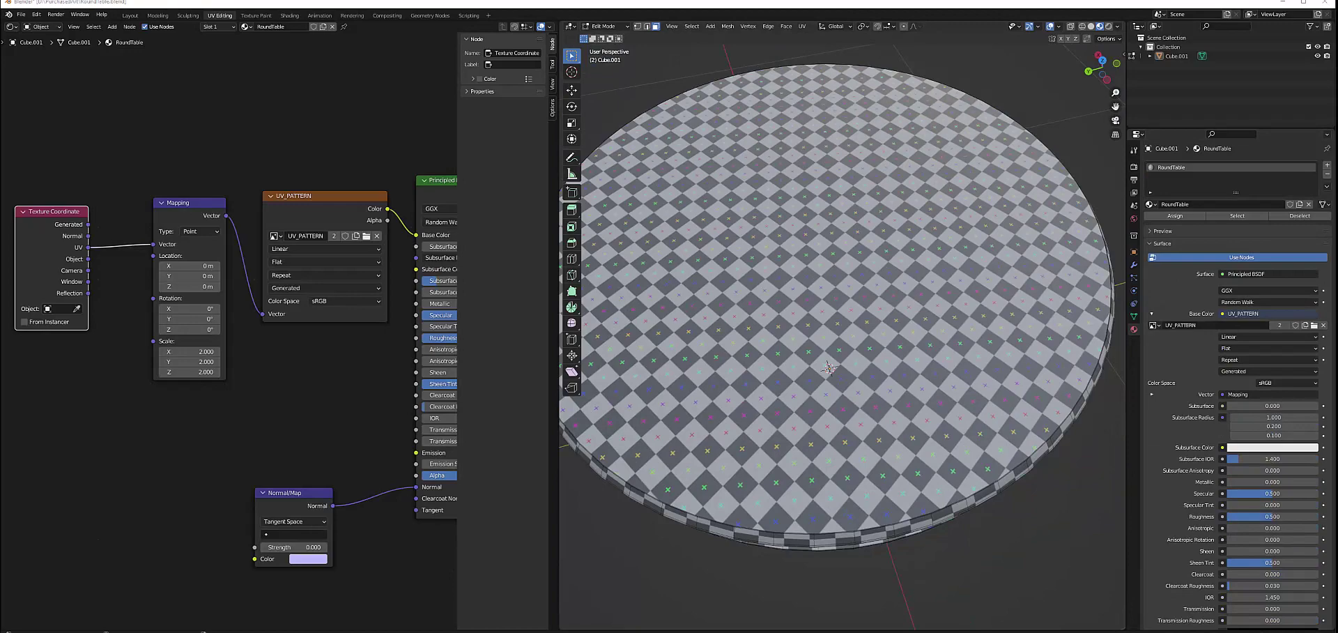
{"action": "scroll", "coordinate": [689, 213], "scroll_direction": "down", "scroll_amount": 4}
{"action": "left_click", "coordinate": [12, 27]}
{"action": "left_click", "coordinate": [42, 73]}
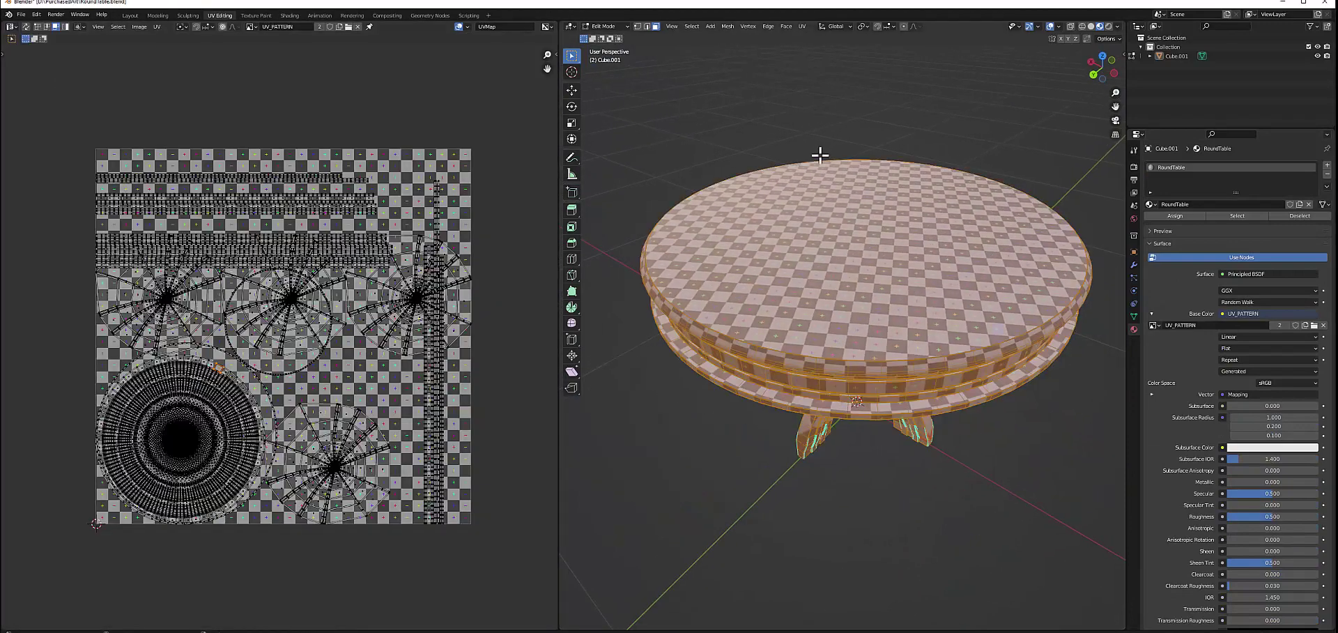
{"action": "key", "text": "t"}
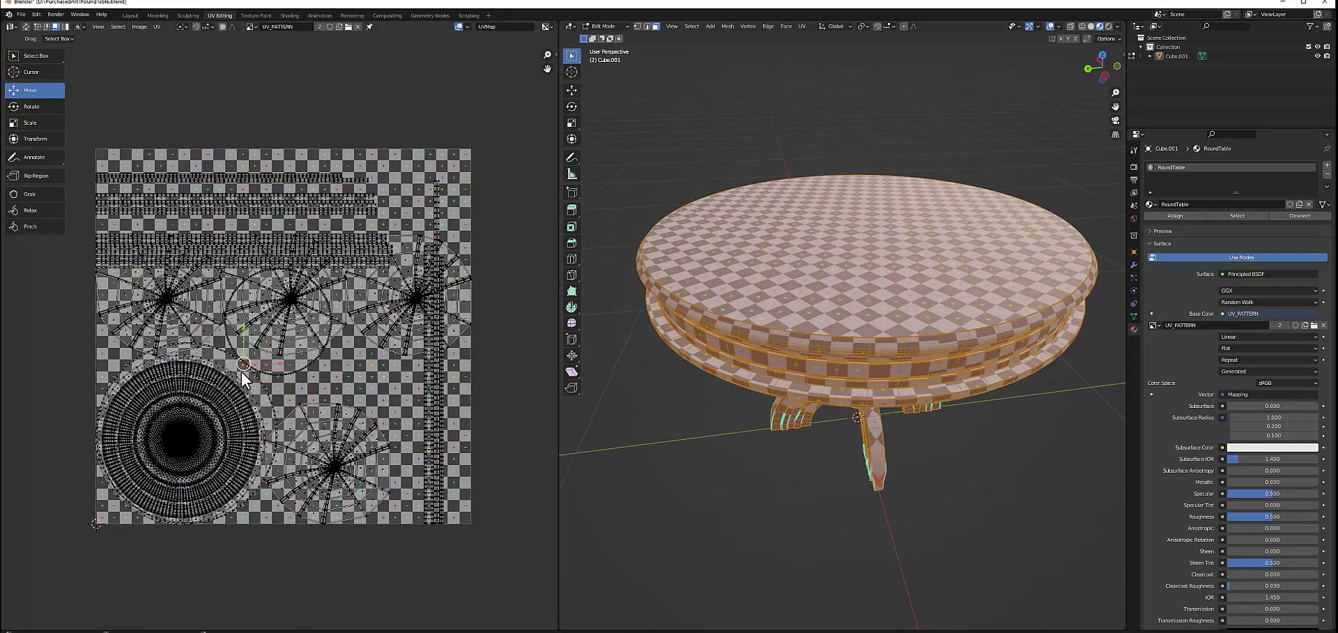
{"action": "key", "text": "w"}
{"action": "left_click", "coordinate": [221, 384]}
{"action": "left_click", "coordinate": [229, 388]}
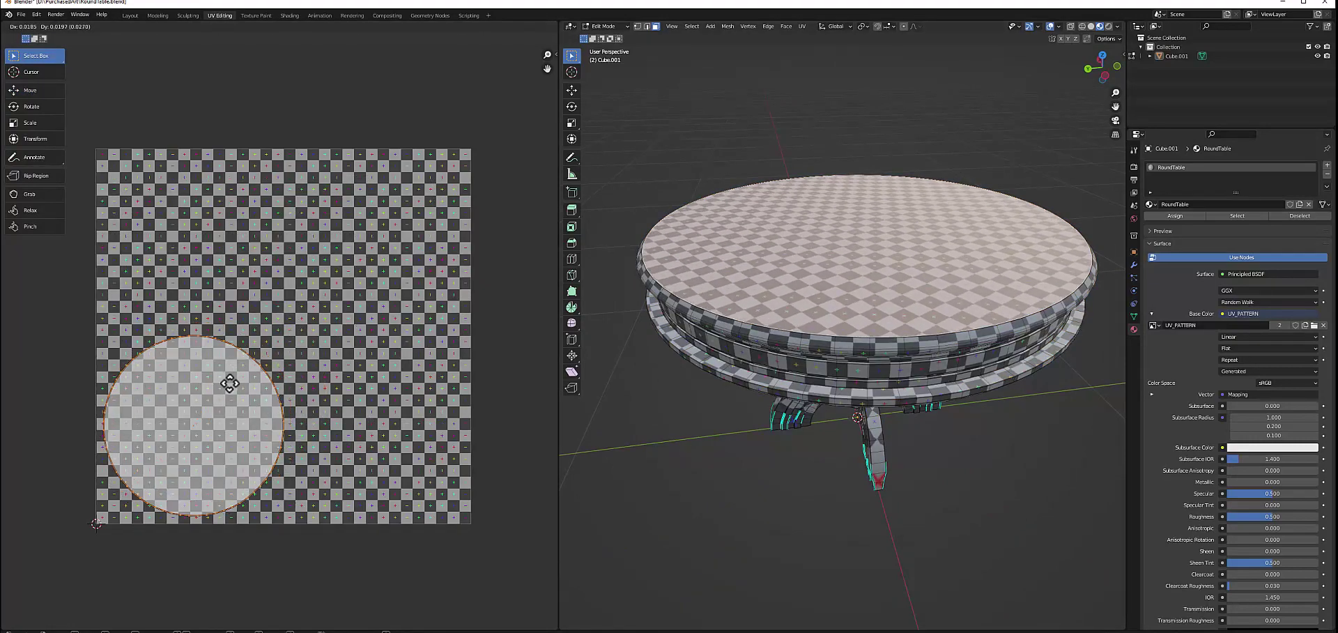
Nudge the tabletop island, then switch to Modeling in edge select mode.
{"action": "mouse_move", "coordinate": [800, 274]}
{"action": "middle_mouse_down"}
{"action": "mouse_move", "coordinate": [968, 380]}
{"action": "mouse_move", "coordinate": [943, 358]}
{"action": "mouse_move", "coordinate": [955, 415]}
{"action": "middle_mouse_up"}
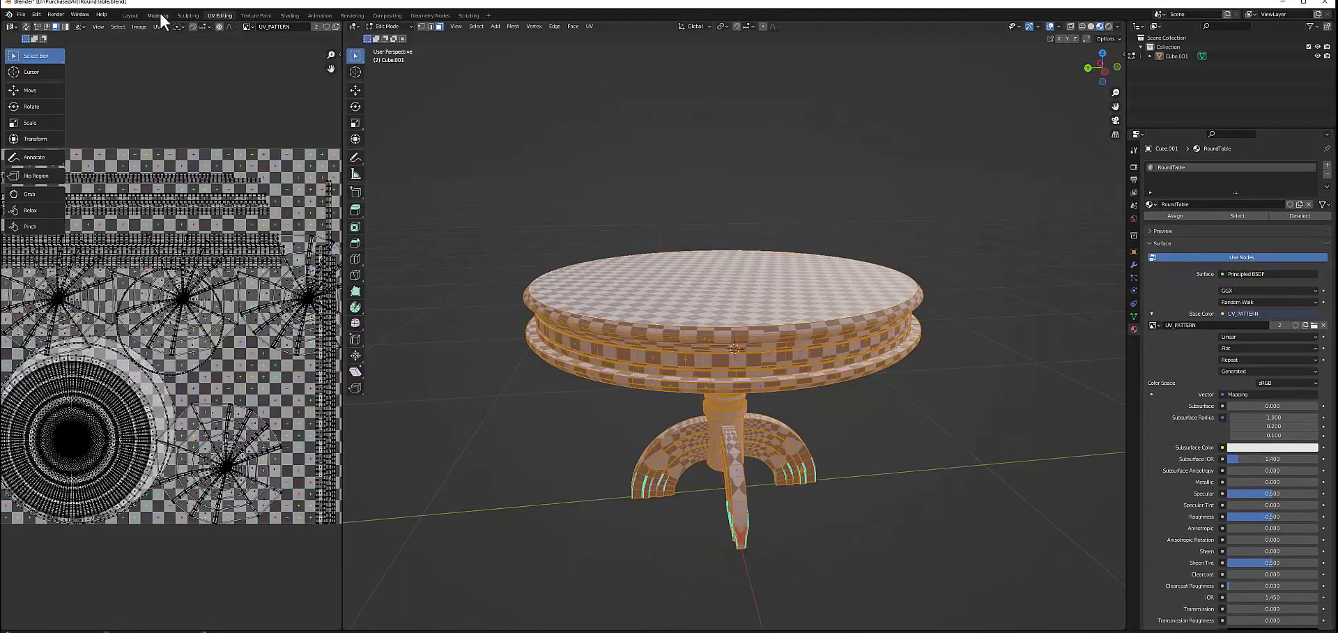
{"action": "left_click", "coordinate": [159, 15]}
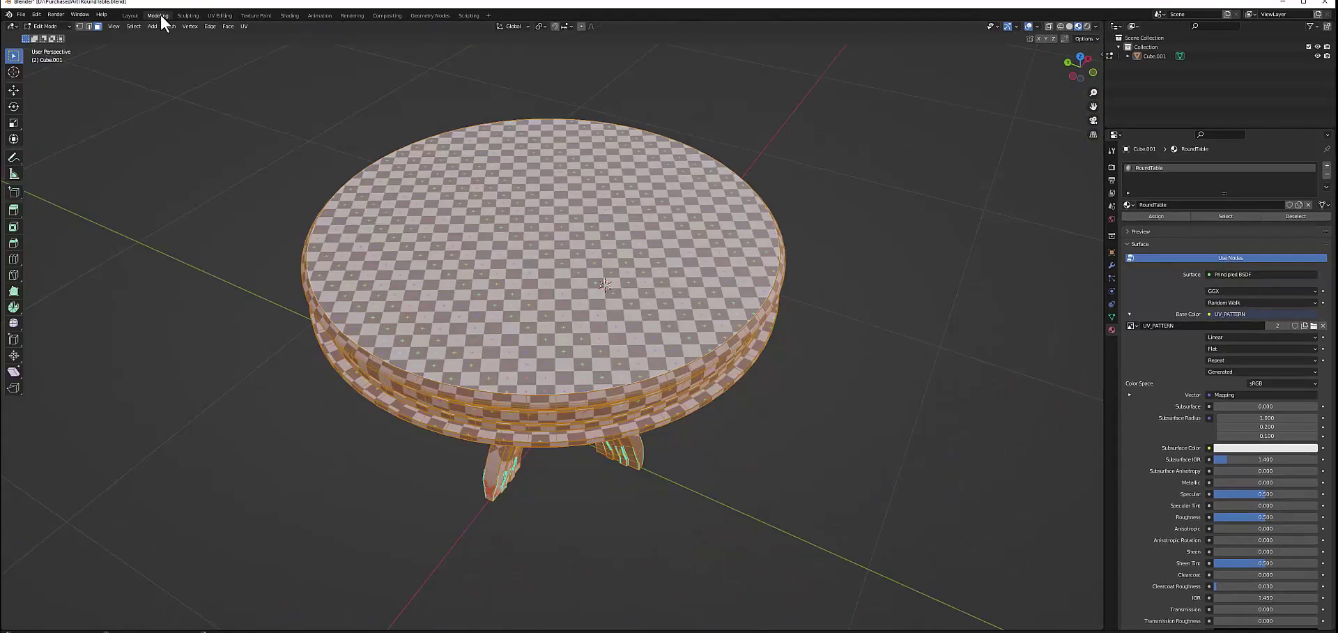
{"action": "left_click", "coordinate": [244, 26]}
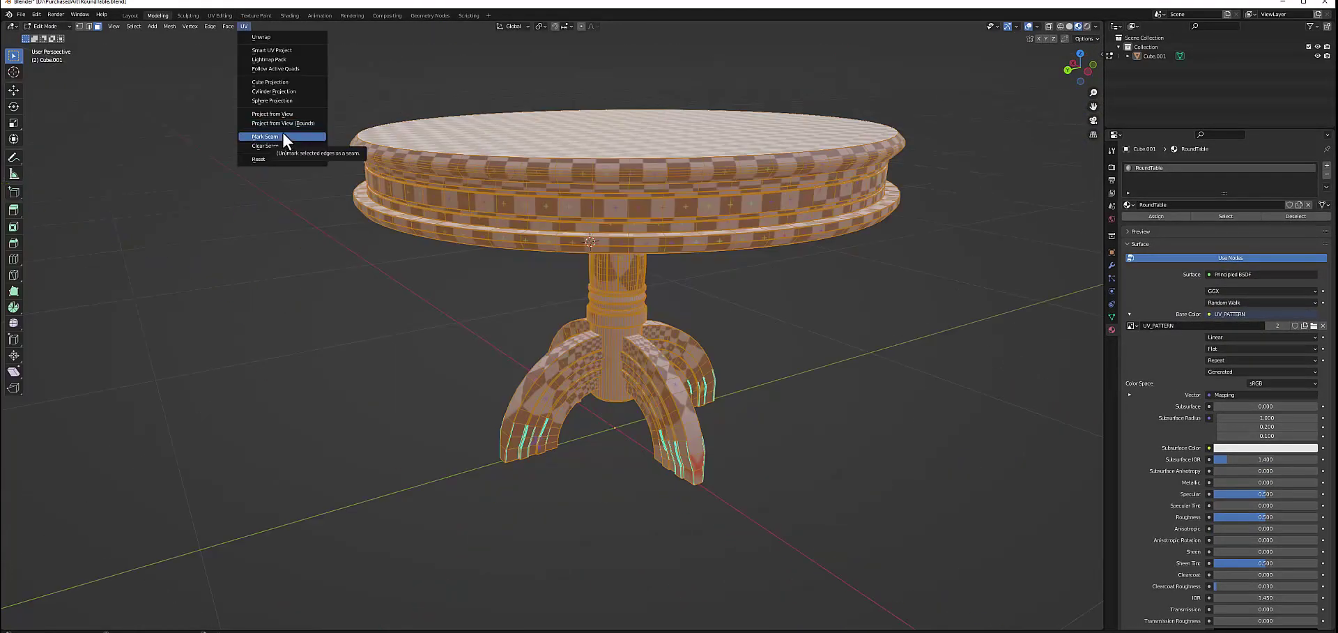
{"action": "key", "text": "2"}
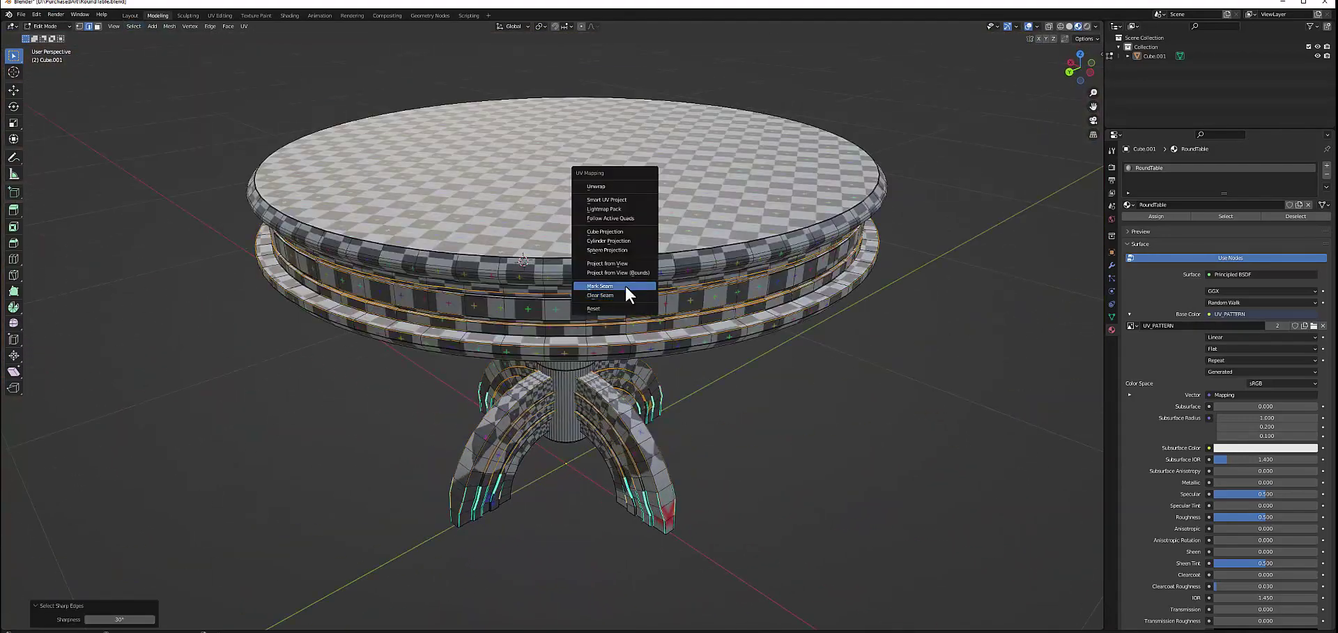
Select a ring of edges around the table rim and mark it as a seam.
{"action": "scroll", "coordinate": [548, 227], "scroll_direction": "up", "scroll_amount": 3}
{"action": "scroll", "coordinate": [579, 180], "scroll_direction": "up", "scroll_amount": 3}
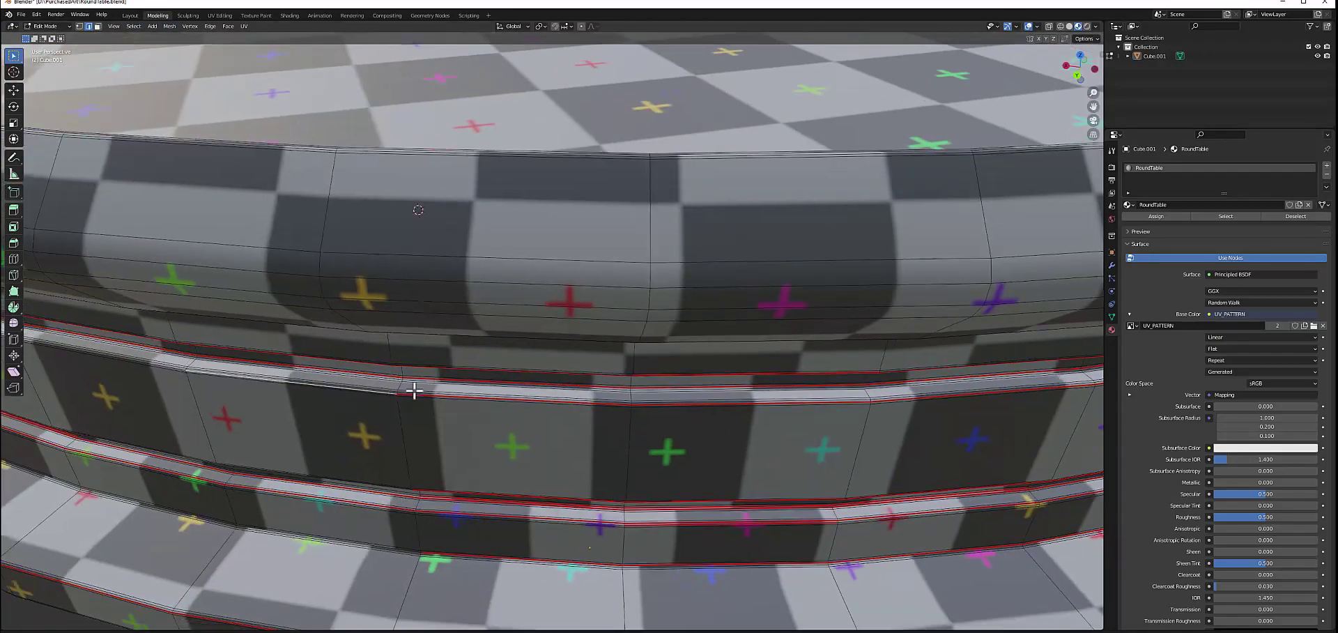
{"action": "scroll", "coordinate": [412, 389], "scroll_direction": "up", "scroll_amount": 3}
{"action": "scroll", "coordinate": [519, 397], "scroll_direction": "up", "scroll_amount": 2}
{"action": "mouse_move", "coordinate": [547, 365]}
{"action": "middle_mouse_down"}
{"action": "mouse_move", "coordinate": [549, 322]}
{"action": "mouse_move", "coordinate": [595, 320]}
{"action": "mouse_move", "coordinate": [421, 271]}
{"action": "mouse_move", "coordinate": [449, 202]}
{"action": "middle_mouse_up"}
{"action": "key", "text": "shift+space"}
{"action": "key", "text": "g"}
{"action": "key", "text": "w"}
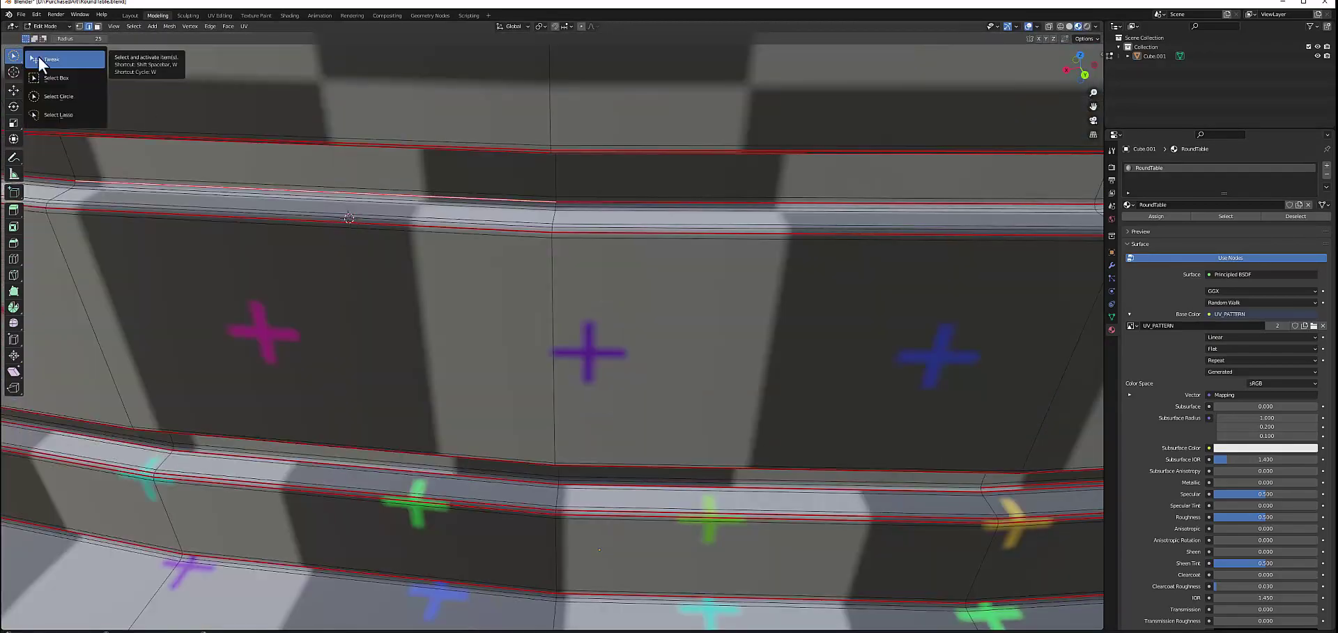
{"action": "scroll", "coordinate": [381, 252], "scroll_direction": "down", "scroll_amount": 5}
{"action": "scroll", "coordinate": [524, 247], "scroll_direction": "up", "scroll_amount": 5}
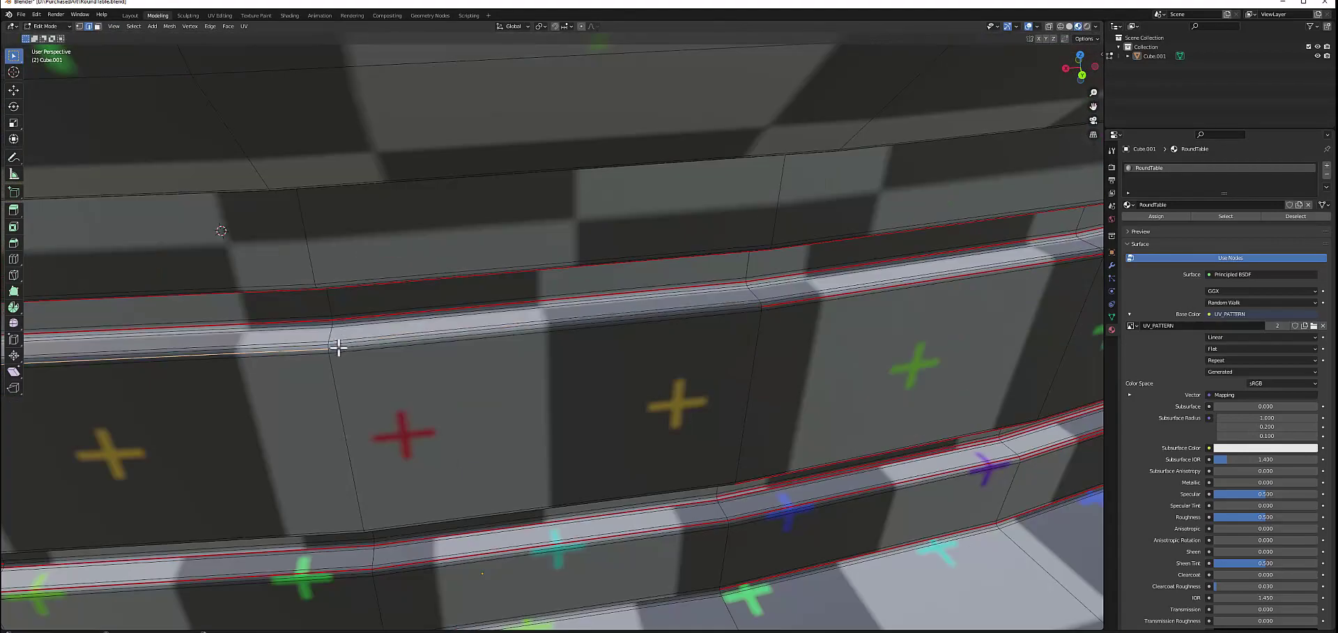
{"action": "left_click", "coordinate": [591, 323], "text": "alt"}
{"action": "key", "text": "u"}
{"action": "left_click", "coordinate": [607, 320]}
{"action": "middle_click_drag", "start_coordinate": [747, 298], "coordinate": [553, 397]}
Select the whole table and re-unwrap it with Smart UV Project, viewing it in UV Editing.
{"action": "key", "text": "u"}
{"action": "key", "text": "Escape"}
{"action": "scroll", "coordinate": [705, 427], "scroll_direction": "down", "scroll_amount": 5}
{"action": "key", "text": "a"}
{"action": "key", "text": "u"}
{"action": "left_click", "coordinate": [649, 285]}
{"action": "left_click", "coordinate": [676, 358]}
{"action": "left_click", "coordinate": [220, 16]}
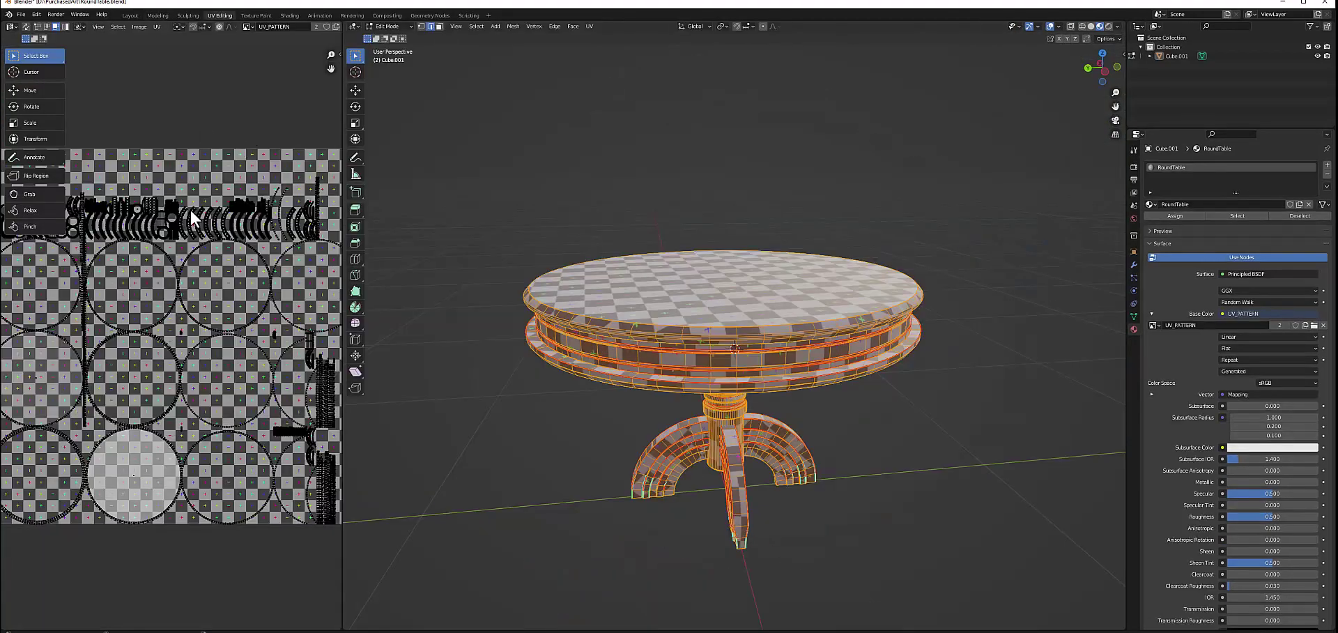
Orbit around the tabletop rim to inspect its edge loops from several angles.
{"action": "middle_click_drag", "start_coordinate": [731, 377], "coordinate": [697, 265]}
{"action": "scroll", "coordinate": [696, 265], "scroll_direction": "up", "scroll_amount": 8}
{"action": "key", "text": "u"}
{"action": "key", "text": "Escape"}
{"action": "mouse_move", "coordinate": [565, 380]}
{"action": "middle_mouse_down"}
{"action": "mouse_move", "coordinate": [783, 372]}
{"action": "mouse_move", "coordinate": [531, 352]}
{"action": "mouse_move", "coordinate": [621, 289]}
{"action": "mouse_move", "coordinate": [769, 318]}
{"action": "mouse_move", "coordinate": [573, 353]}
{"action": "middle_mouse_up"}
{"action": "key", "text": "u"}
{"action": "left_click", "coordinate": [591, 188]}
{"action": "mouse_move", "coordinate": [591, 188]}
{"action": "middle_mouse_down"}
{"action": "mouse_move", "coordinate": [645, 206]}
{"action": "mouse_move", "coordinate": [676, 308]}
{"action": "mouse_move", "coordinate": [686, 512]}
{"action": "middle_mouse_up"}
{"action": "scroll", "coordinate": [644, 205], "scroll_direction": "down", "scroll_amount": 6}
{"action": "mouse_move", "coordinate": [825, 260]}
{"action": "middle_mouse_down"}
{"action": "mouse_move", "coordinate": [711, 484]}
{"action": "mouse_move", "coordinate": [800, 316]}
{"action": "middle_mouse_up"}
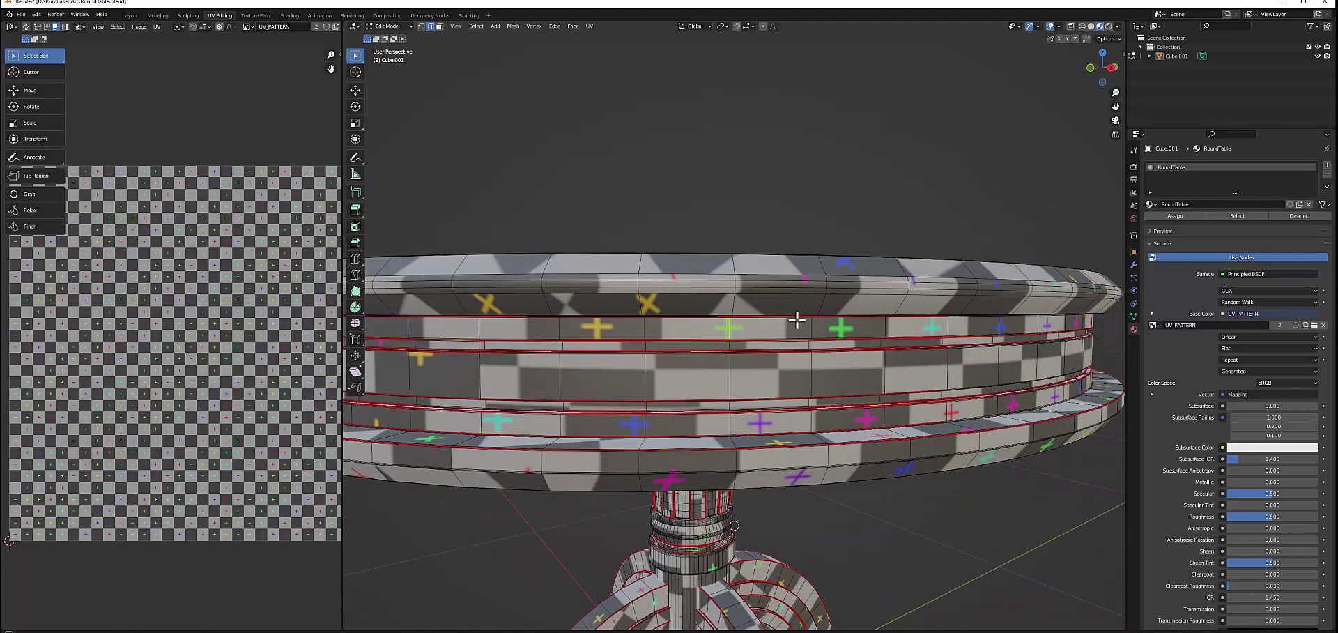
{"action": "scroll", "coordinate": [800, 317], "scroll_direction": "down", "scroll_amount": 4}
Unwrap the whole table along its current seams, then deselect it.
{"action": "key", "text": "a"}
{"action": "key", "text": "u"}
{"action": "left_click", "coordinate": [759, 250]}
{"action": "key", "text": "alt+a"}
Mark the selected tabletop rim edge loop as a seam.
{"action": "middle_click_drag", "start_coordinate": [784, 256], "coordinate": [746, 358]}
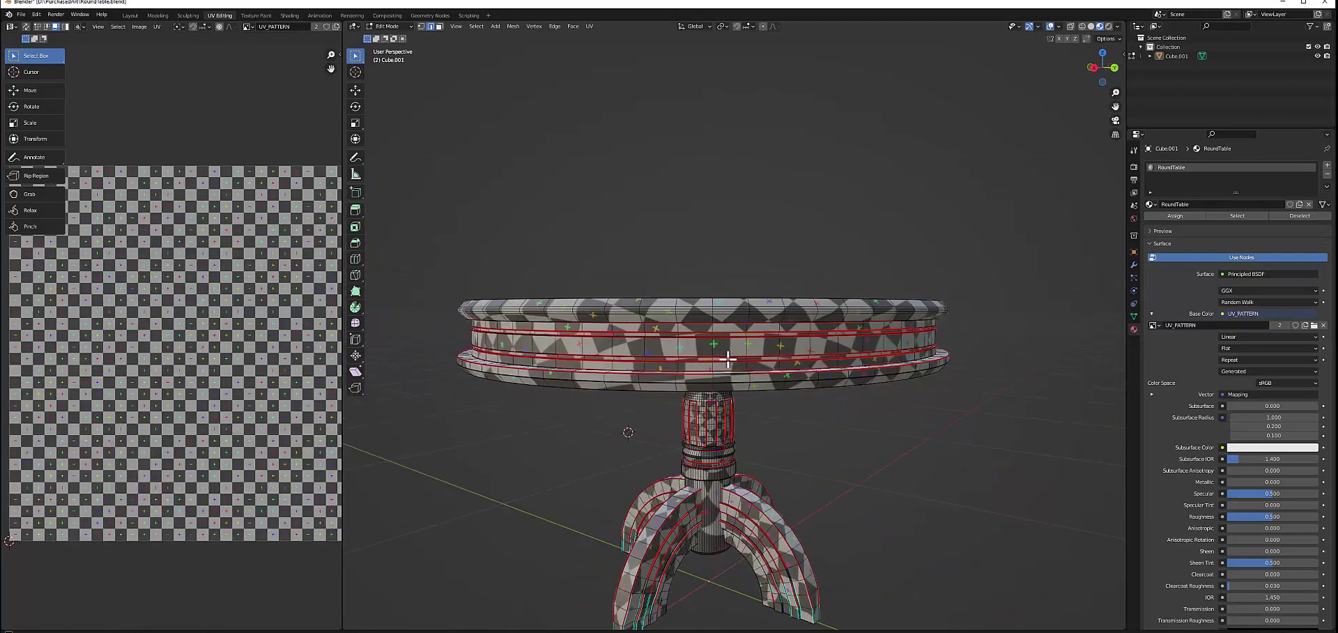
{"action": "scroll", "coordinate": [746, 358], "scroll_direction": "up", "scroll_amount": 4}
{"action": "scroll", "coordinate": [782, 329], "scroll_direction": "up", "scroll_amount": 5}
{"action": "scroll", "coordinate": [738, 370], "scroll_direction": "up", "scroll_amount": 3}
{"action": "scroll", "coordinate": [764, 313], "scroll_direction": "down", "scroll_amount": 3}
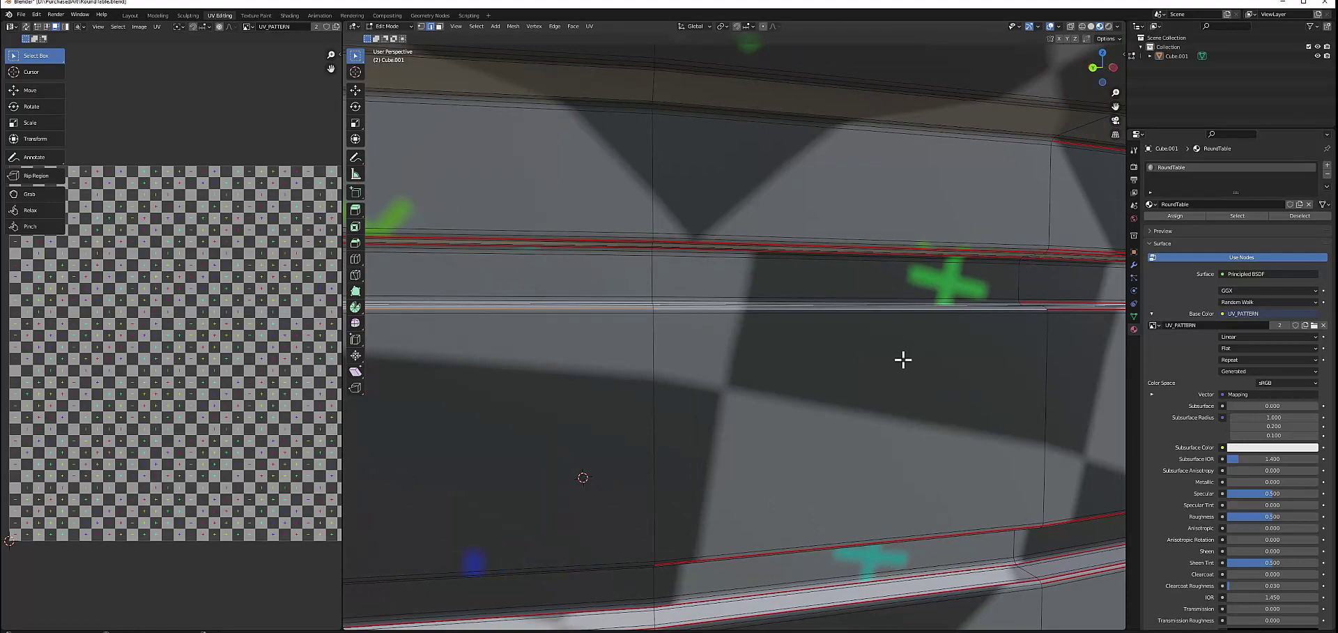
{"action": "scroll", "coordinate": [902, 358], "scroll_direction": "down", "scroll_amount": 5}
{"action": "scroll", "coordinate": [834, 416], "scroll_direction": "up", "scroll_amount": 3}
{"action": "key", "text": "u"}
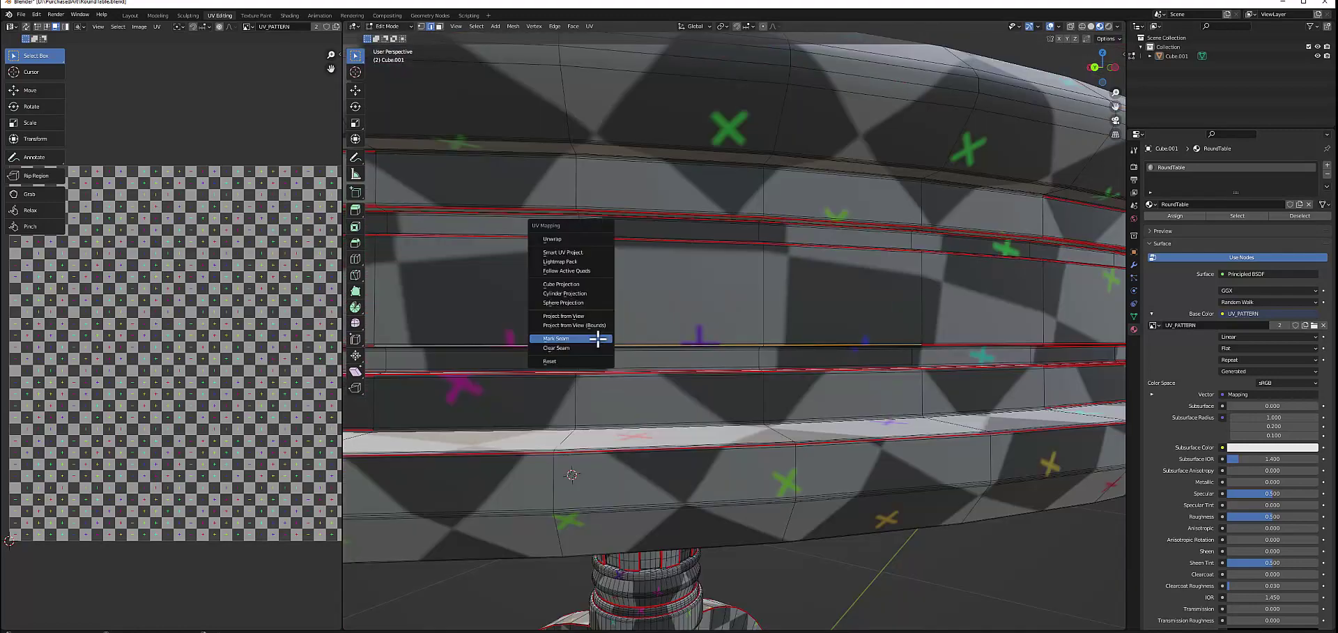
{"action": "key", "text": "u"}
{"action": "left_click", "coordinate": [612, 226]}
Re-unwrap the whole table with the new rim seam, then deselect it.
{"action": "key", "text": "alt+a"}
{"action": "key", "text": "a"}
{"action": "key", "text": "u"}
{"action": "key", "text": "Escape"}
{"action": "key", "text": "alt+a"}
{"action": "mouse_move", "coordinate": [681, 257]}
{"action": "middle_mouse_down"}
{"action": "mouse_move", "coordinate": [708, 181]}
{"action": "mouse_move", "coordinate": [720, 48]}
{"action": "mouse_move", "coordinate": [662, 68]}
{"action": "middle_mouse_up"}
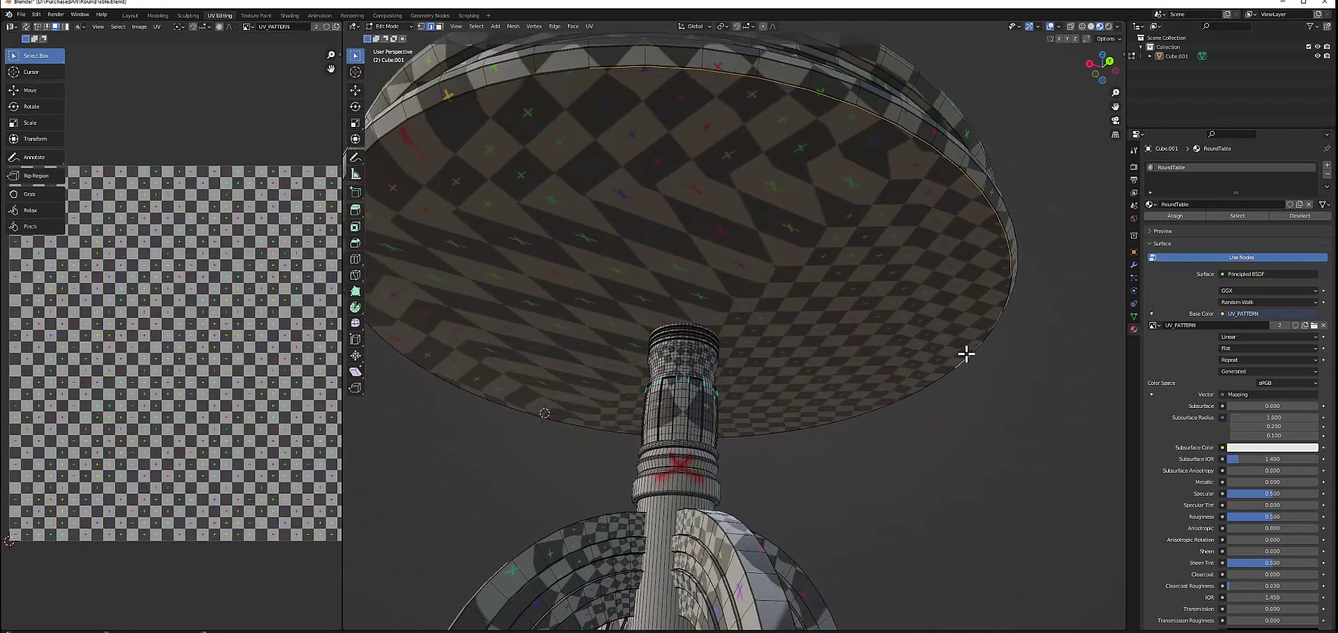
Orbit under the tabletop and select its underside edge loop.
{"action": "mouse_move", "coordinate": [832, 388]}
{"action": "middle_mouse_down"}
{"action": "mouse_move", "coordinate": [606, 421]}
{"action": "mouse_move", "coordinate": [423, 285]}
{"action": "middle_mouse_up"}
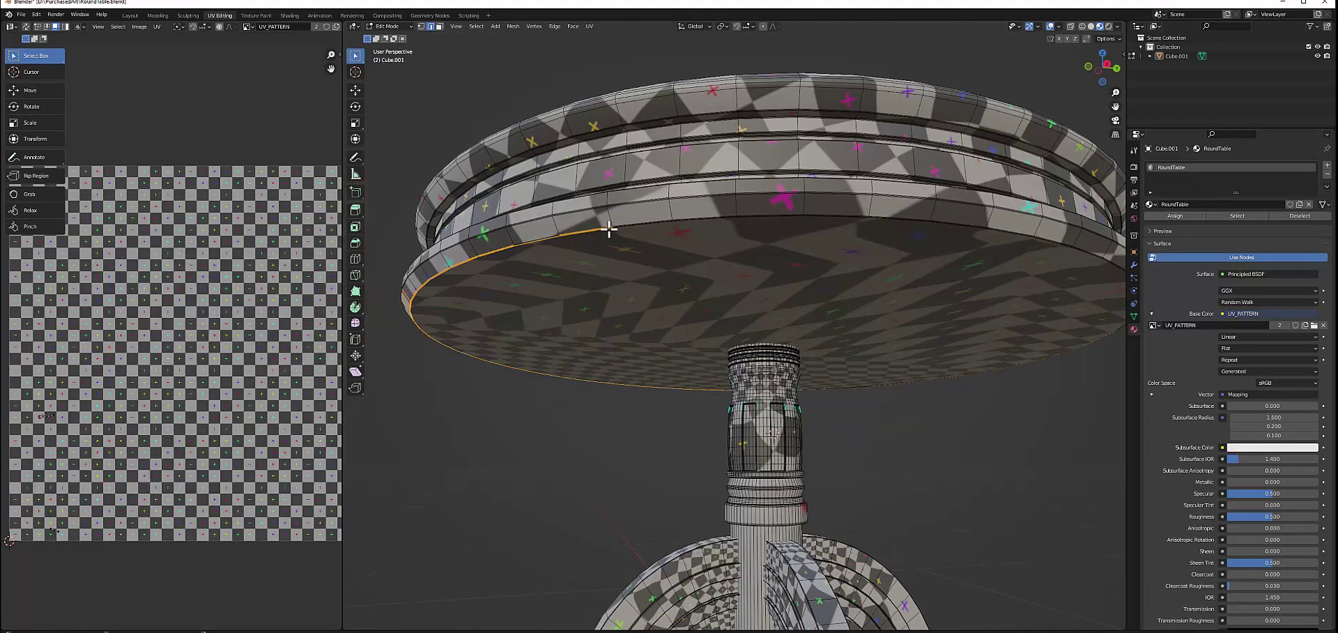
{"action": "middle_click_drag", "start_coordinate": [847, 241], "coordinate": [723, 188]}
{"action": "scroll", "coordinate": [777, 335], "scroll_direction": "up", "scroll_amount": 3}
{"action": "mouse_move", "coordinate": [776, 334]}
{"action": "middle_mouse_down"}
{"action": "mouse_move", "coordinate": [726, 337]}
{"action": "mouse_move", "coordinate": [913, 345]}
{"action": "middle_mouse_up"}
{"action": "scroll", "coordinate": [746, 232], "scroll_direction": "up", "scroll_amount": 2}
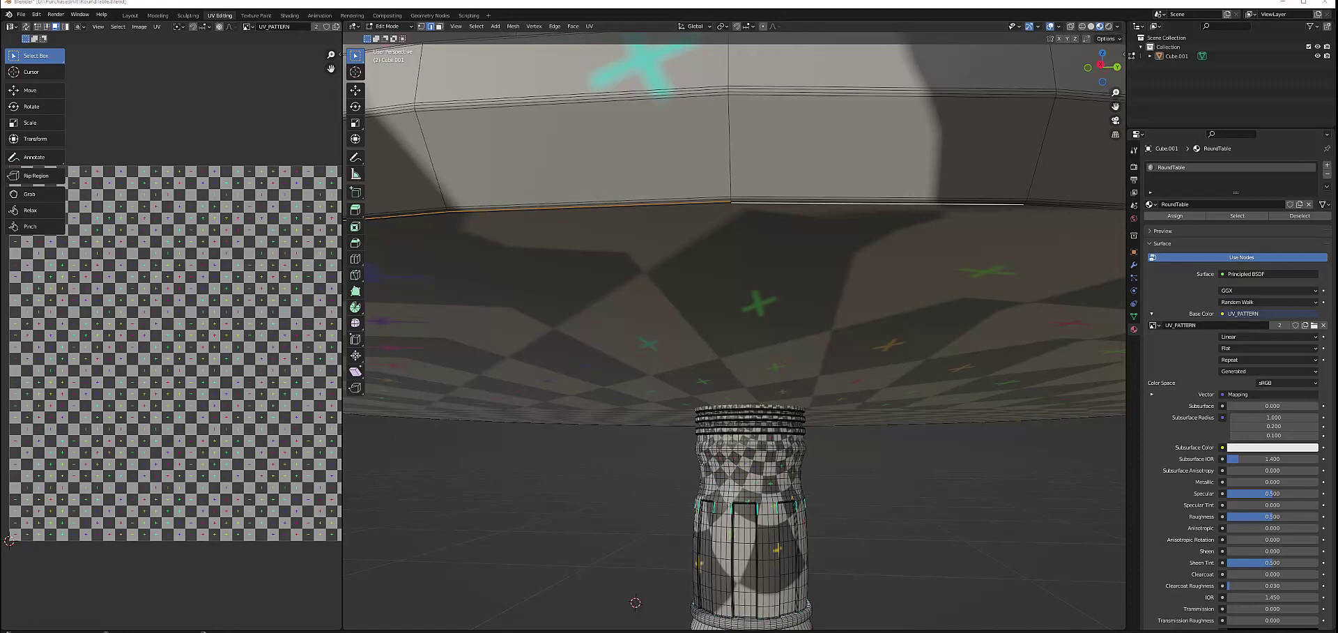
{"action": "scroll", "coordinate": [810, 164], "scroll_direction": "down", "scroll_amount": 3}
{"action": "middle_click_drag", "start_coordinate": [810, 164], "coordinate": [722, 218]}
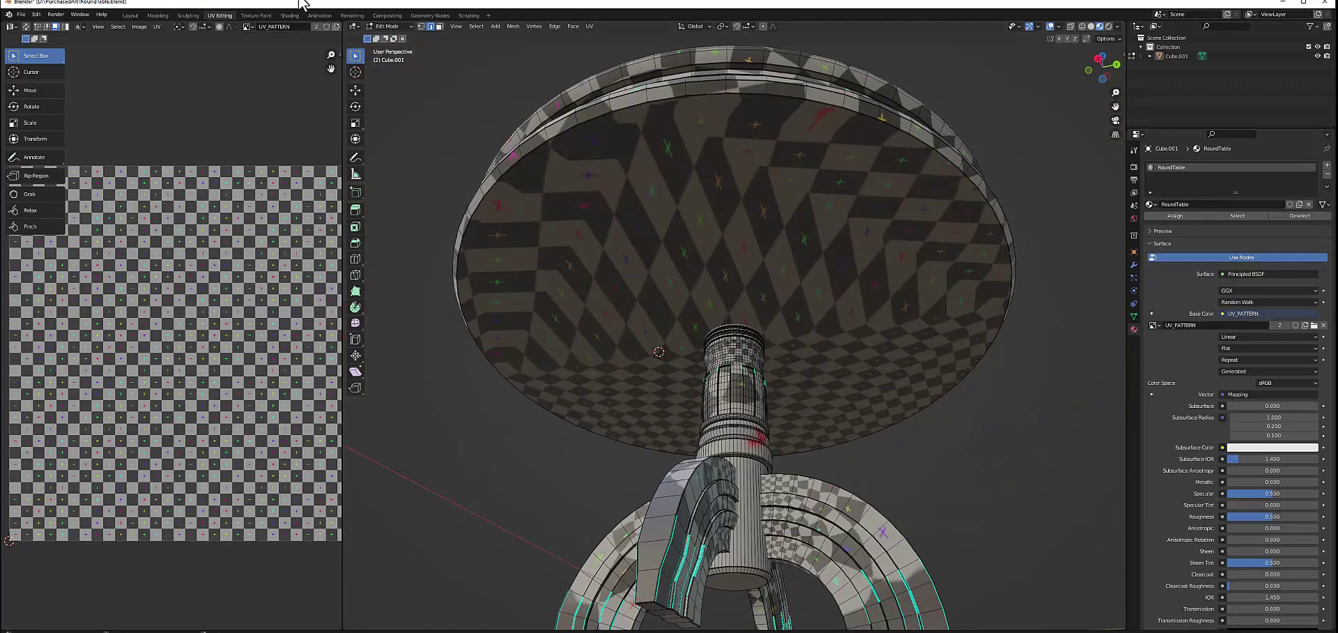
{"action": "left_click", "coordinate": [723, 217]}
Unwrap the whole table again, then deselect it.
{"action": "key", "text": "a"}
{"action": "key", "text": "a"}
{"action": "key", "text": "u"}
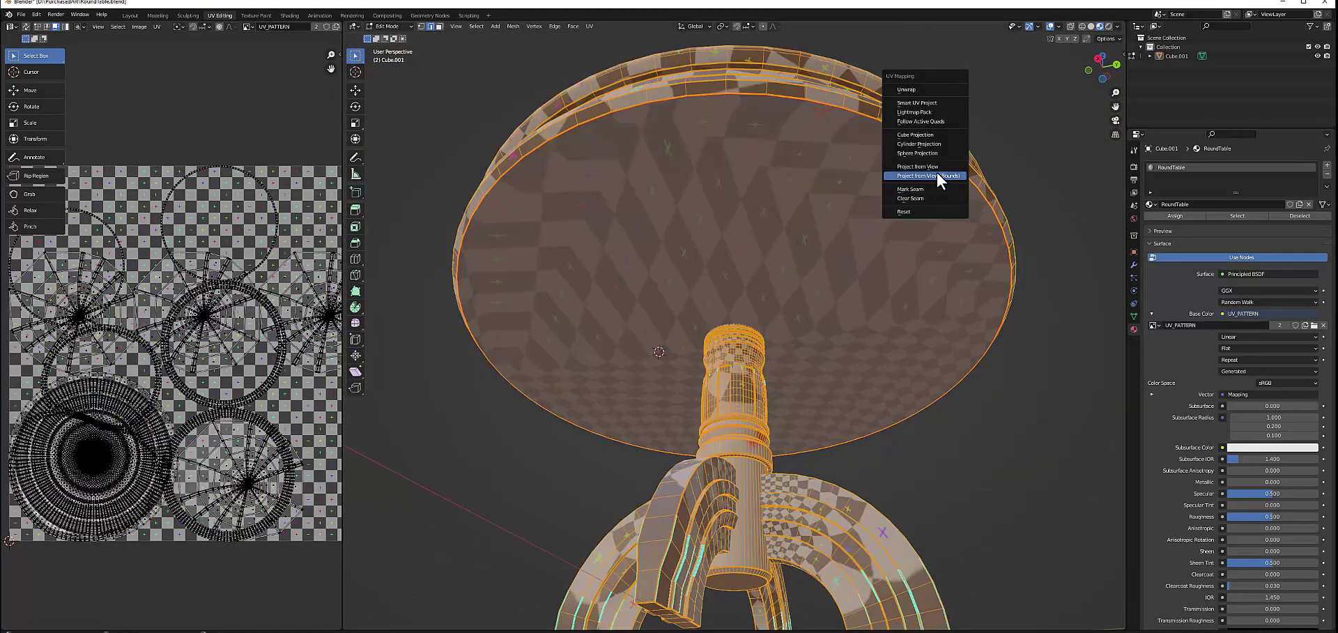
{"action": "left_click", "coordinate": [926, 89]}
{"action": "key", "text": "alt+a"}
Select the tabletop's top face to check its single circular UV island.
{"action": "mouse_move", "coordinate": [1033, 166]}
{"action": "middle_mouse_down"}
{"action": "mouse_move", "coordinate": [474, 28]}
{"action": "mouse_move", "coordinate": [439, 529]}
{"action": "middle_mouse_up"}
{"action": "left_click", "coordinate": [597, 273]}
{"action": "middle_click_drag", "start_coordinate": [760, 236], "coordinate": [736, 271]}
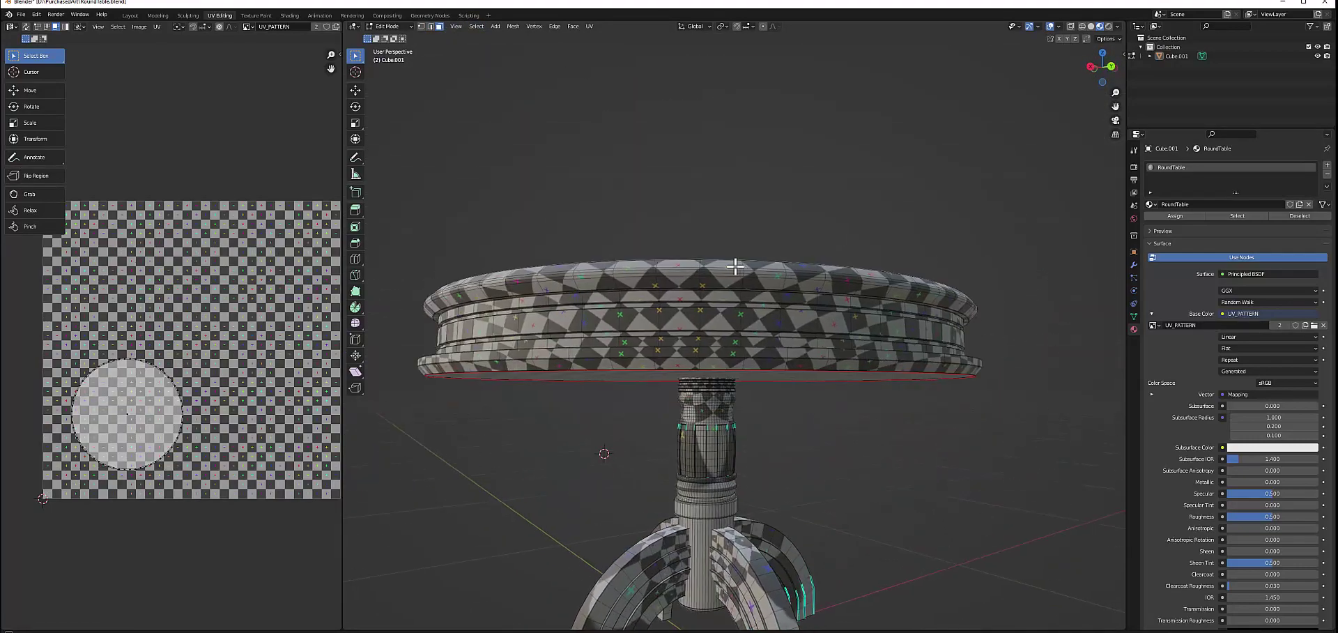
{"action": "scroll", "coordinate": [857, 436], "scroll_direction": "up", "scroll_amount": 5}
{"action": "middle_click_drag", "start_coordinate": [857, 437], "coordinate": [511, 322]}
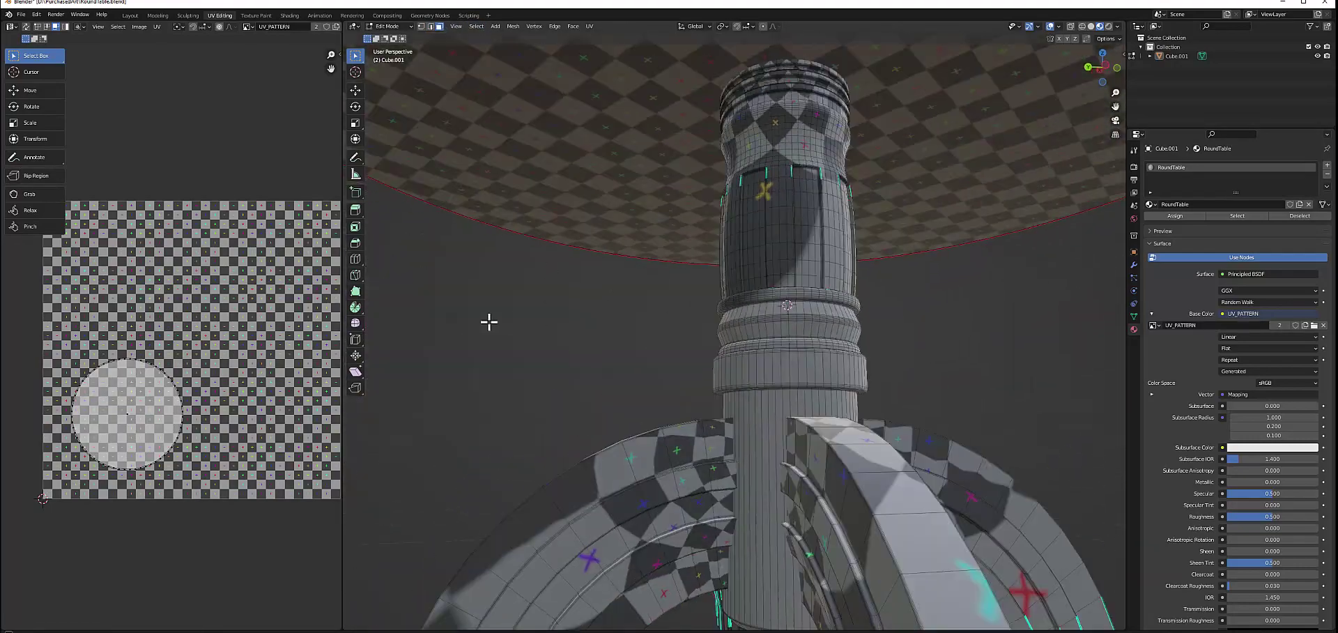
Inspect the lower column and its ring up close.
{"action": "left_click", "coordinate": [787, 382]}
{"action": "key", "text": "alt+a"}
{"action": "scroll", "coordinate": [843, 349], "scroll_direction": "up", "scroll_amount": 2}
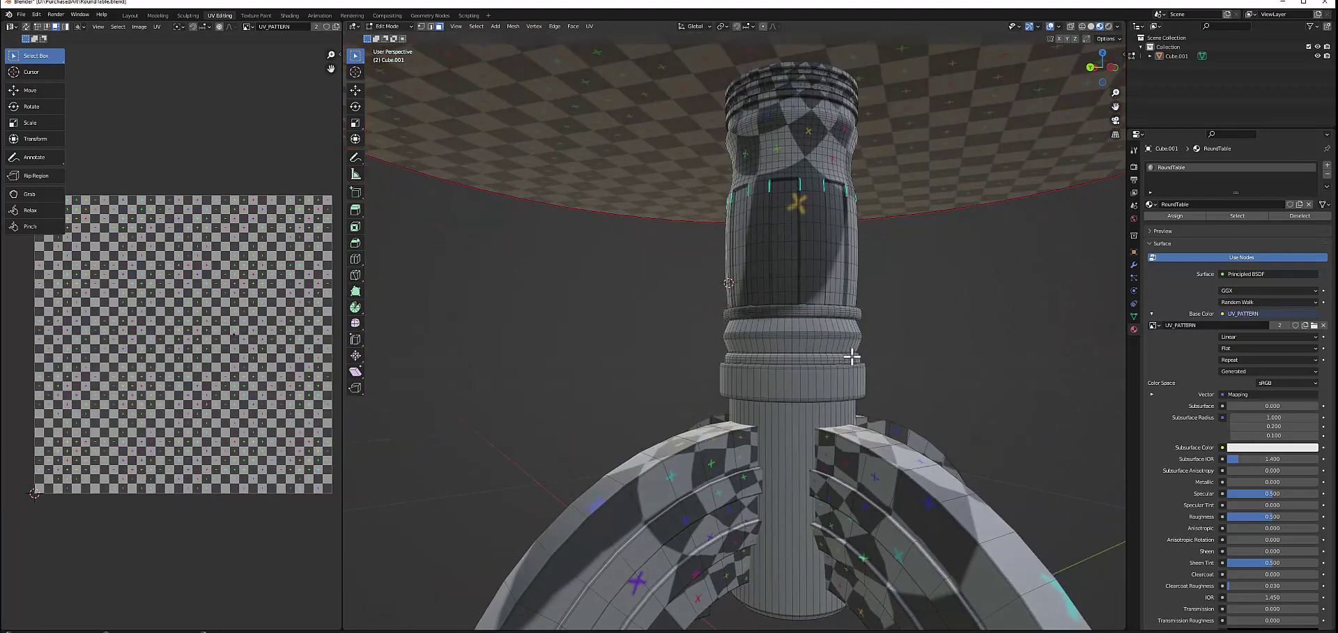
{"action": "scroll", "coordinate": [851, 342], "scroll_direction": "up", "scroll_amount": 2}
{"action": "scroll", "coordinate": [864, 327], "scroll_direction": "up", "scroll_amount": 2}
{"action": "scroll", "coordinate": [864, 328], "scroll_direction": "up", "scroll_amount": 2}
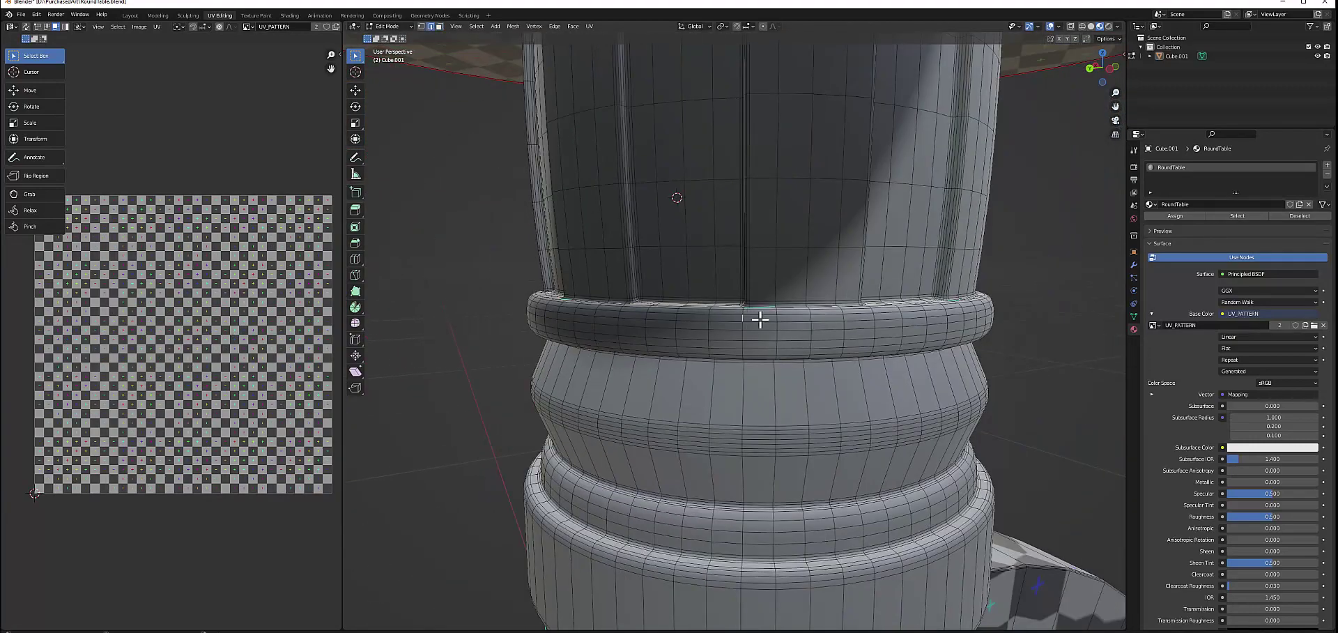
{"action": "middle_click_drag", "start_coordinate": [744, 310], "coordinate": [776, 400]}
{"action": "scroll", "coordinate": [776, 400], "scroll_direction": "up", "scroll_amount": 2}
{"action": "scroll", "coordinate": [752, 523], "scroll_direction": "down", "scroll_amount": 3}
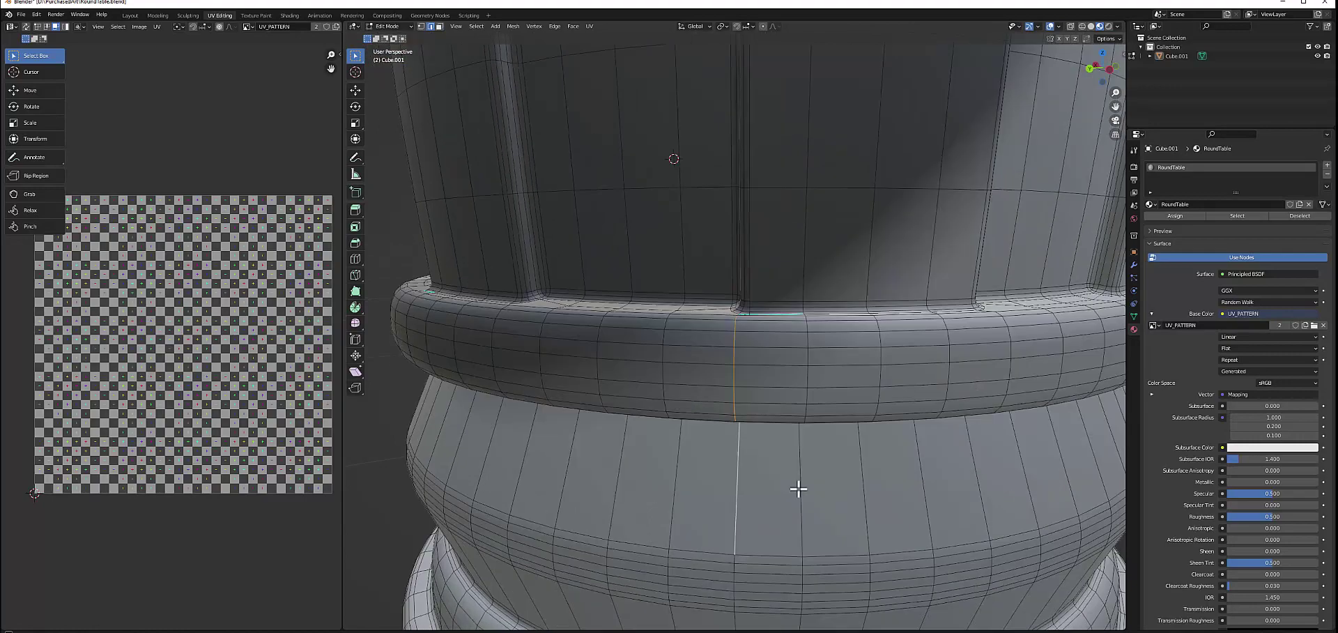
Select the vertical edge loops running down the central column and inspect the seam.
{"action": "middle_click_drag", "start_coordinate": [797, 486], "coordinate": [783, 144]}
{"action": "left_click", "coordinate": [783, 143], "text": "alt"}
{"action": "scroll", "coordinate": [814, 553], "scroll_direction": "up", "scroll_amount": 2}
{"action": "scroll", "coordinate": [813, 553], "scroll_direction": "down", "scroll_amount": 3}
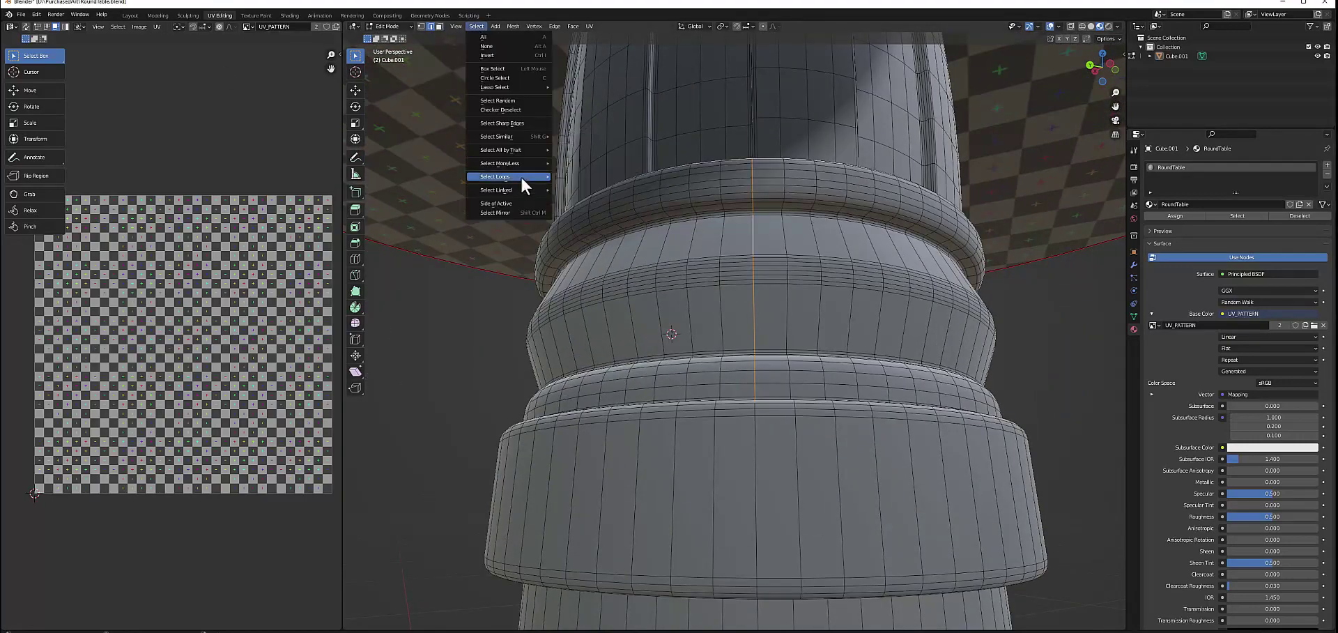
{"action": "left_click", "coordinate": [616, 176]}
{"action": "mouse_move", "coordinate": [616, 175]}
{"action": "middle_mouse_down"}
{"action": "mouse_move", "coordinate": [770, 248]}
{"action": "mouse_move", "coordinate": [753, 349]}
{"action": "middle_mouse_up"}
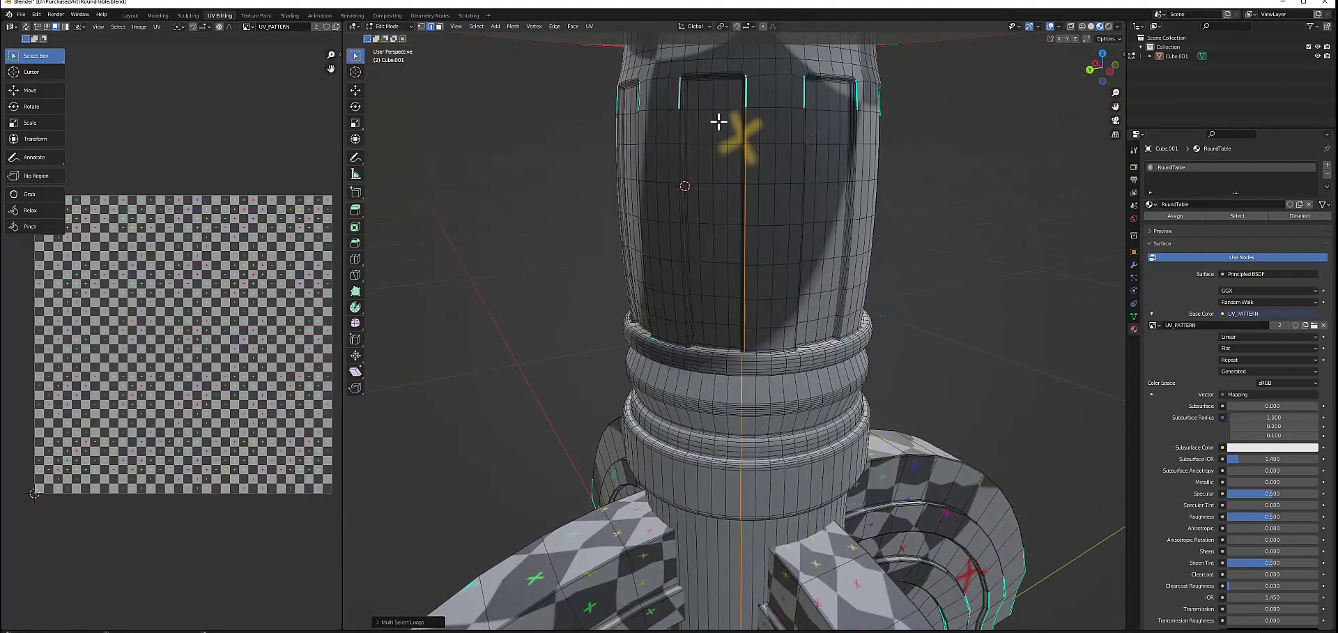
{"action": "scroll", "coordinate": [792, 329], "scroll_direction": "up", "scroll_amount": 3}
{"action": "scroll", "coordinate": [767, 425], "scroll_direction": "up", "scroll_amount": 2}
{"action": "scroll", "coordinate": [766, 425], "scroll_direction": "up", "scroll_amount": 1}
{"action": "scroll", "coordinate": [800, 426], "scroll_direction": "down", "scroll_amount": 3}
{"action": "scroll", "coordinate": [851, 412], "scroll_direction": "up", "scroll_amount": 2}
{"action": "scroll", "coordinate": [807, 409], "scroll_direction": "down", "scroll_amount": 3}
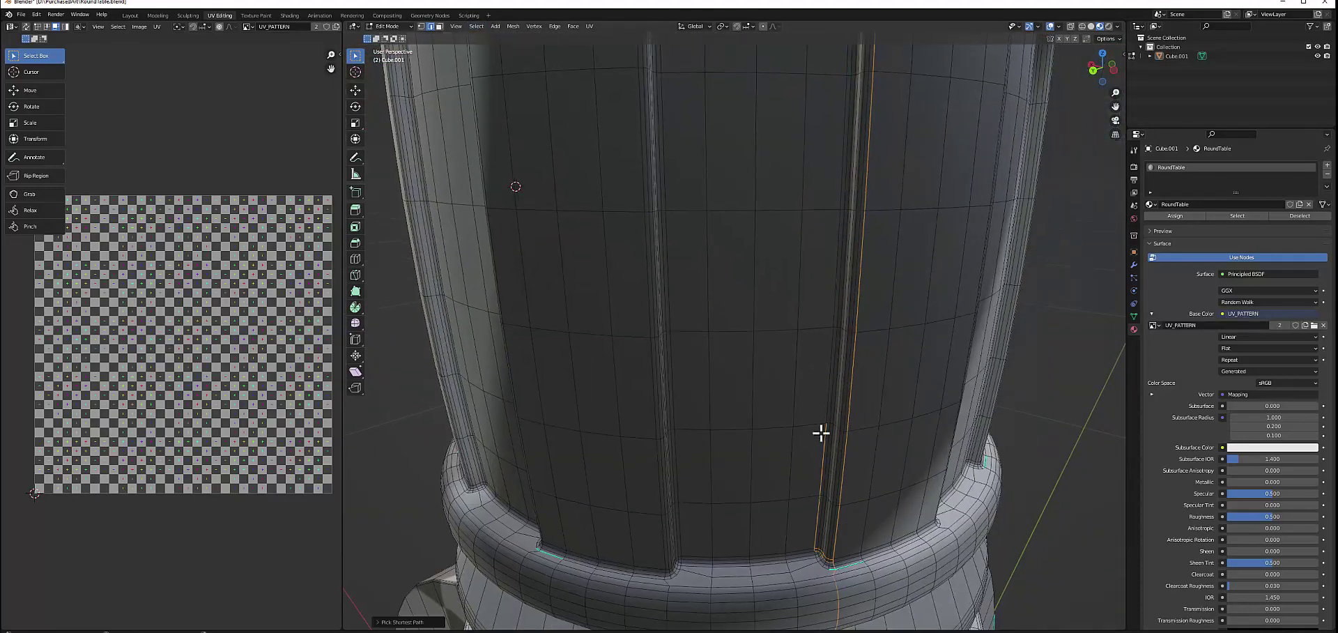
{"action": "middle_click_drag", "start_coordinate": [820, 552], "coordinate": [651, 479]}
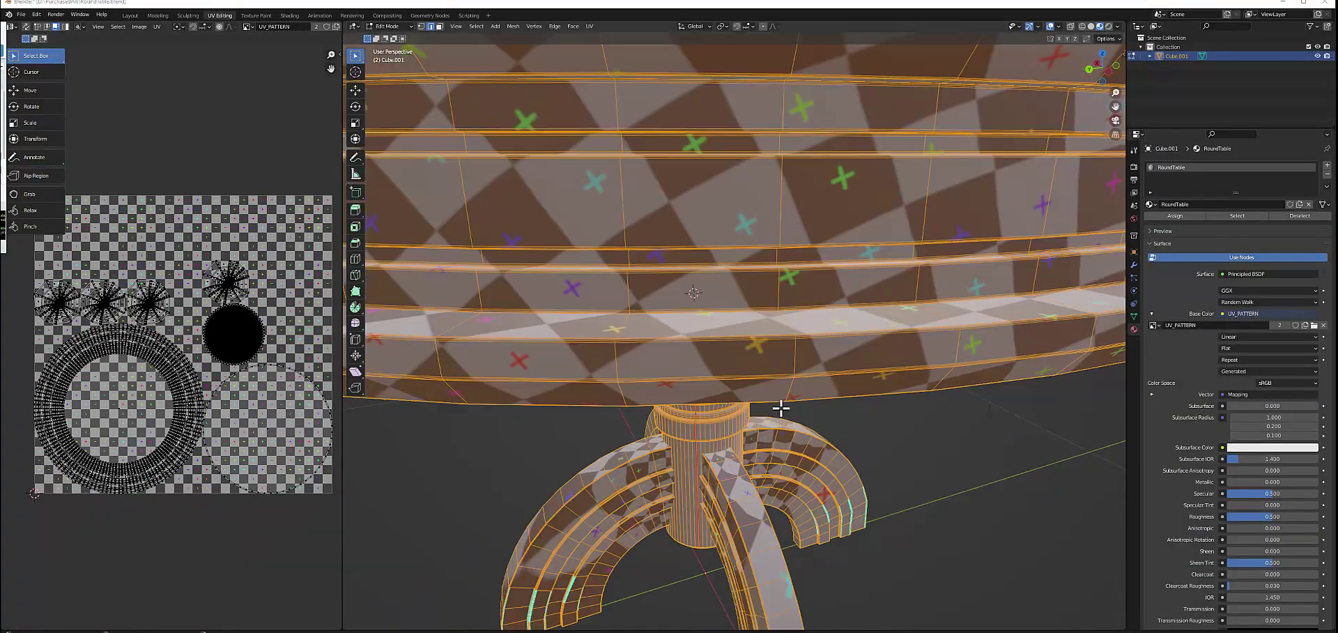
{"action": "key", "text": "u"}
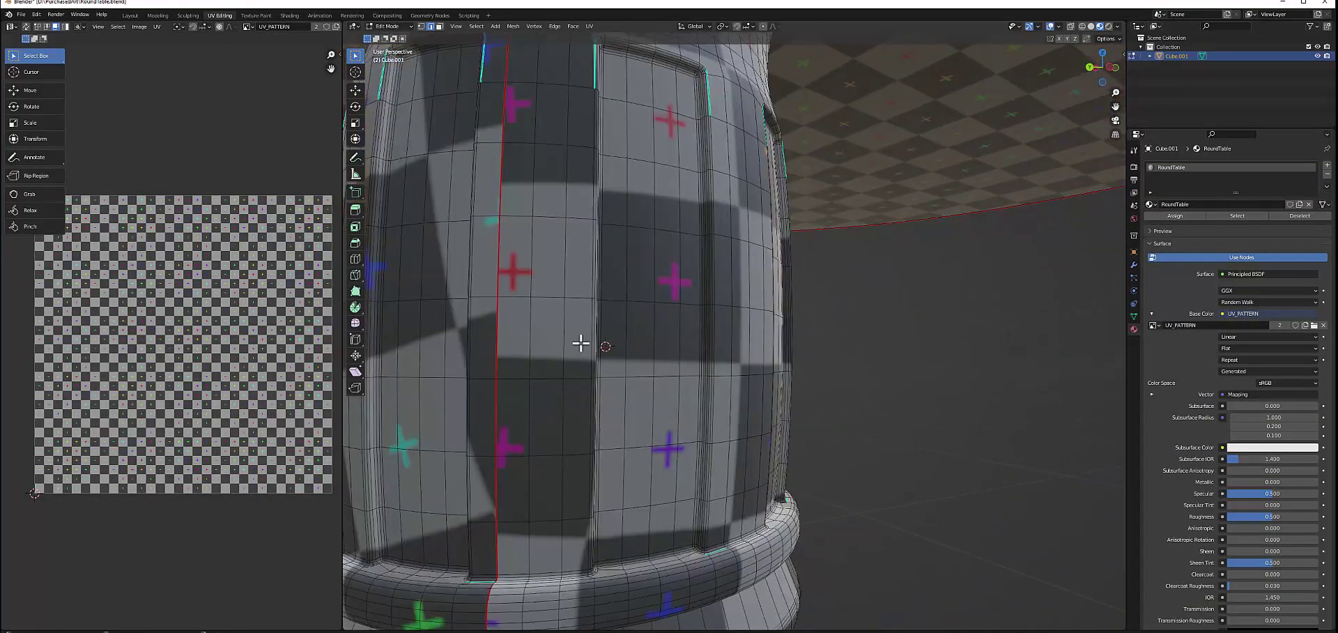
{"action": "scroll", "coordinate": [651, 332], "scroll_direction": "up", "scroll_amount": 10}
{"action": "scroll", "coordinate": [508, 444], "scroll_direction": "down", "scroll_amount": 3}
{"action": "scroll", "coordinate": [544, 406], "scroll_direction": "up", "scroll_amount": 3}
{"action": "scroll", "coordinate": [669, 277], "scroll_direction": "down", "scroll_amount": 10}
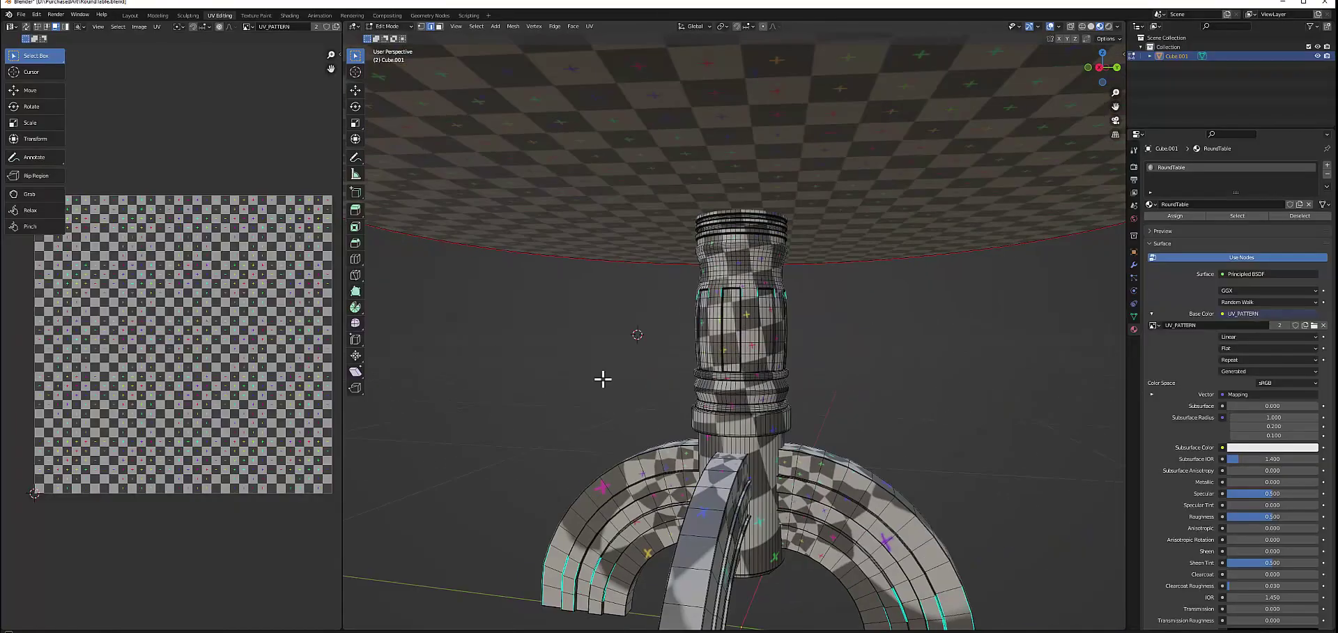
{"action": "scroll", "coordinate": [746, 290], "scroll_direction": "up", "scroll_amount": 5}
{"action": "scroll", "coordinate": [746, 257], "scroll_direction": "up", "scroll_amount": 3}
{"action": "scroll", "coordinate": [747, 271], "scroll_direction": "up", "scroll_amount": 3}
{"action": "middle_click_drag", "start_coordinate": [748, 270], "coordinate": [445, 95]}
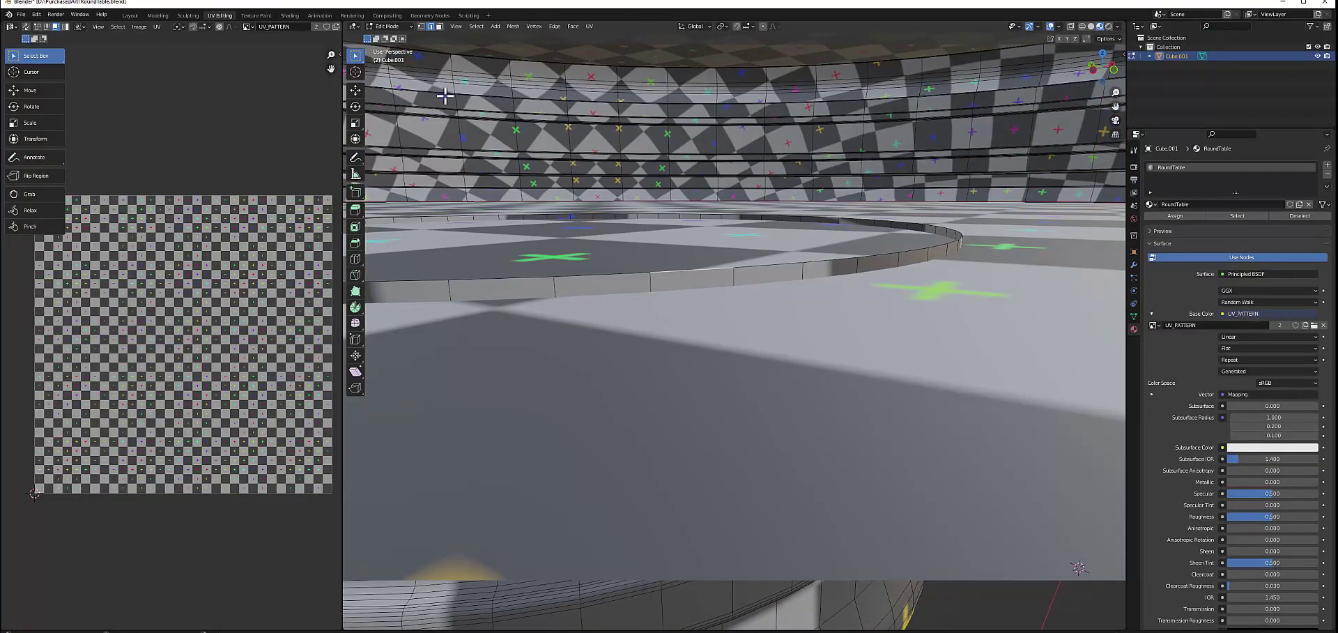
{"action": "left_click", "coordinate": [591, 176]}
{"action": "scroll", "coordinate": [783, 338], "scroll_direction": "down", "scroll_amount": 3}
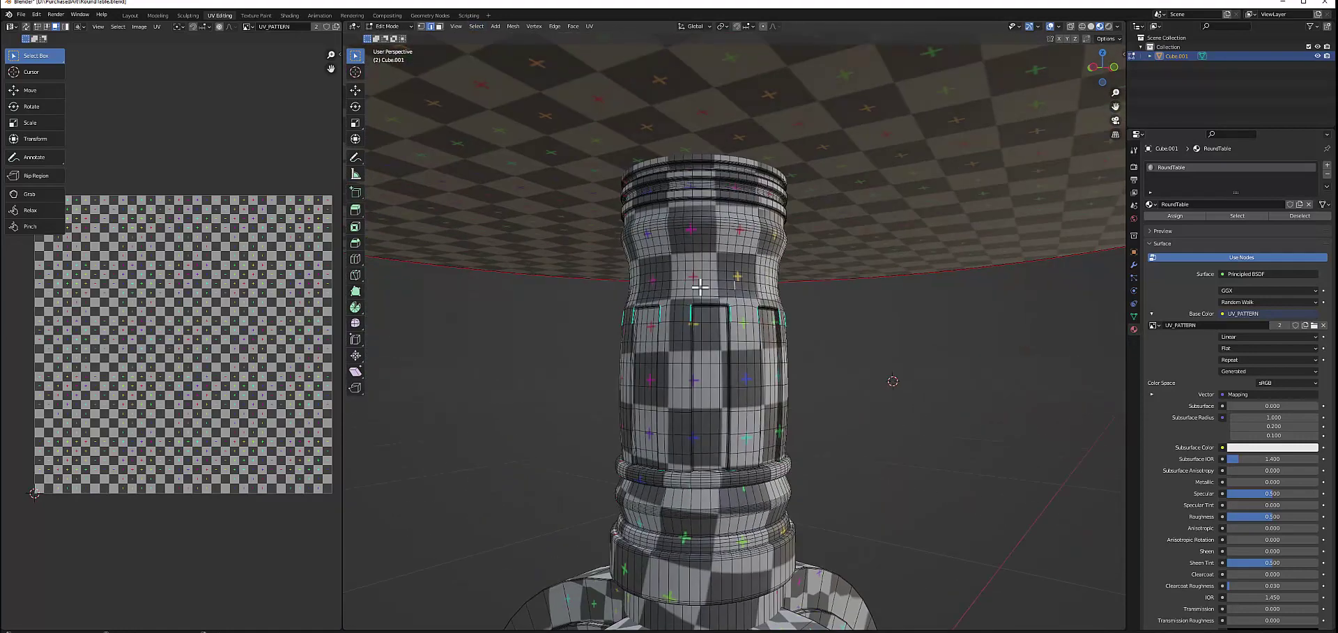
{"action": "scroll", "coordinate": [696, 293], "scroll_direction": "up", "scroll_amount": 3}
{"action": "left_click", "coordinate": [481, 37]}
{"action": "key", "text": "alt+a"}
{"action": "left_click", "coordinate": [476, 26]}
{"action": "left_click", "coordinate": [481, 37]}
{"action": "key", "text": "alt+a"}
{"action": "left_click", "coordinate": [476, 25]}
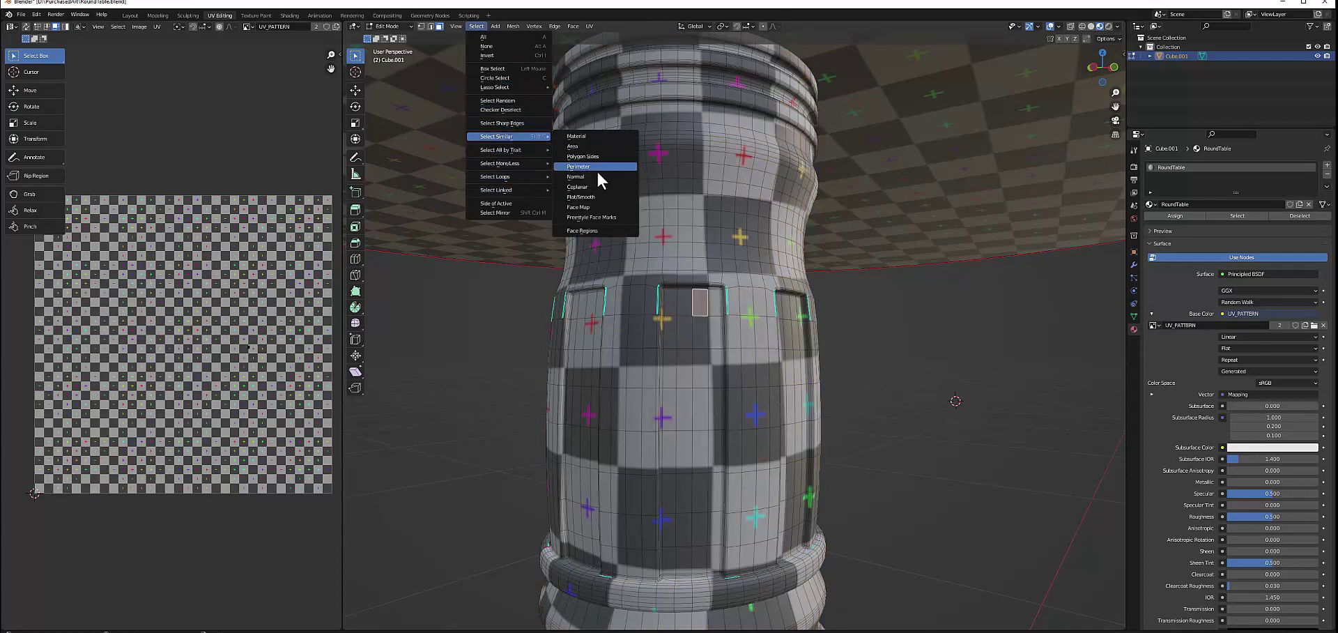
{"action": "left_click", "coordinate": [602, 202]}
{"action": "left_click", "coordinate": [476, 26]}
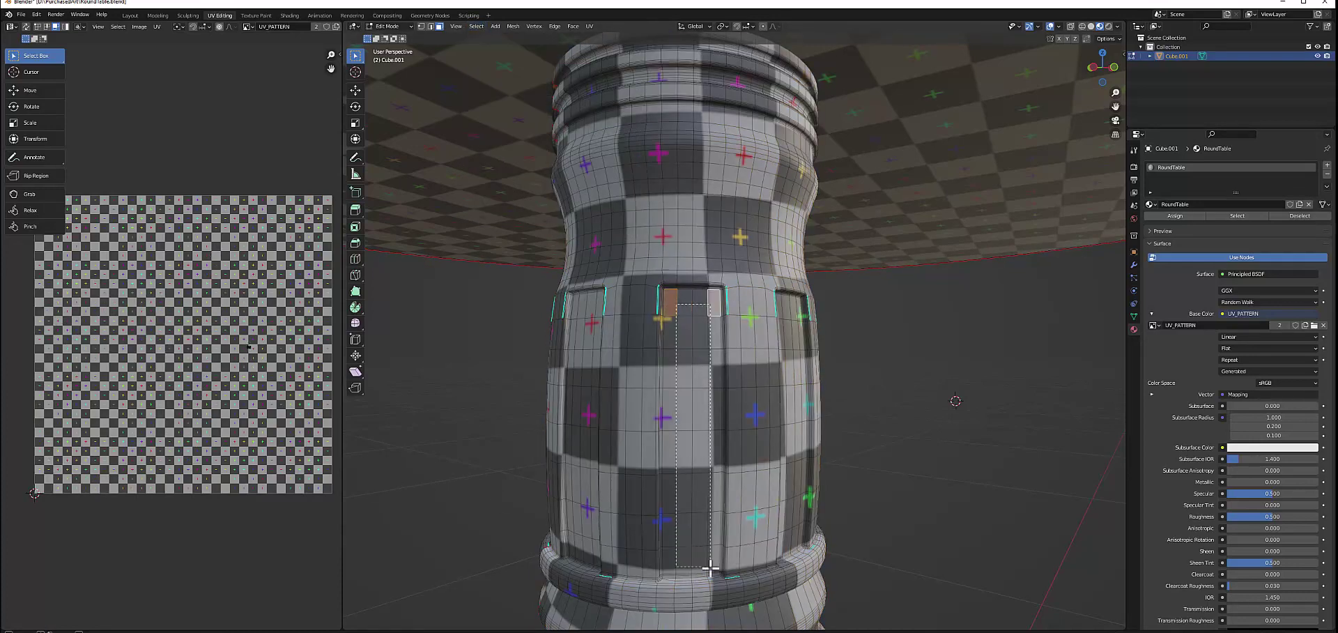
{"action": "mouse_move", "coordinate": [700, 485]}
{"action": "middle_mouse_down"}
{"action": "mouse_move", "coordinate": [684, 466]}
{"action": "mouse_move", "coordinate": [854, 412]}
{"action": "mouse_move", "coordinate": [965, 397]}
{"action": "mouse_move", "coordinate": [746, 311]}
{"action": "mouse_move", "coordinate": [926, 337]}
{"action": "middle_mouse_up"}
{"action": "scroll", "coordinate": [585, 260], "scroll_direction": "up", "scroll_amount": 5}
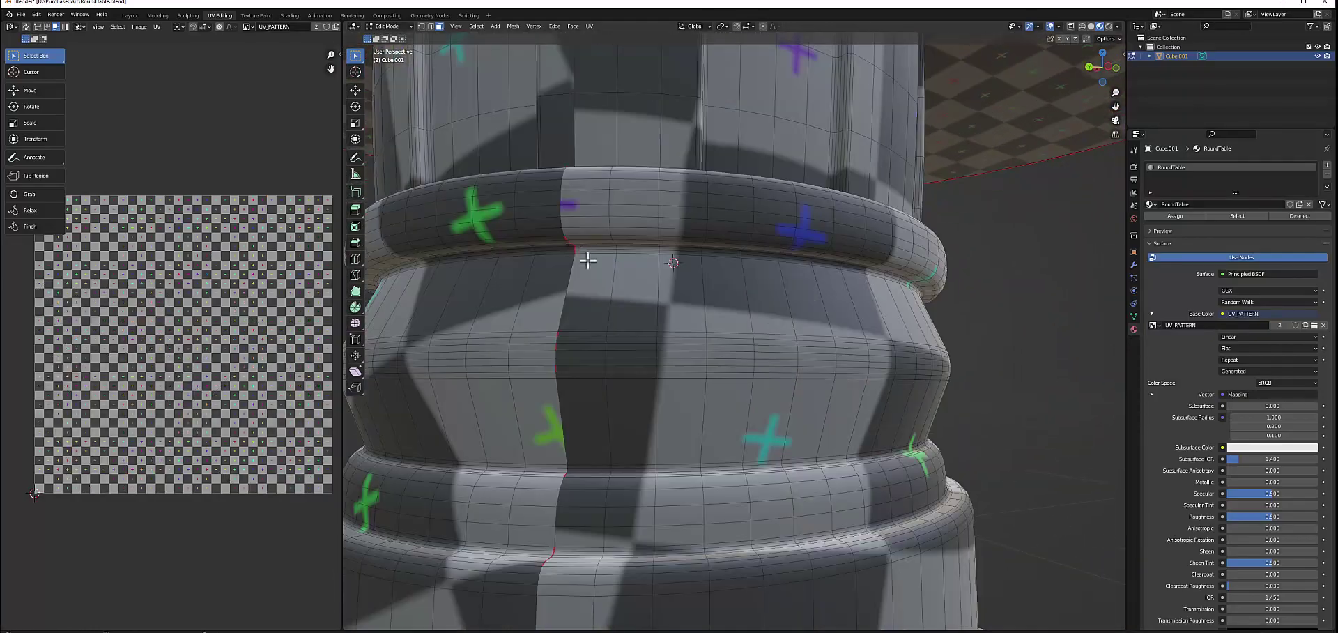
{"action": "left_click", "coordinate": [577, 568]}
{"action": "mouse_move", "coordinate": [577, 569]}
{"action": "middle_mouse_down"}
{"action": "mouse_move", "coordinate": [796, 181]}
{"action": "mouse_move", "coordinate": [758, 354]}
{"action": "middle_mouse_up"}
Clear the seams from the picked column edges.
{"action": "key", "text": "u"}
{"action": "left_click", "coordinate": [796, 181]}
{"action": "key", "text": "u"}
{"action": "left_click", "coordinate": [758, 355]}
Unwrap the whole table again without those column seams.
{"action": "key", "text": "a"}
{"action": "key", "text": "u"}
{"action": "left_click", "coordinate": [751, 291]}
{"action": "mouse_move", "coordinate": [751, 291]}
{"action": "middle_mouse_down"}
{"action": "mouse_move", "coordinate": [836, 364]}
{"action": "mouse_move", "coordinate": [725, 203]}
{"action": "mouse_move", "coordinate": [780, 284]}
{"action": "mouse_move", "coordinate": [746, 290]}
{"action": "middle_mouse_up"}
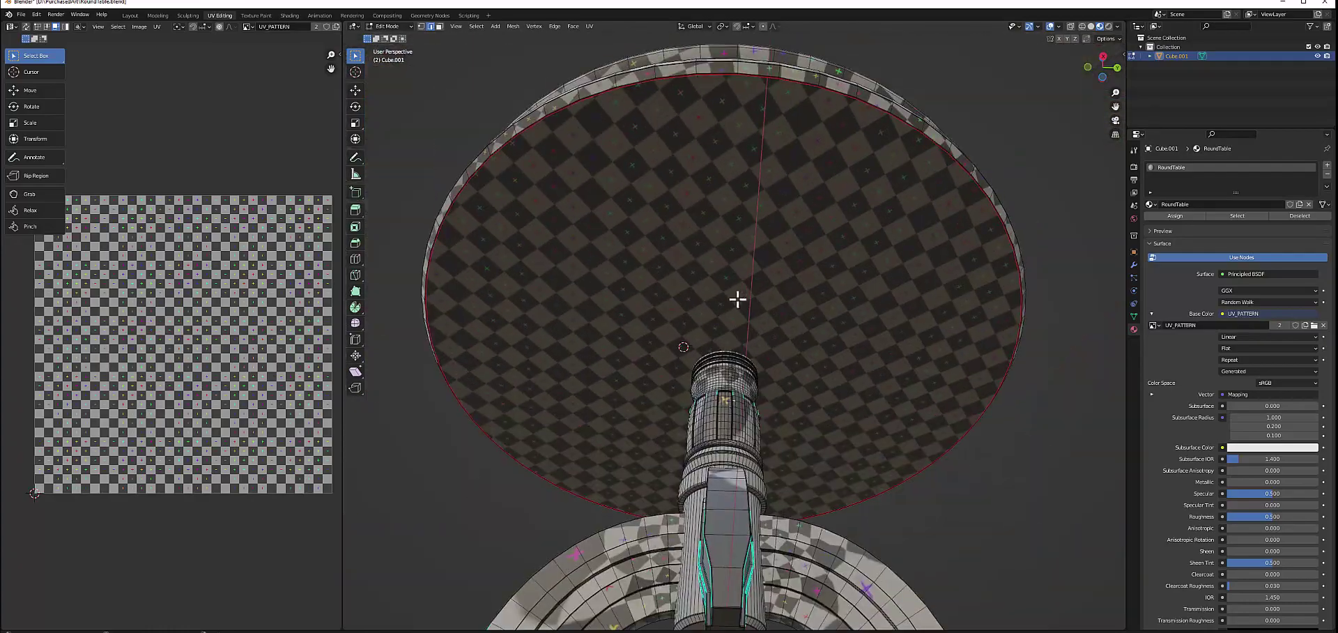
Run Smart UV Project on the whole table.
{"action": "key", "text": "a"}
{"action": "key", "text": "u"}
{"action": "left_click", "coordinate": [738, 385]}
{"action": "left_click", "coordinate": [726, 387]}
{"action": "key", "text": "alt+a"}
Remap the selected column strip with Follow Active Quads.
{"action": "mouse_move", "coordinate": [842, 352]}
{"action": "middle_mouse_down"}
{"action": "mouse_move", "coordinate": [839, 418]}
{"action": "mouse_move", "coordinate": [696, 370]}
{"action": "mouse_move", "coordinate": [684, 411]}
{"action": "mouse_move", "coordinate": [731, 348]}
{"action": "mouse_move", "coordinate": [774, 451]}
{"action": "middle_mouse_up"}
{"action": "scroll", "coordinate": [697, 370], "scroll_direction": "up", "scroll_amount": 4}
{"action": "scroll", "coordinate": [684, 411], "scroll_direction": "down", "scroll_amount": 4}
{"action": "scroll", "coordinate": [759, 432], "scroll_direction": "up", "scroll_amount": 4}
{"action": "mouse_move", "coordinate": [839, 14]}
{"action": "middle_mouse_down"}
{"action": "mouse_move", "coordinate": [848, 346]}
{"action": "mouse_move", "coordinate": [806, 370]}
{"action": "mouse_move", "coordinate": [821, 501]}
{"action": "mouse_move", "coordinate": [758, 458]}
{"action": "middle_mouse_up"}
{"action": "scroll", "coordinate": [758, 458], "scroll_direction": "up", "scroll_amount": 3}
{"action": "mouse_move", "coordinate": [1071, 513]}
{"action": "middle_mouse_down"}
{"action": "mouse_move", "coordinate": [972, 516]}
{"action": "mouse_move", "coordinate": [785, 418]}
{"action": "mouse_move", "coordinate": [786, 244]}
{"action": "middle_mouse_up"}
{"action": "key", "text": "u"}
{"action": "left_click", "coordinate": [777, 261]}
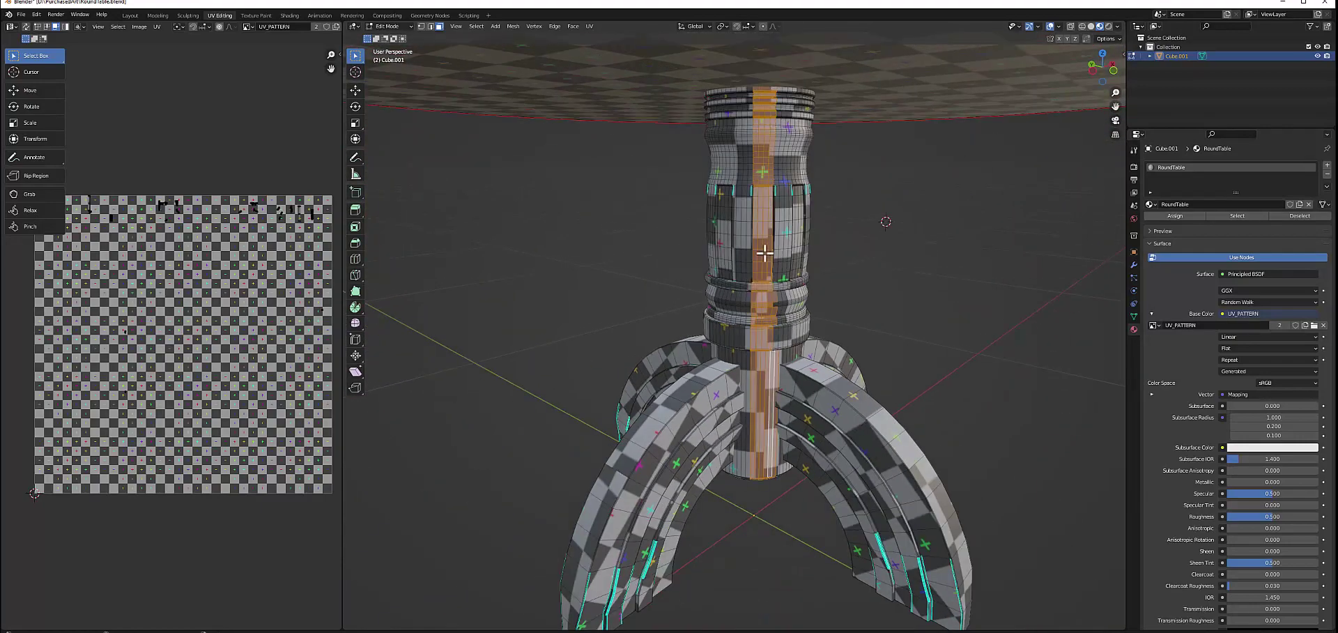
Select a vertical strip of column faces, then undo the selection.
{"action": "left_click", "coordinate": [580, 185]}
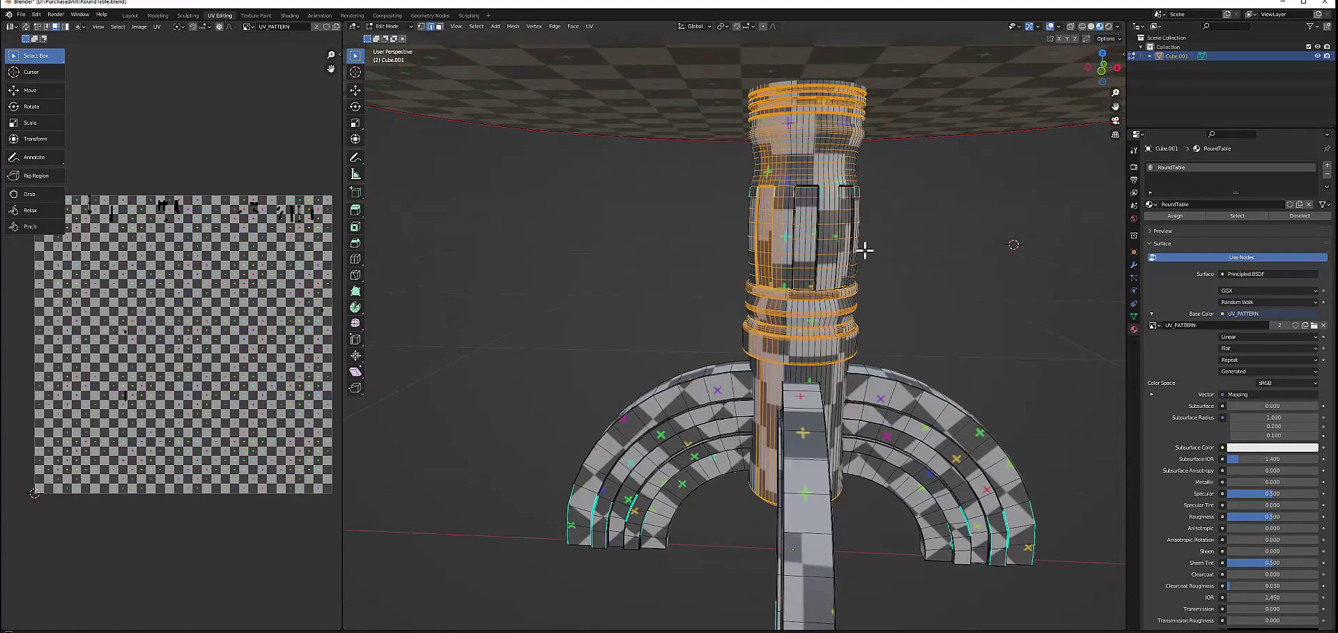
{"action": "middle_click_drag", "start_coordinate": [901, 248], "coordinate": [925, 269]}
{"action": "key", "text": "alt+a"}
{"action": "middle_click_drag", "start_coordinate": [765, 299], "coordinate": [822, 536]}
{"action": "key", "text": "ctrl+z"}
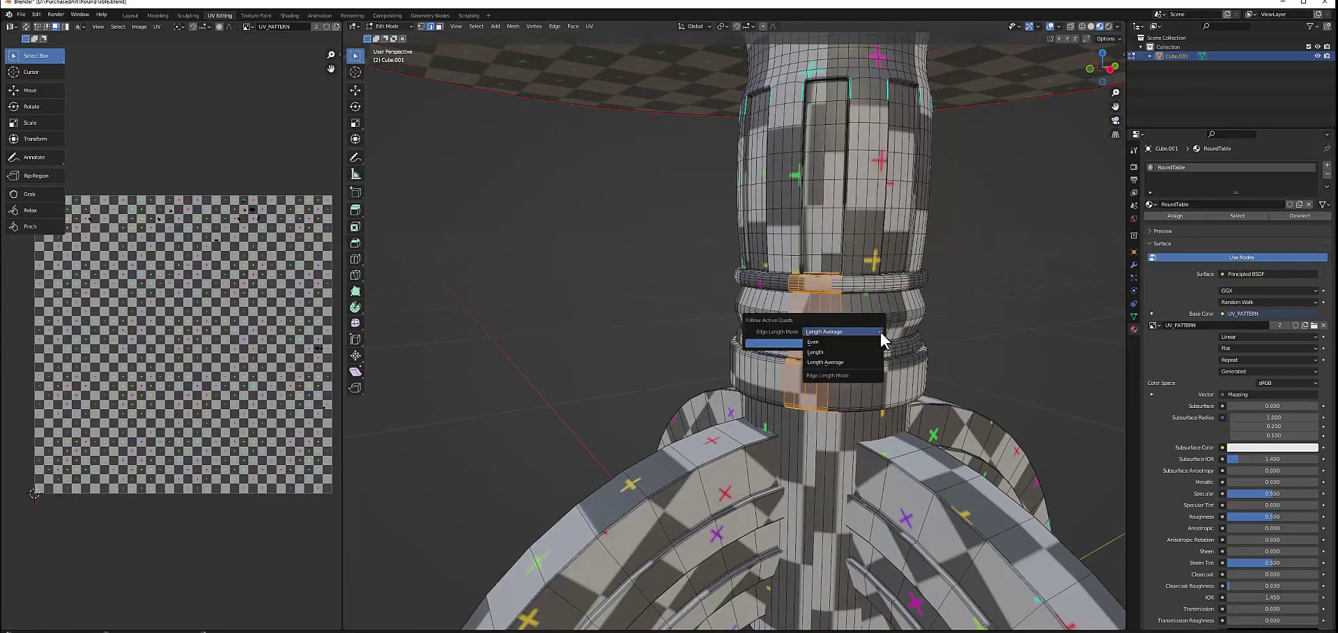
Orbit around the column collar, opening and dismissing the UV mapping menu.
{"action": "mouse_move", "coordinate": [843, 320]}
{"action": "middle_mouse_down"}
{"action": "mouse_move", "coordinate": [994, 296]}
{"action": "mouse_move", "coordinate": [860, 453]}
{"action": "middle_mouse_up"}
{"action": "scroll", "coordinate": [869, 319], "scroll_direction": "up", "scroll_amount": 5}
{"action": "scroll", "coordinate": [864, 381], "scroll_direction": "down", "scroll_amount": 5}
{"action": "middle_click_drag", "start_coordinate": [863, 382], "coordinate": [771, 314]}
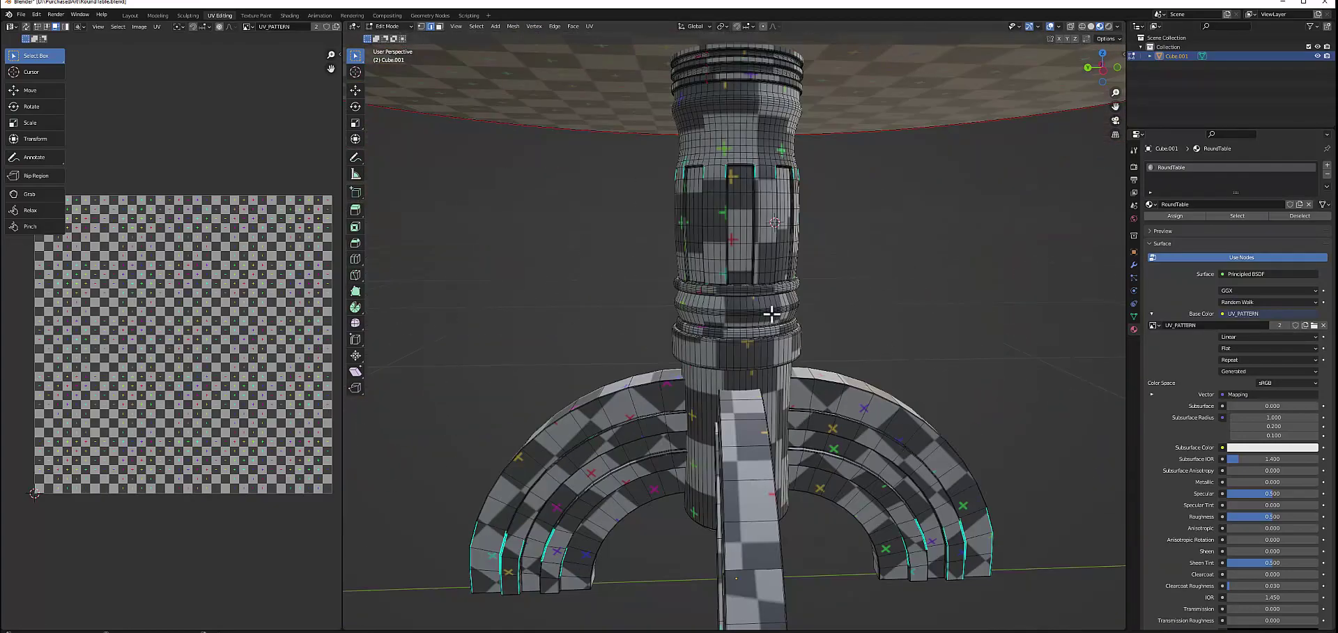
{"action": "scroll", "coordinate": [772, 314], "scroll_direction": "up", "scroll_amount": 5}
{"action": "scroll", "coordinate": [722, 198], "scroll_direction": "down", "scroll_amount": 3}
{"action": "key", "text": "u"}
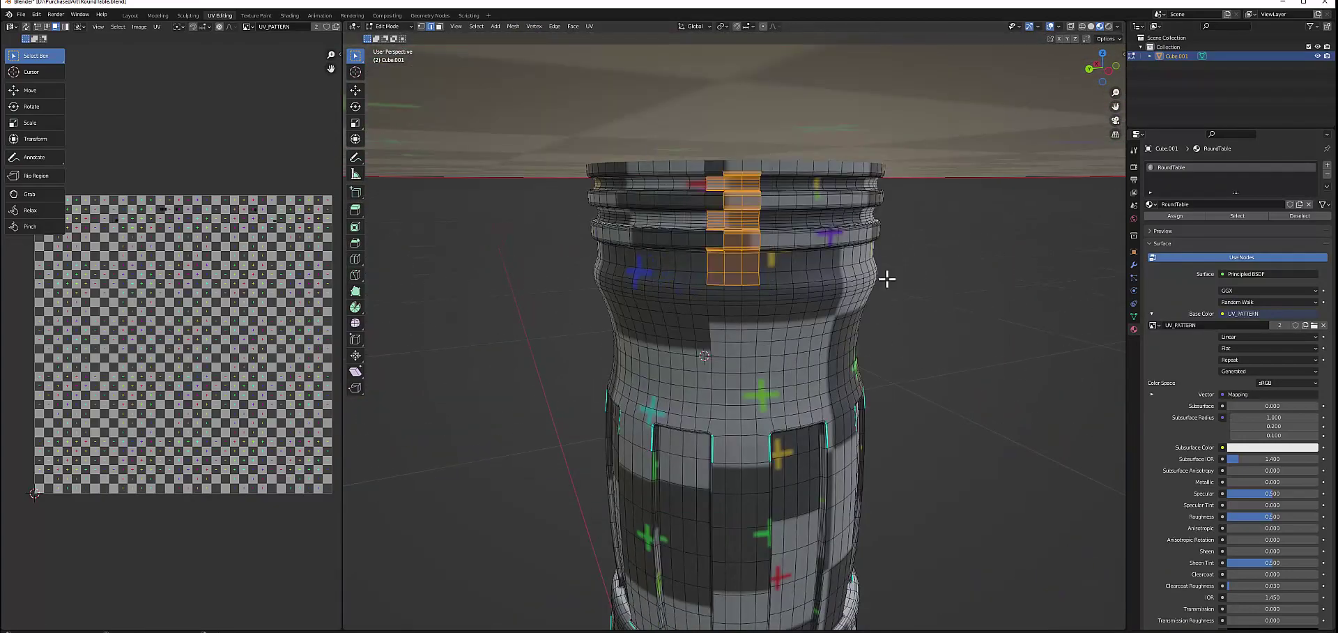
{"action": "scroll", "coordinate": [887, 278], "scroll_direction": "up", "scroll_amount": 3}
{"action": "scroll", "coordinate": [812, 170], "scroll_direction": "up", "scroll_amount": 3}
{"action": "key", "text": "u"}
{"action": "scroll", "coordinate": [757, 137], "scroll_direction": "down", "scroll_amount": 2}
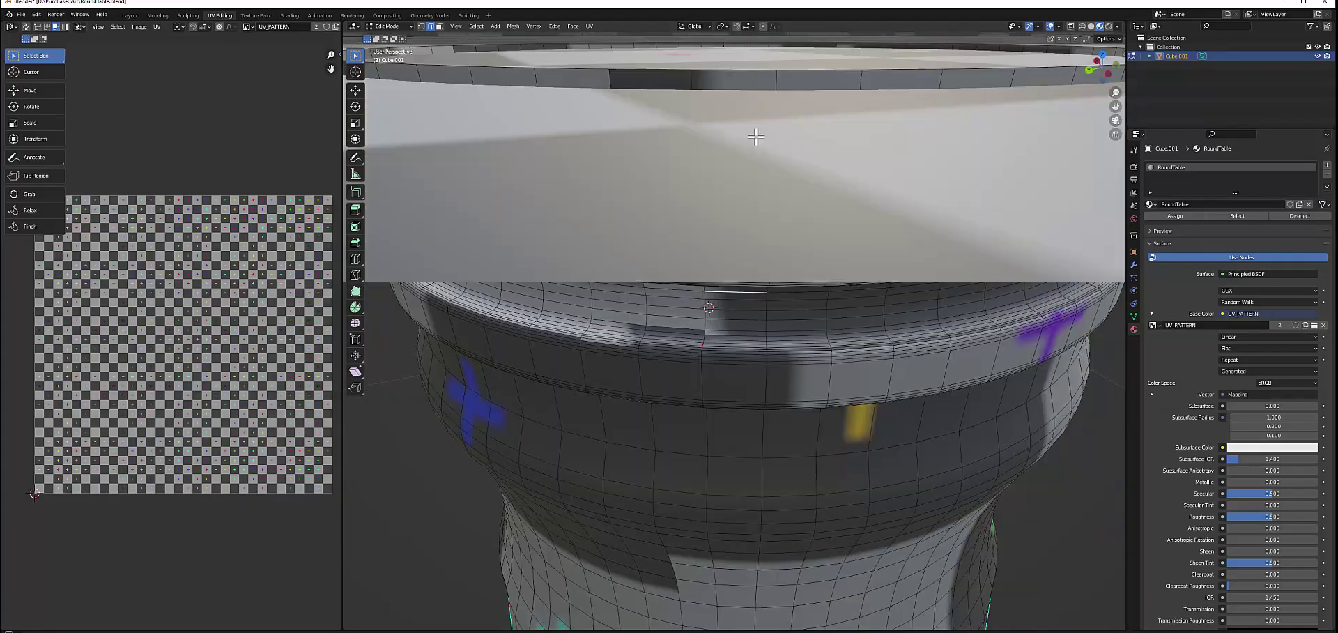
{"action": "scroll", "coordinate": [729, 165], "scroll_direction": "down", "scroll_amount": 3}
{"action": "scroll", "coordinate": [851, 394], "scroll_direction": "up", "scroll_amount": 4}
{"action": "key", "text": "u"}
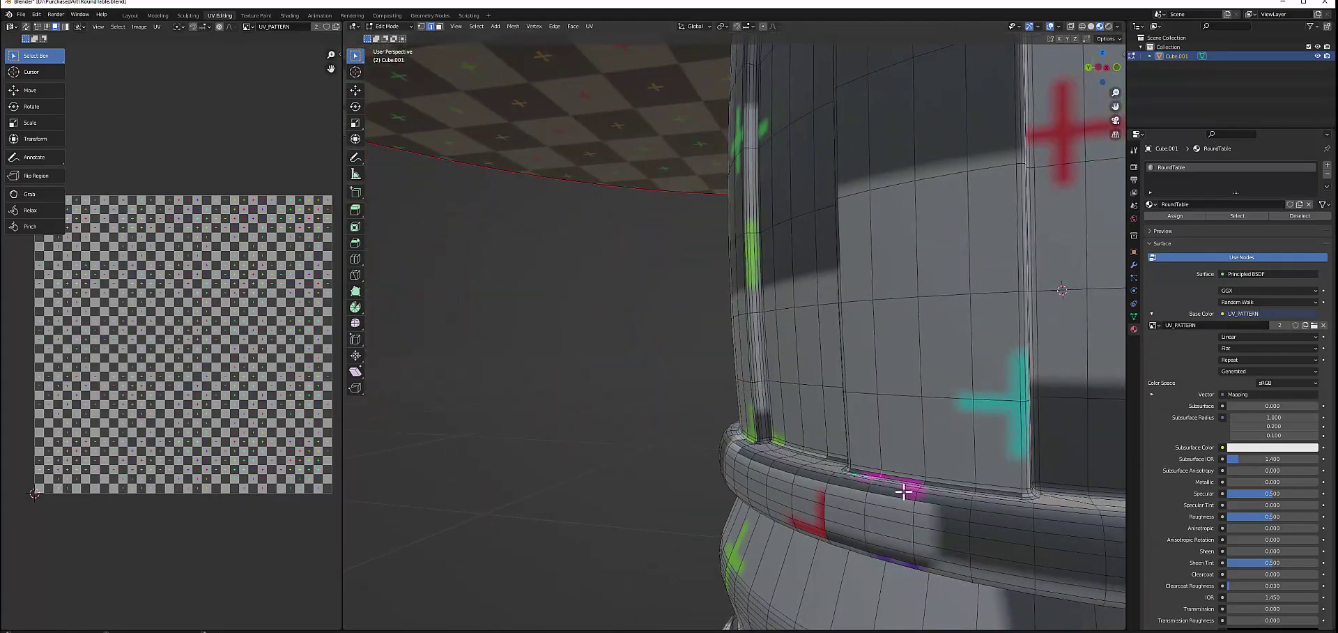
{"action": "key", "text": "Escape"}
{"action": "scroll", "coordinate": [906, 453], "scroll_direction": "down", "scroll_amount": 3}
{"action": "scroll", "coordinate": [946, 433], "scroll_direction": "up", "scroll_amount": 3}
Select the whole table and briefly narrow the selection to the column.
{"action": "key", "text": "a"}
{"action": "key", "text": "u"}
{"action": "key", "text": "u"}
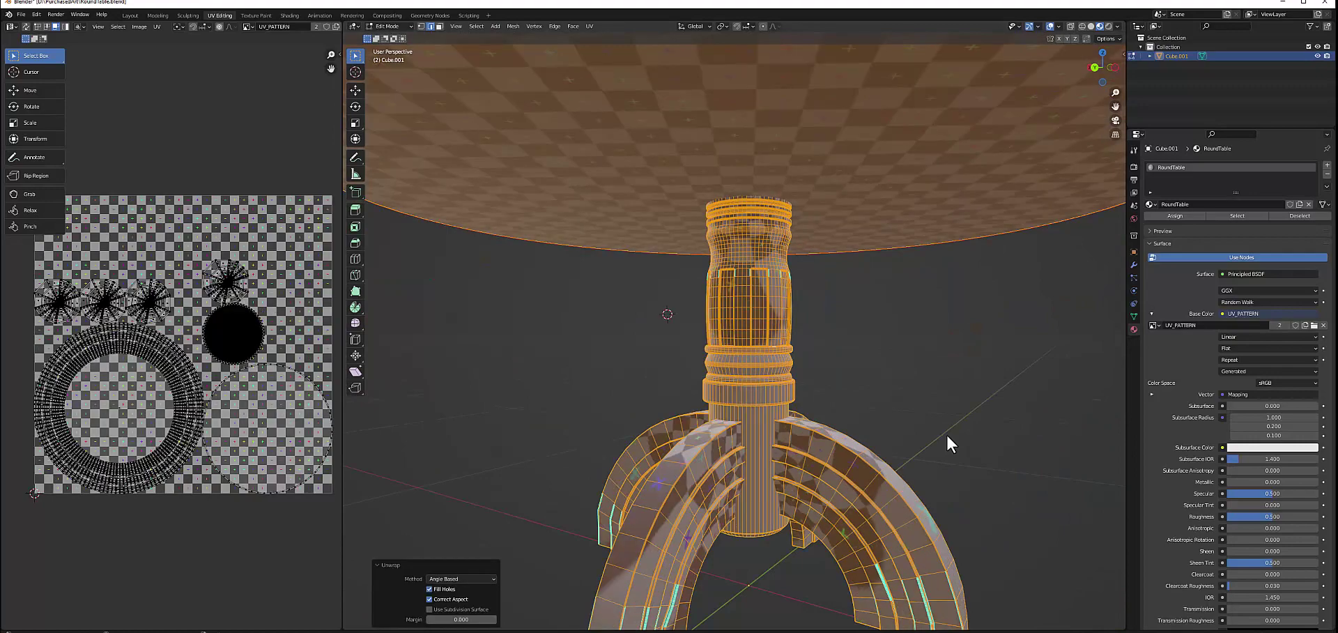
{"action": "left_click", "coordinate": [745, 300]}
{"action": "scroll", "coordinate": [175, 334], "scroll_direction": "up", "scroll_amount": 5}
{"action": "scroll", "coordinate": [849, 333], "scroll_direction": "down", "scroll_amount": 3}
{"action": "key", "text": "alt+a"}
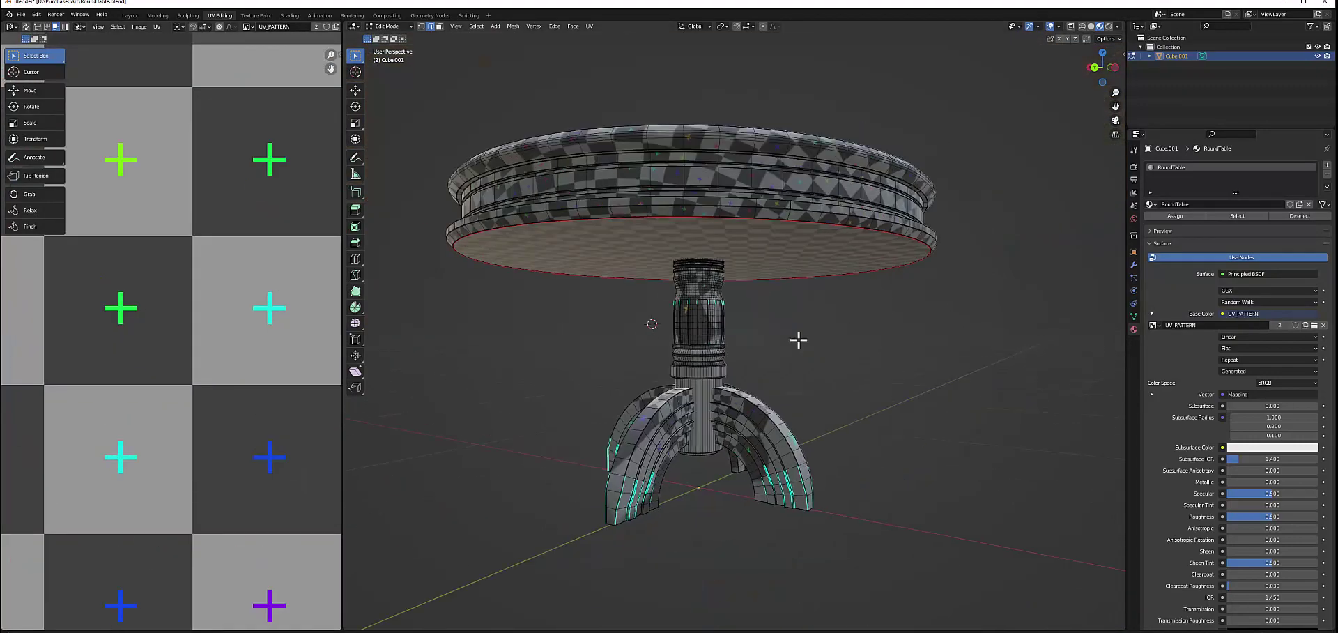
{"action": "scroll", "coordinate": [849, 334], "scroll_direction": "up", "scroll_amount": 4}
Apply a UV mapping from the U menu to the whole table.
{"action": "key", "text": "a"}
{"action": "key", "text": "u"}
{"action": "left_click", "coordinate": [709, 403]}
{"action": "key", "text": "alt+a"}
{"action": "scroll", "coordinate": [782, 401], "scroll_direction": "up", "scroll_amount": 2}
{"action": "scroll", "coordinate": [750, 391], "scroll_direction": "down", "scroll_amount": 4}
{"action": "scroll", "coordinate": [851, 376], "scroll_direction": "up", "scroll_amount": 4}
Project the whole table's UVs with Cylinder Projection.
{"action": "key", "text": "a"}
{"action": "key", "text": "u"}
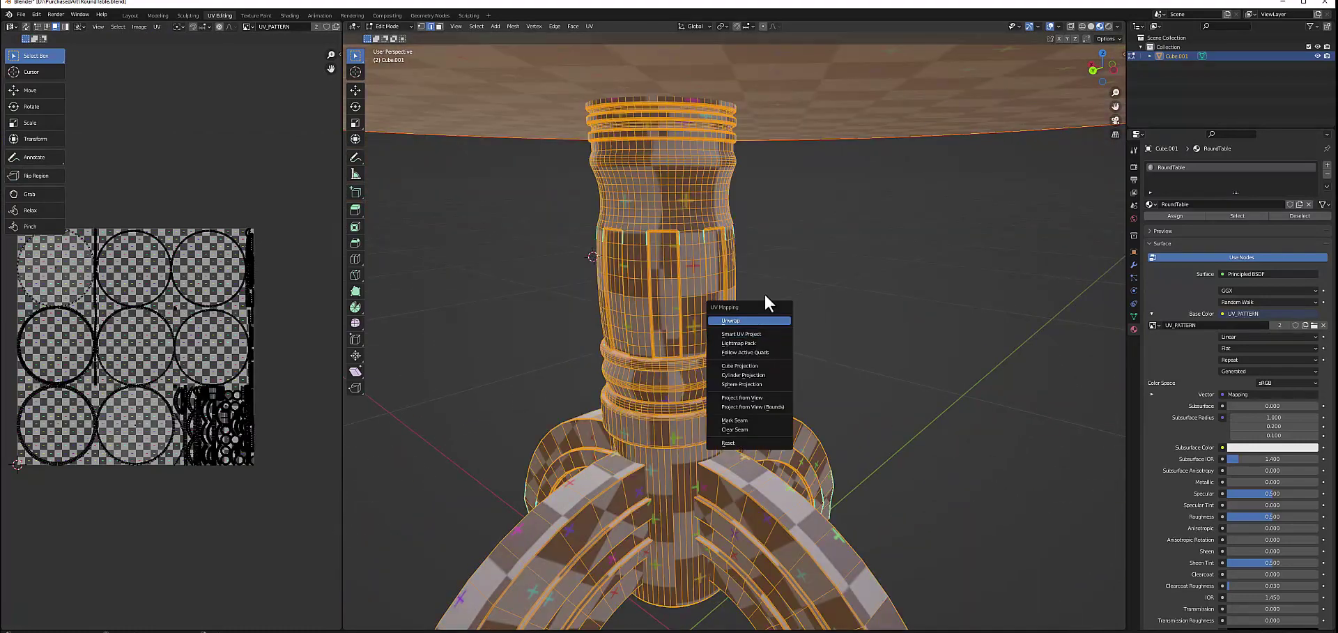
{"action": "key", "text": "y"}
{"action": "scroll", "coordinate": [744, 334], "scroll_direction": "down", "scroll_amount": 3}
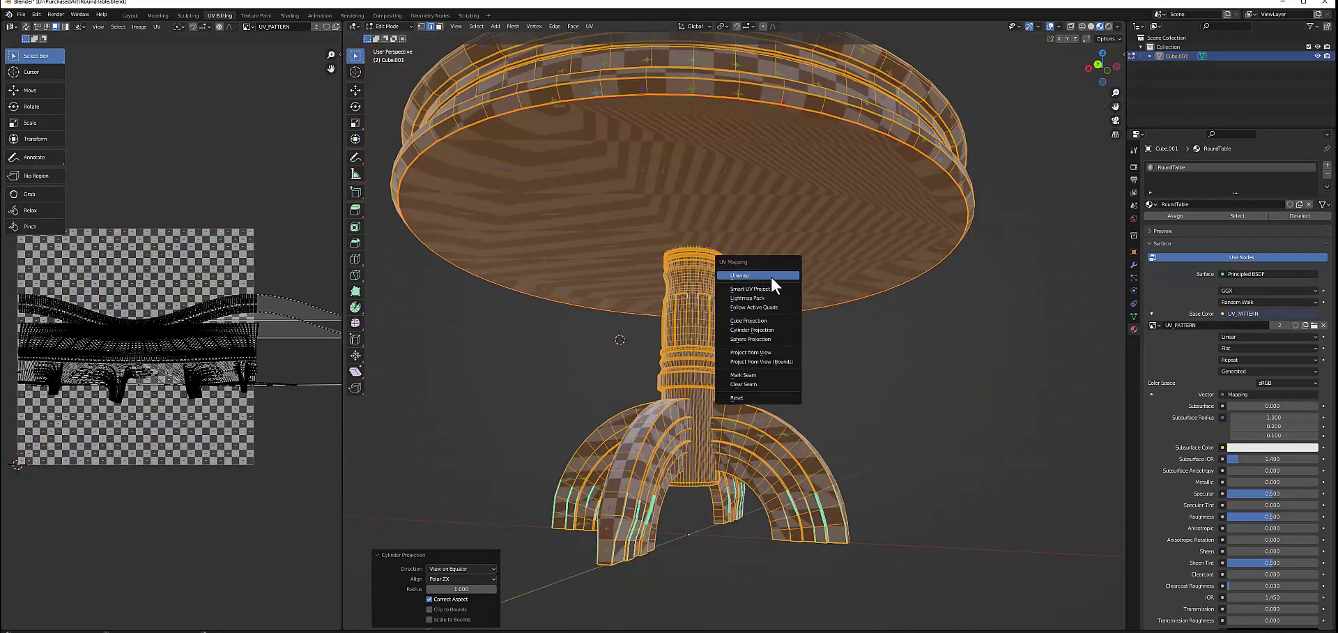
Unwrap the table, trying Conformal before switching back to Angle Based.
{"action": "left_click", "coordinate": [770, 276]}
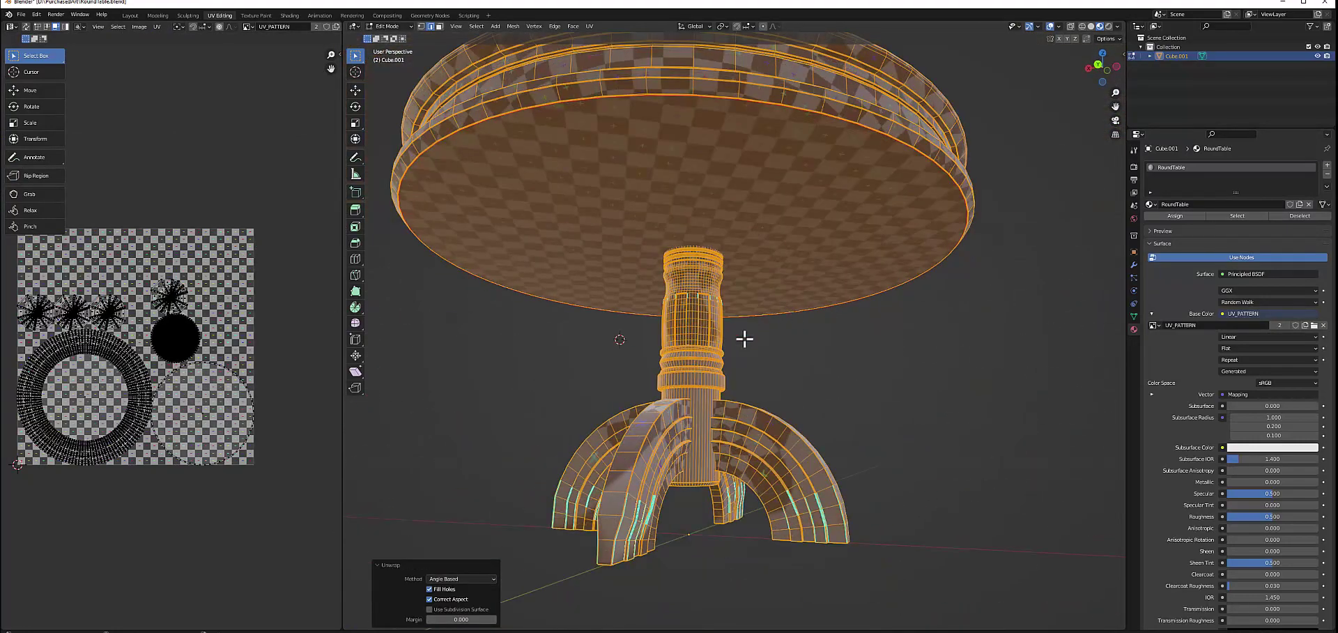
{"action": "left_click", "coordinate": [441, 600]}
{"action": "middle_click_drag", "start_coordinate": [530, 586], "coordinate": [570, 582]}
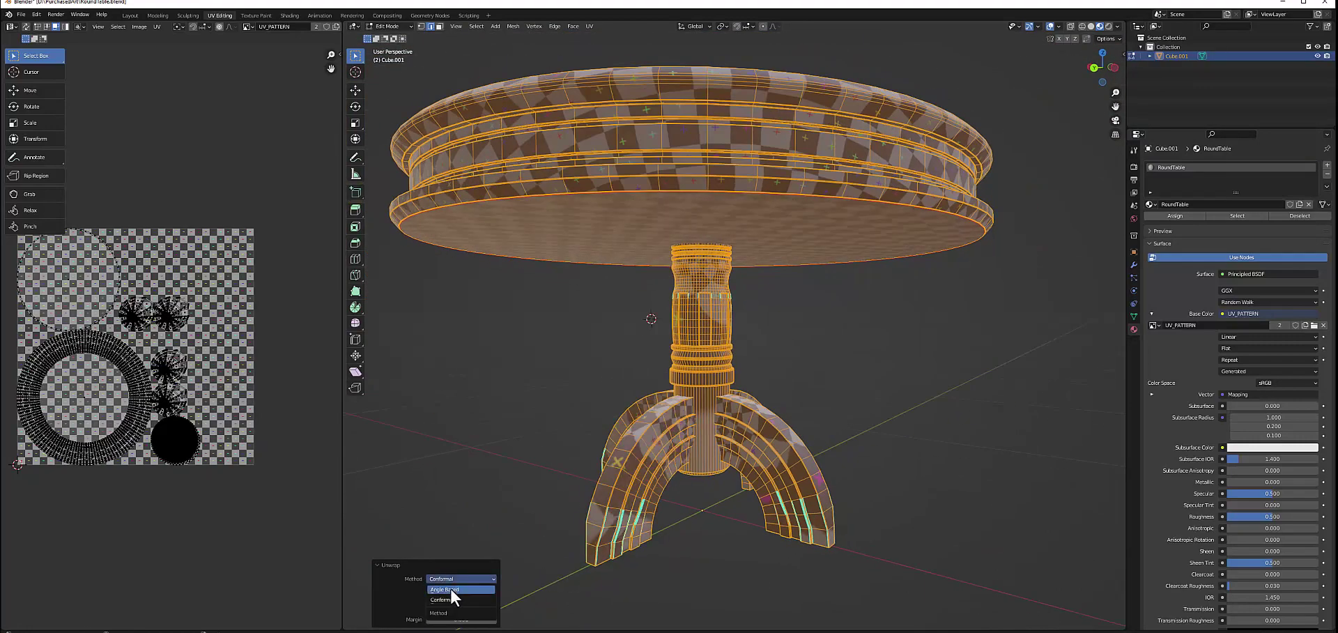
{"action": "left_click", "coordinate": [451, 587]}
{"action": "key", "text": "alt+a"}
{"action": "scroll", "coordinate": [832, 380], "scroll_direction": "up", "scroll_amount": 3}
{"action": "mouse_move", "coordinate": [860, 374]}
{"action": "middle_mouse_down"}
{"action": "mouse_move", "coordinate": [832, 381]}
{"action": "mouse_move", "coordinate": [824, 331]}
{"action": "middle_mouse_up"}
{"action": "scroll", "coordinate": [824, 331], "scroll_direction": "up", "scroll_amount": 4}
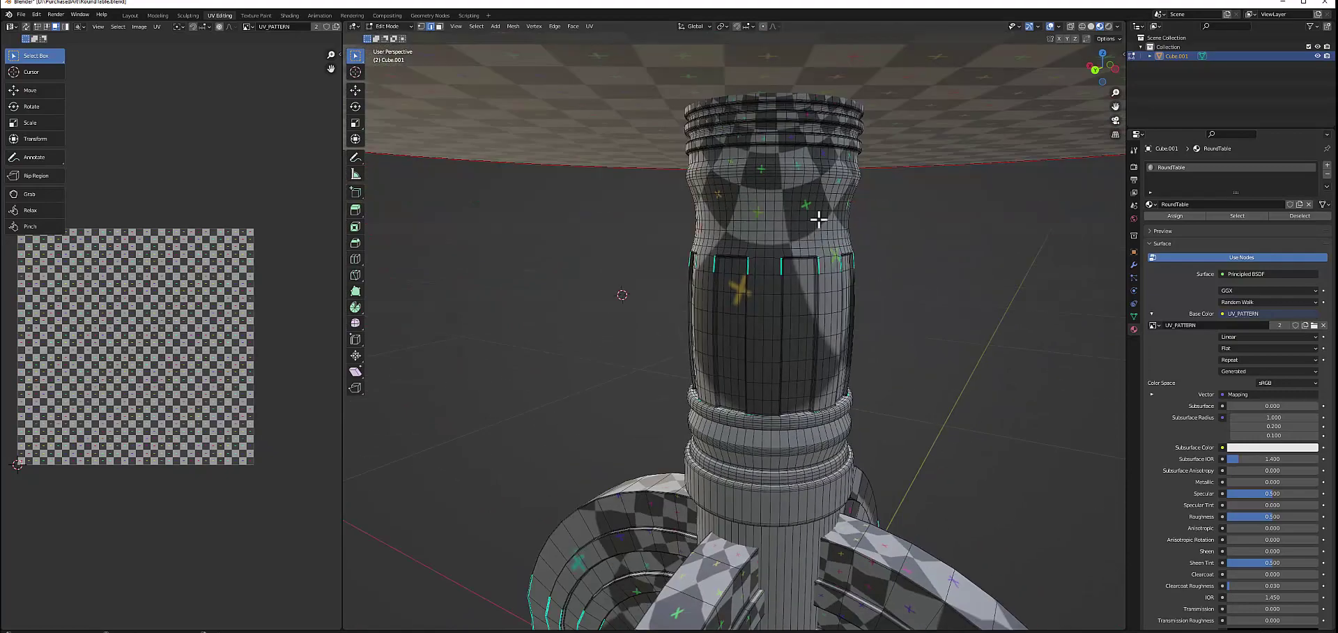
Frame the whole pedestal column and unwrap the entire table mesh.
{"action": "scroll", "coordinate": [755, 135], "scroll_direction": "up", "scroll_amount": 4}
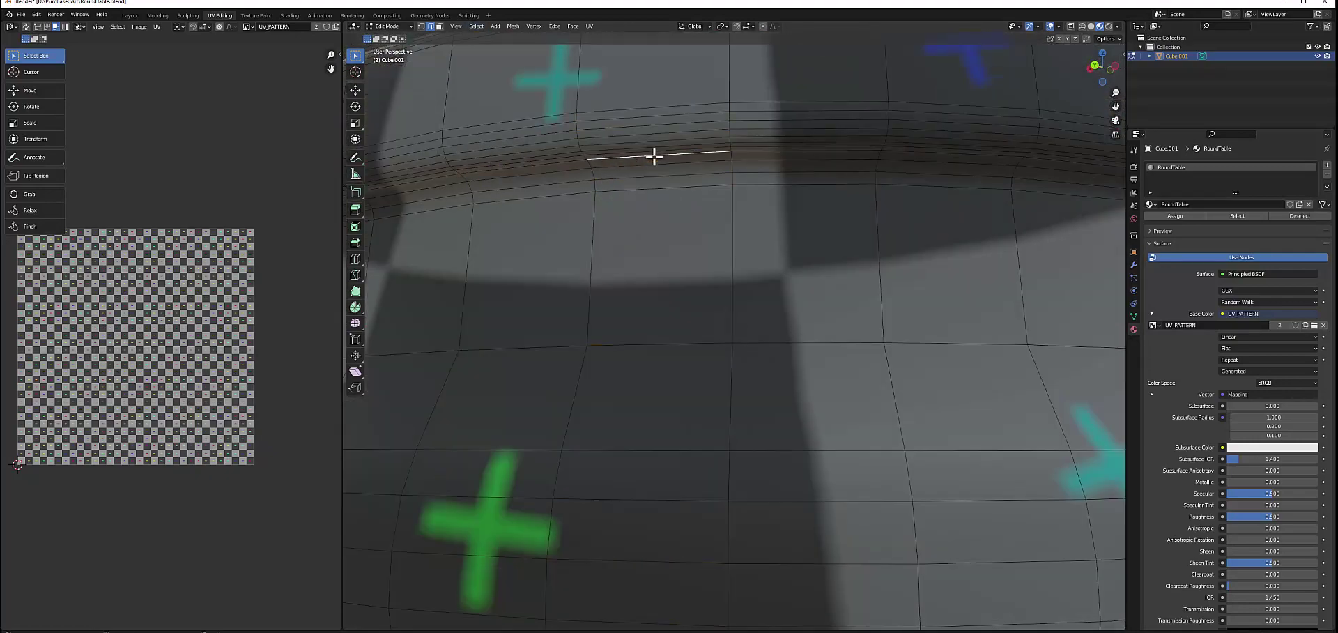
{"action": "scroll", "coordinate": [582, 256], "scroll_direction": "down", "scroll_amount": 4}
{"action": "middle_click_drag", "start_coordinate": [737, 358], "coordinate": [607, 230]}
{"action": "left_click", "coordinate": [476, 25]}
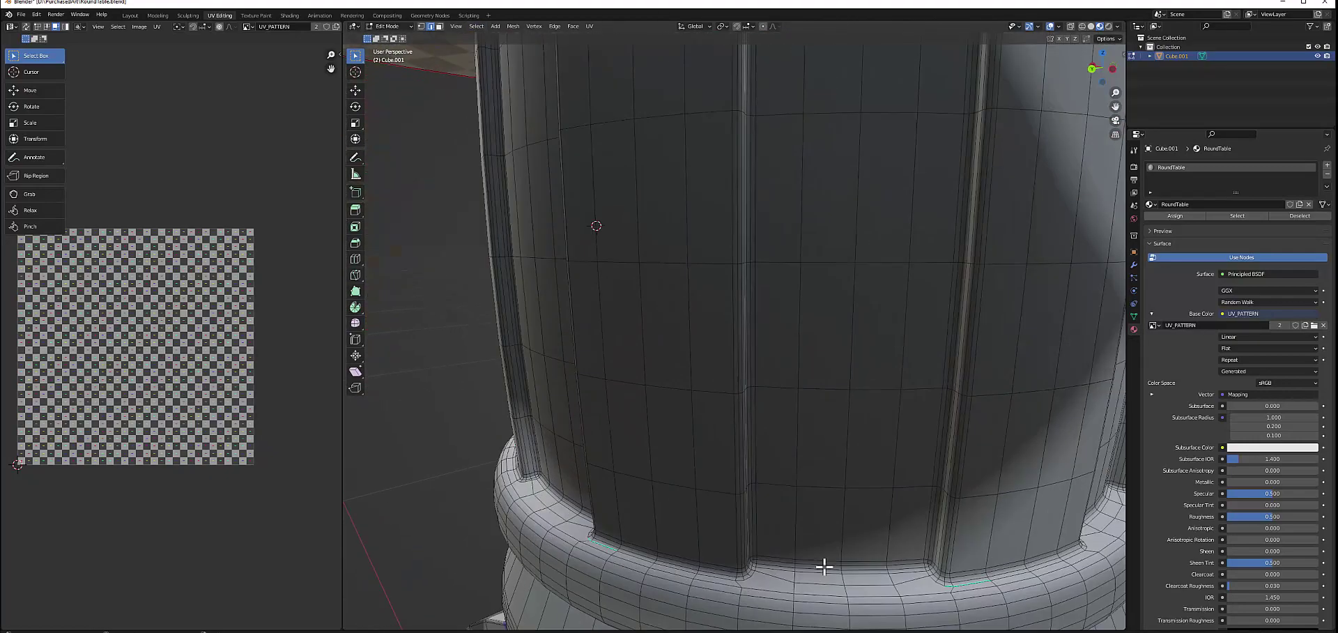
{"action": "scroll", "coordinate": [805, 582], "scroll_direction": "down", "scroll_amount": 5}
{"action": "mouse_move", "coordinate": [800, 478]}
{"action": "middle_mouse_down"}
{"action": "mouse_move", "coordinate": [770, 257]}
{"action": "mouse_move", "coordinate": [728, 388]}
{"action": "middle_mouse_up"}
{"action": "key", "text": "a"}
{"action": "key", "text": "u"}
{"action": "key", "text": "Return"}
Clear the selection, orbit the column, and bring up the UV menu for marking a seam.
{"action": "left_click", "coordinate": [564, 346]}
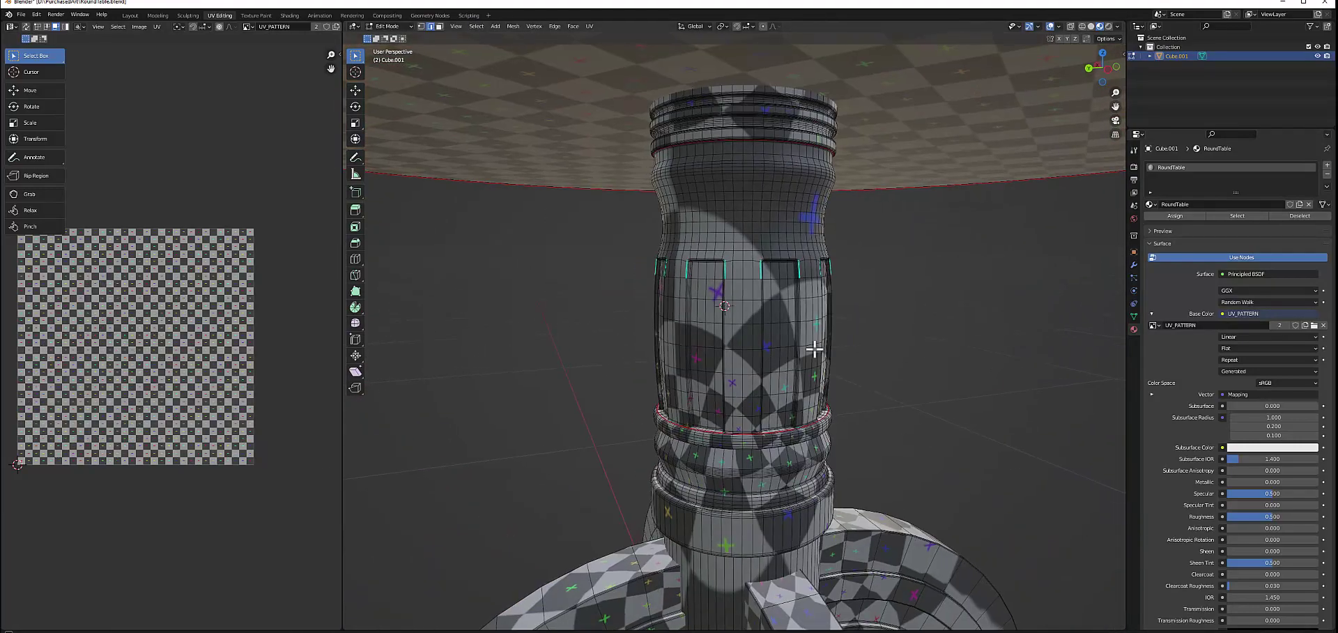
{"action": "mouse_move", "coordinate": [783, 352]}
{"action": "middle_mouse_down"}
{"action": "mouse_move", "coordinate": [853, 351]}
{"action": "mouse_move", "coordinate": [775, 343]}
{"action": "middle_mouse_up"}
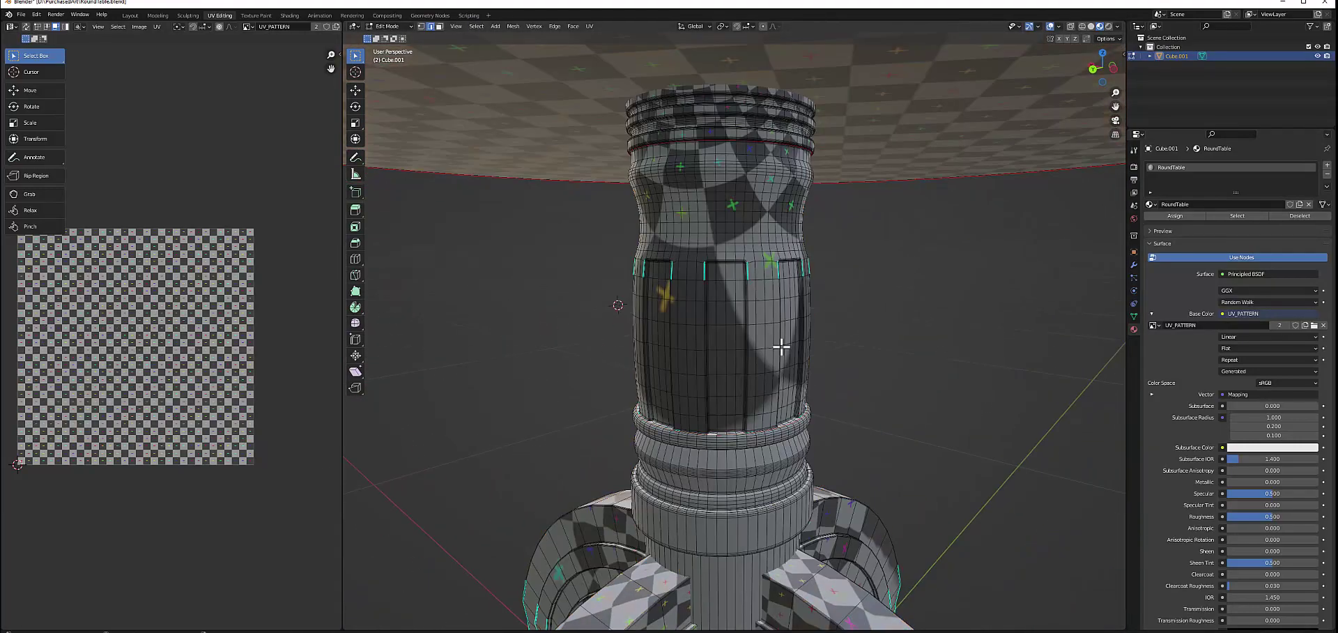
{"action": "scroll", "coordinate": [781, 346], "scroll_direction": "down", "scroll_amount": 3}
{"action": "key", "text": "u"}
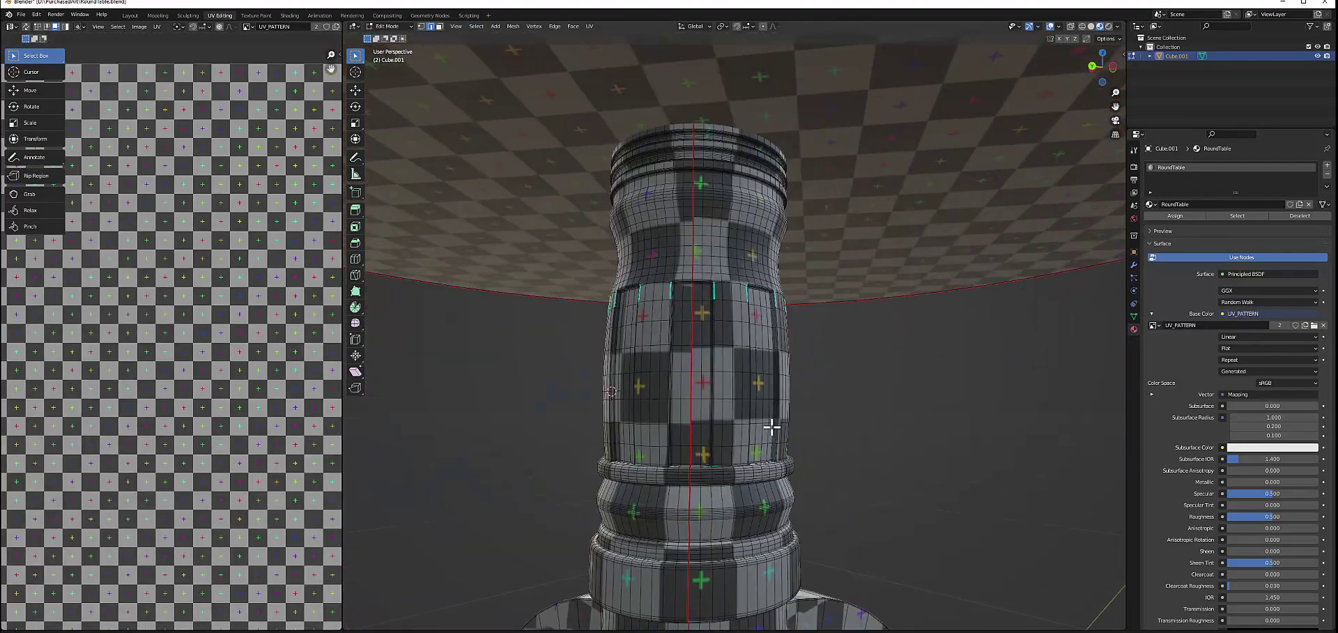
Select the whole table mesh and unwrap it with its current seams.
{"action": "left_click", "coordinate": [476, 26]}
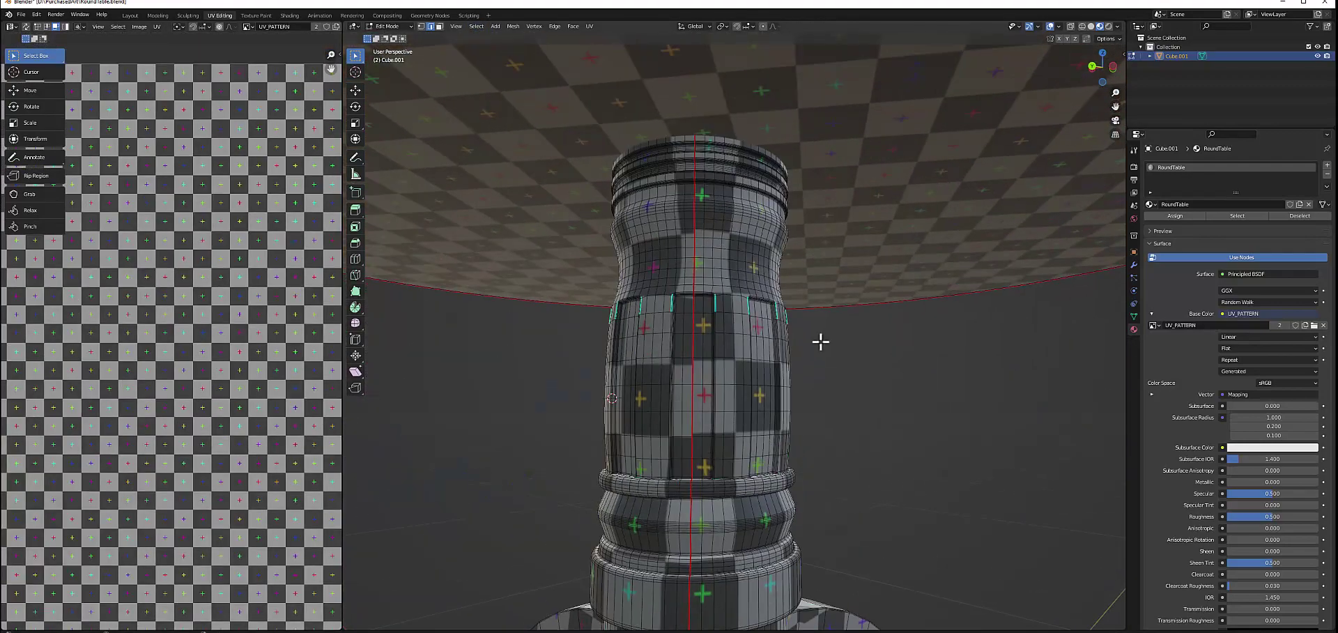
{"action": "key", "text": "a"}
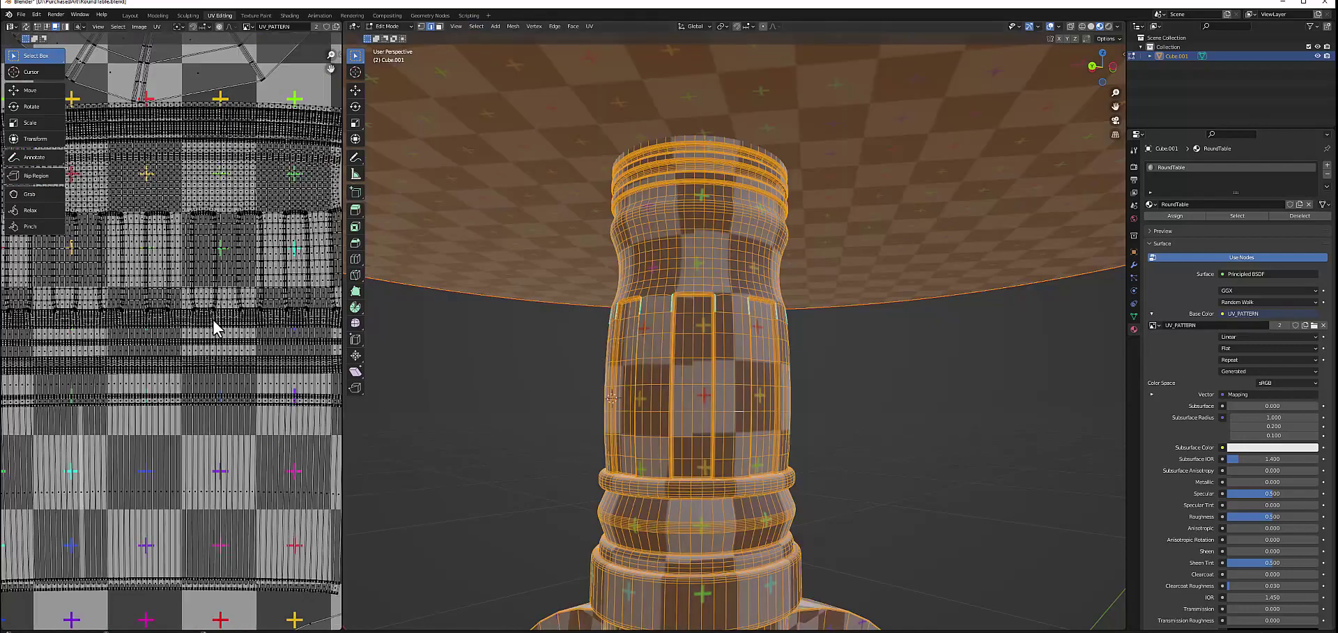
{"action": "key", "text": "u"}
{"action": "left_click", "coordinate": [595, 225]}
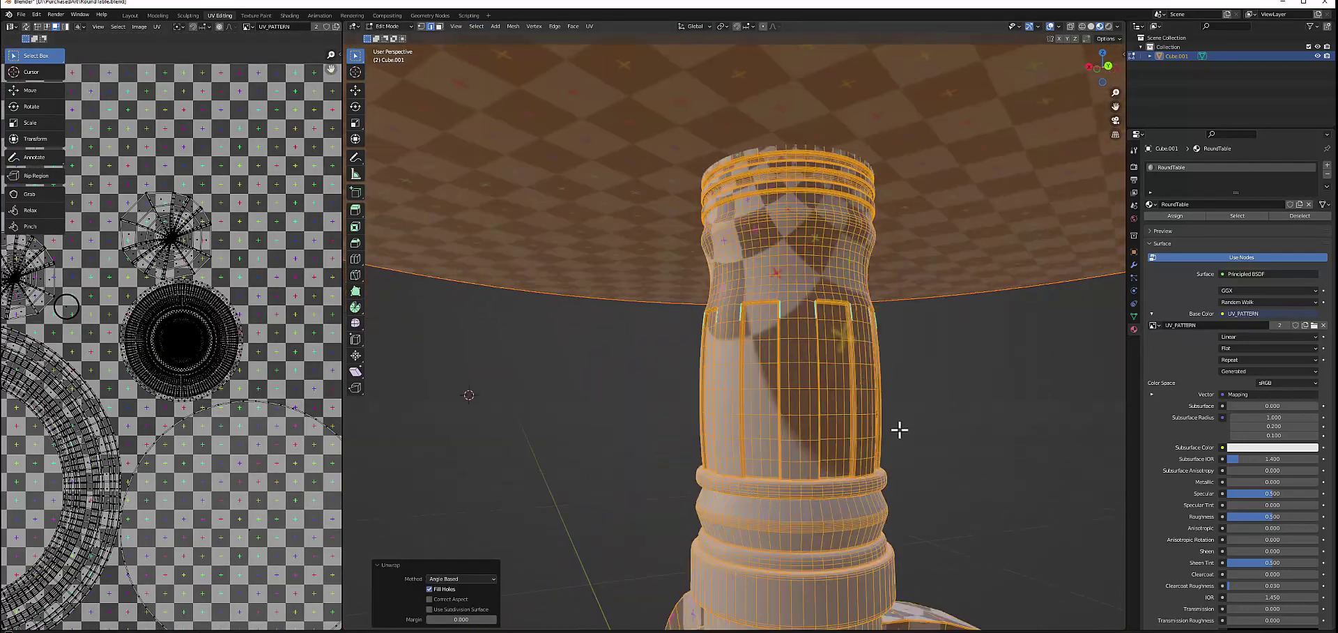
Deselect the mesh and orbit the view to centre the column.
{"action": "key", "text": "alt+a"}
{"action": "mouse_move", "coordinate": [888, 396]}
{"action": "middle_mouse_down"}
{"action": "mouse_move", "coordinate": [771, 382]}
{"action": "mouse_move", "coordinate": [724, 396]}
{"action": "middle_mouse_up"}
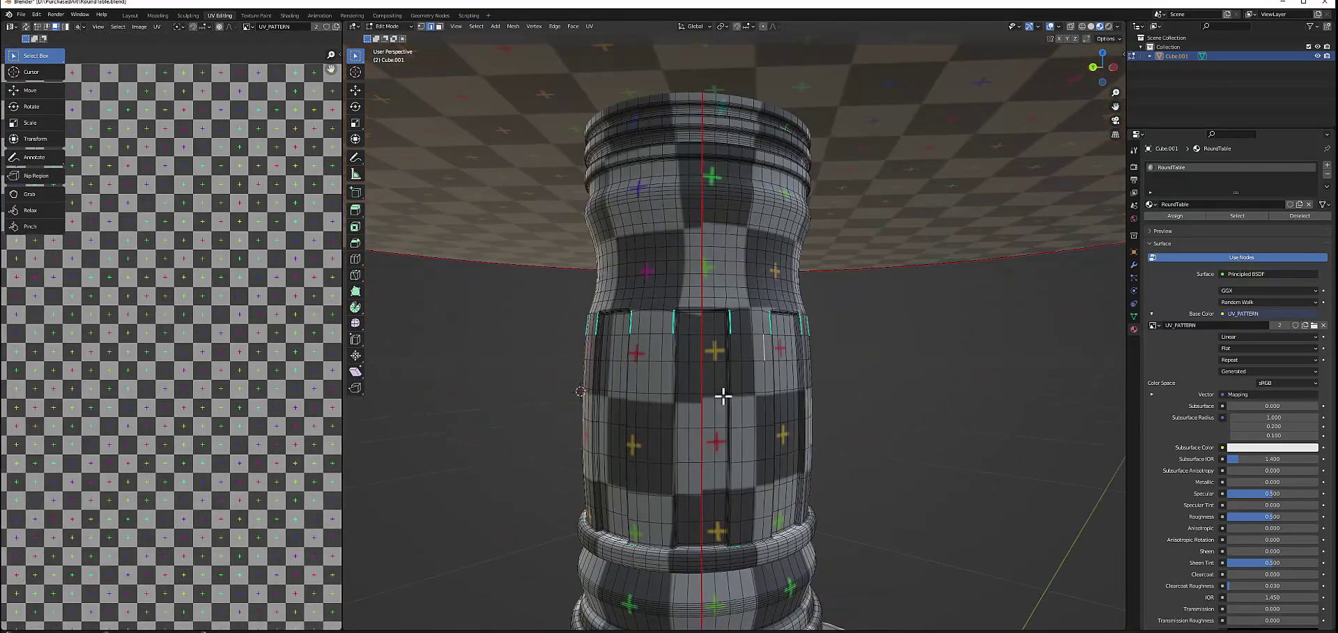
{"action": "scroll", "coordinate": [717, 382], "scroll_direction": "up", "scroll_amount": 3}
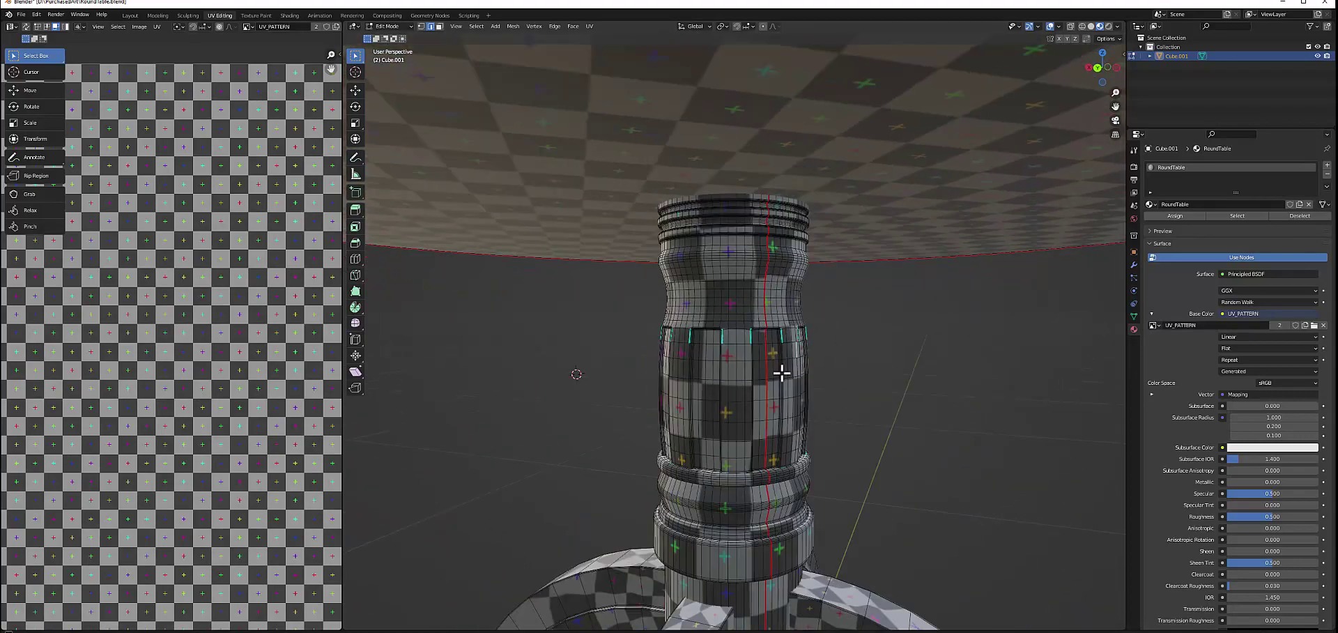
{"action": "scroll", "coordinate": [818, 379], "scroll_direction": "up", "scroll_amount": 3}
{"action": "left_click", "coordinate": [477, 26]}
{"action": "key", "text": "alt+a"}
Zoom in and out around the column and clear the selection on the mesh.
{"action": "middle_click_drag", "start_coordinate": [737, 264], "coordinate": [777, 323]}
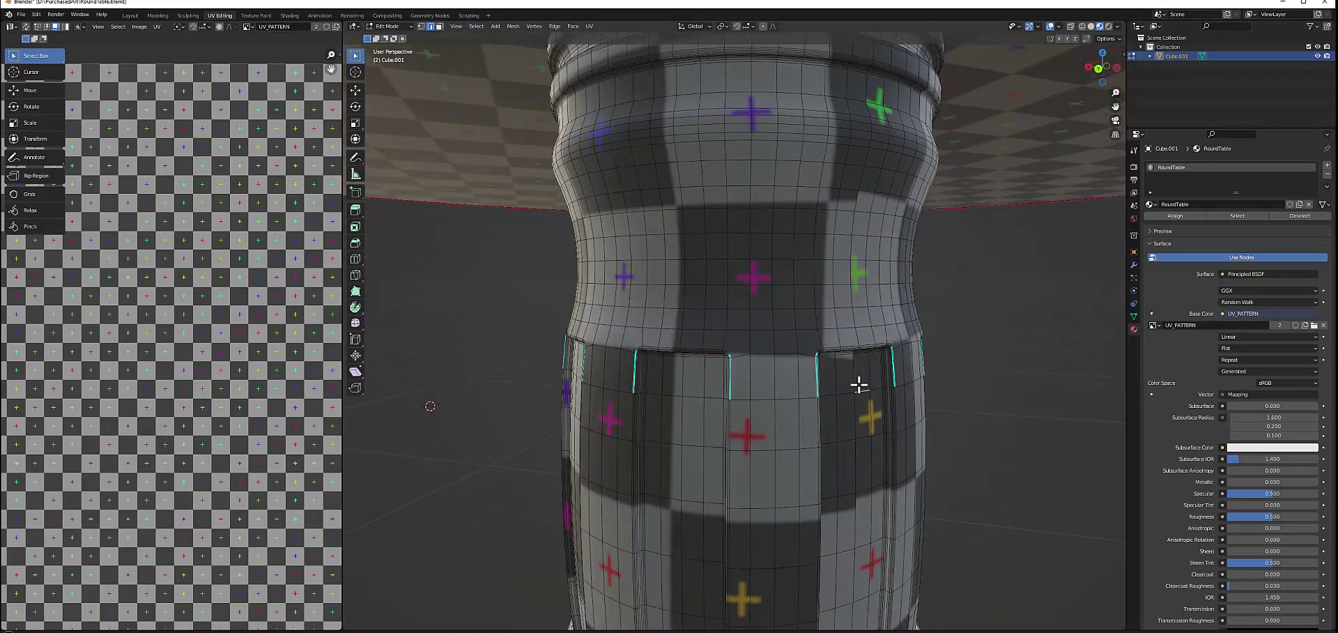
{"action": "scroll", "coordinate": [857, 380], "scroll_direction": "down", "scroll_amount": 2}
{"action": "scroll", "coordinate": [800, 365], "scroll_direction": "down", "scroll_amount": 2}
{"action": "scroll", "coordinate": [704, 419], "scroll_direction": "up", "scroll_amount": 4}
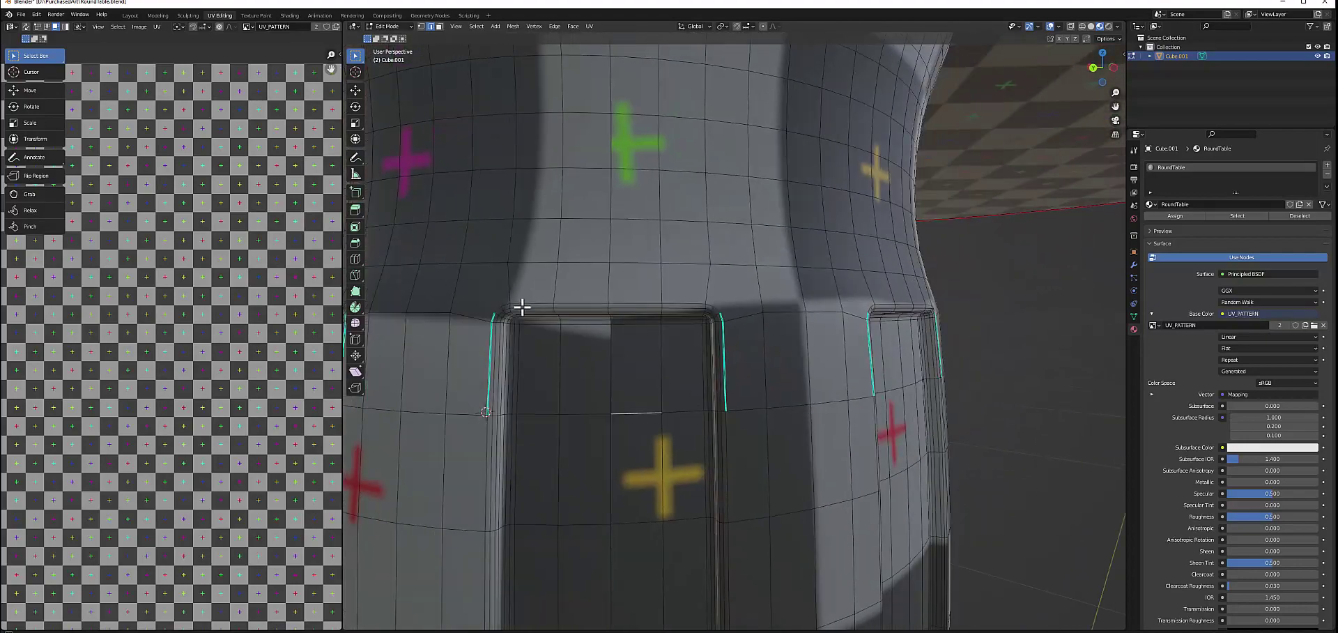
{"action": "scroll", "coordinate": [613, 389], "scroll_direction": "up", "scroll_amount": 2}
{"action": "scroll", "coordinate": [633, 268], "scroll_direction": "down", "scroll_amount": 4}
{"action": "scroll", "coordinate": [732, 513], "scroll_direction": "down", "scroll_amount": 2}
{"action": "scroll", "coordinate": [681, 469], "scroll_direction": "up", "scroll_amount": 3}
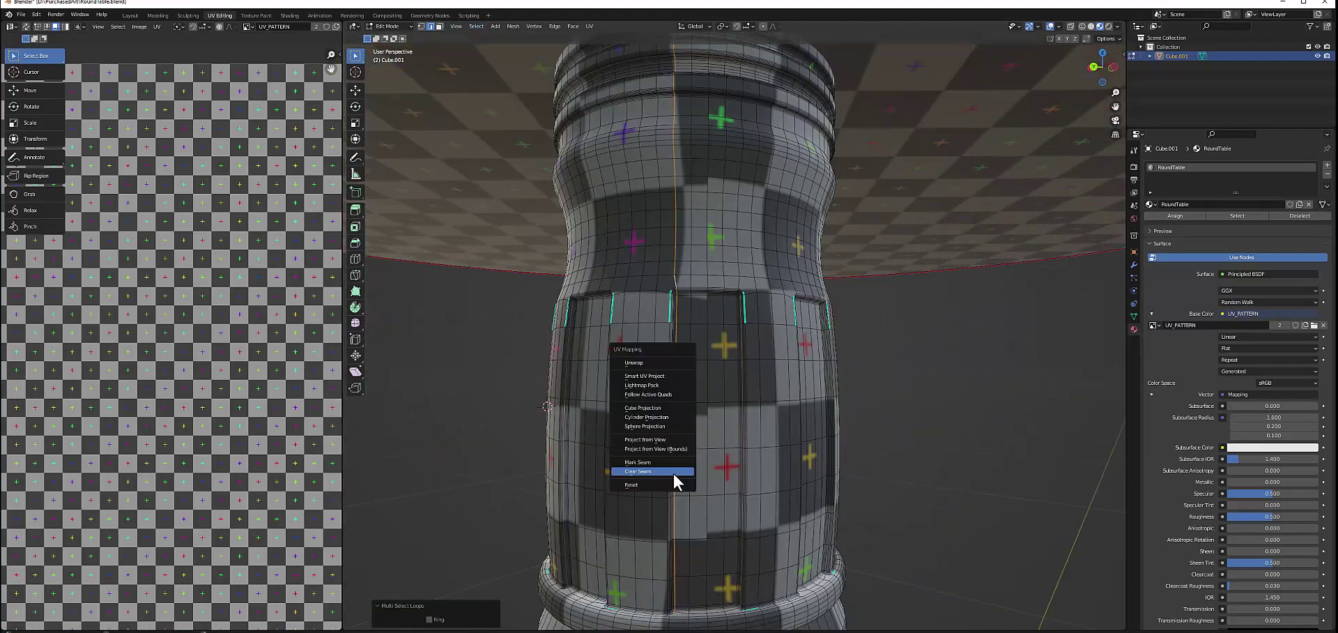
{"action": "scroll", "coordinate": [756, 429], "scroll_direction": "up", "scroll_amount": 2}
{"action": "scroll", "coordinate": [756, 429], "scroll_direction": "up", "scroll_amount": 3}
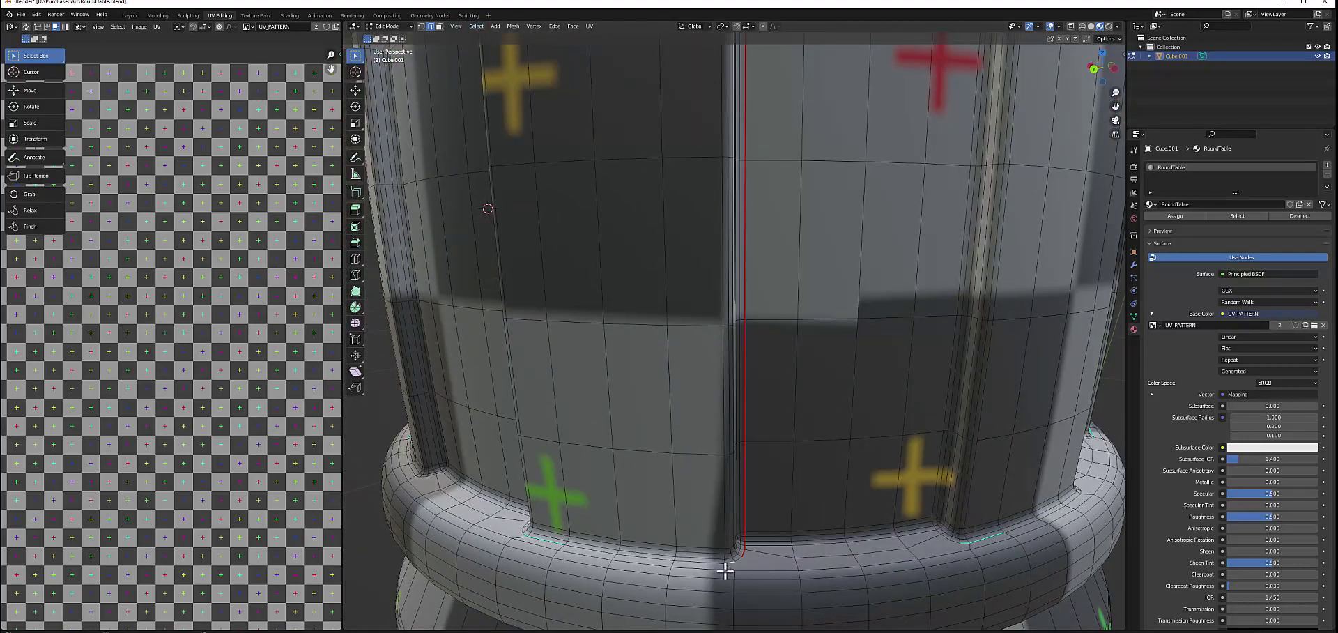
{"action": "scroll", "coordinate": [801, 562], "scroll_direction": "down", "scroll_amount": 3}
{"action": "scroll", "coordinate": [574, 484], "scroll_direction": "up", "scroll_amount": 3}
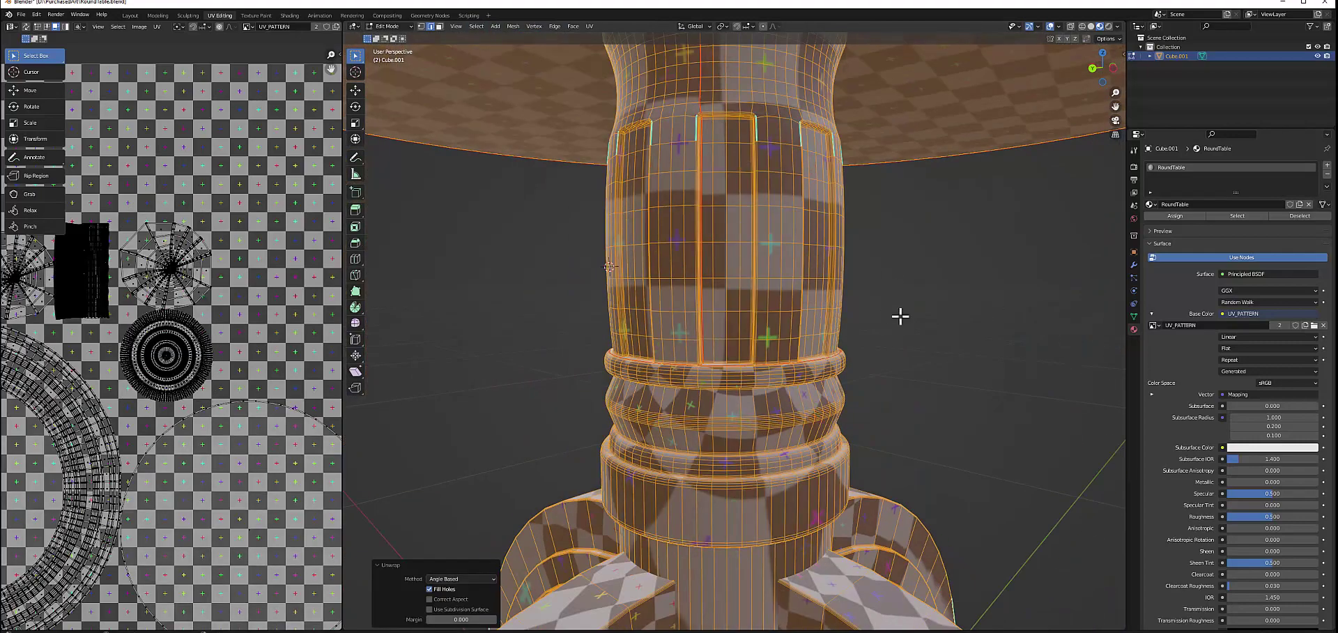
{"action": "left_click", "coordinate": [899, 316]}
{"action": "scroll", "coordinate": [718, 313], "scroll_direction": "up", "scroll_amount": 3}
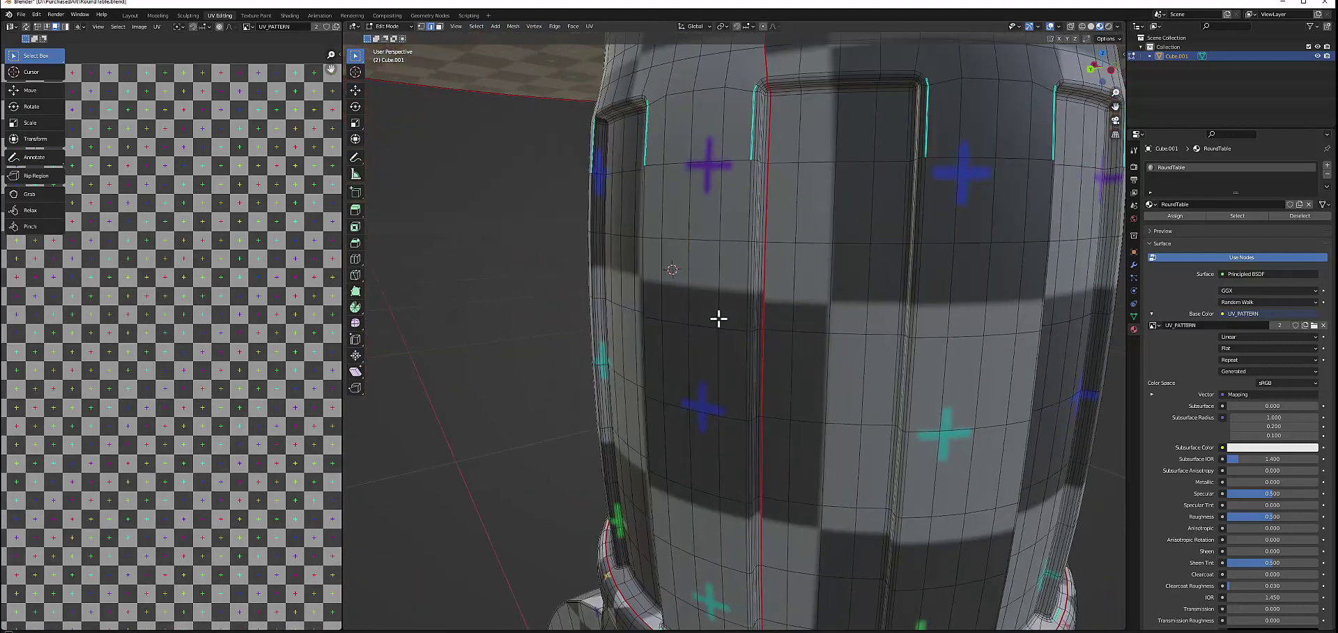
{"action": "scroll", "coordinate": [883, 338], "scroll_direction": "down", "scroll_amount": 3}
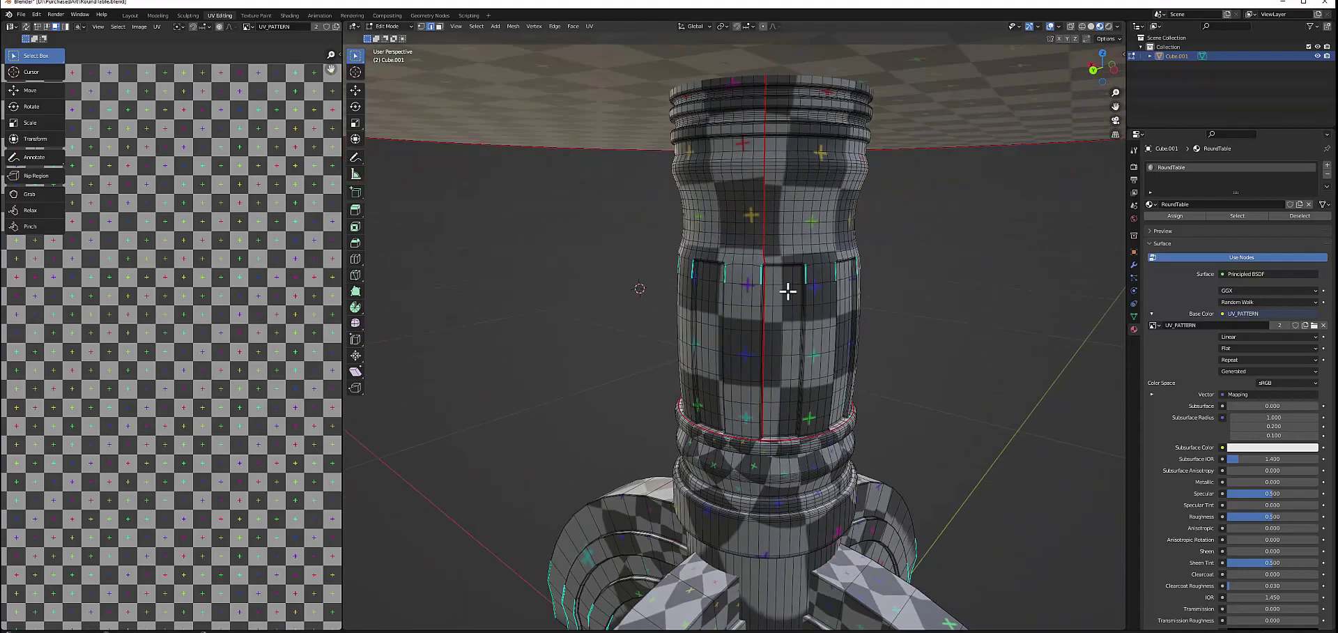
{"action": "scroll", "coordinate": [788, 291], "scroll_direction": "up", "scroll_amount": 4}
Select the whole table and unwrap it, then zoom in on the column.
{"action": "key", "text": "a"}
{"action": "key", "text": "u"}
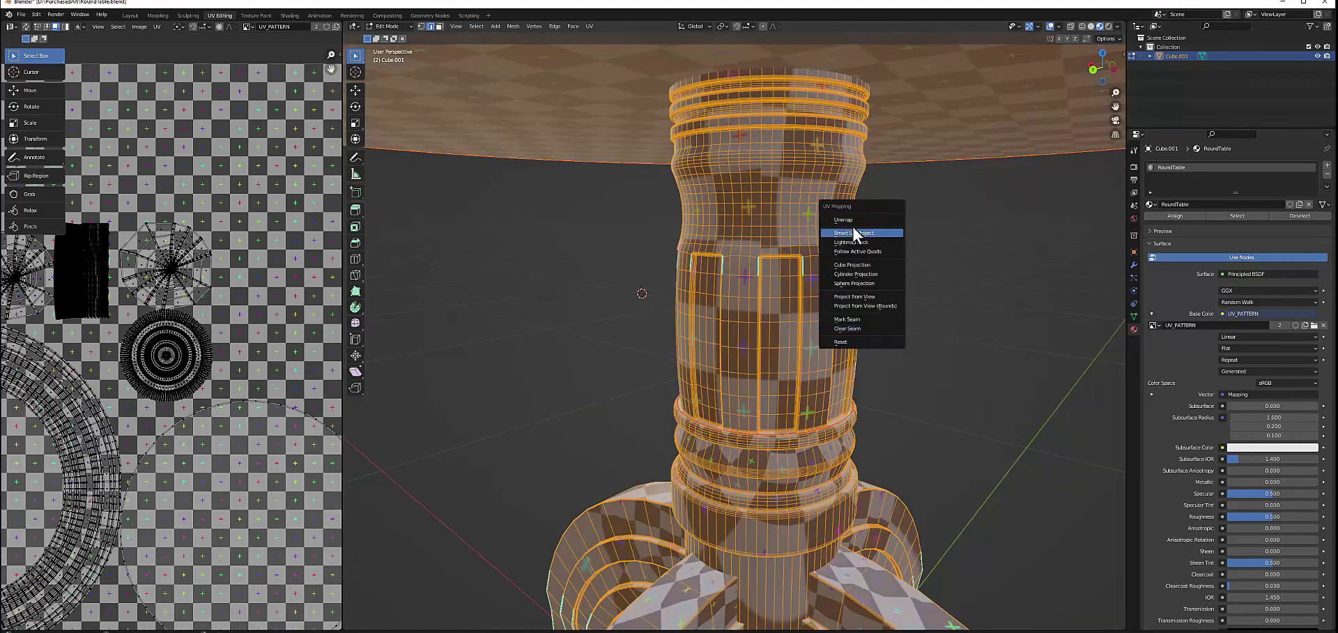
{"action": "left_click", "coordinate": [938, 300]}
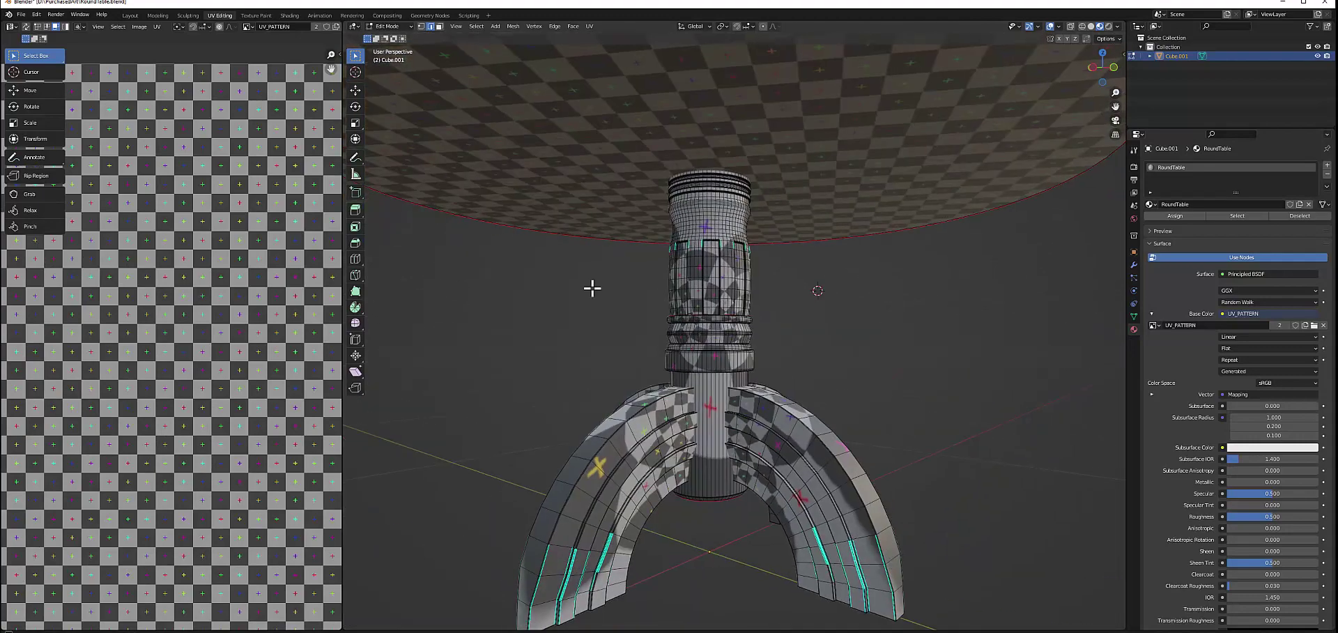
{"action": "scroll", "coordinate": [620, 446], "scroll_direction": "up", "scroll_amount": 2}
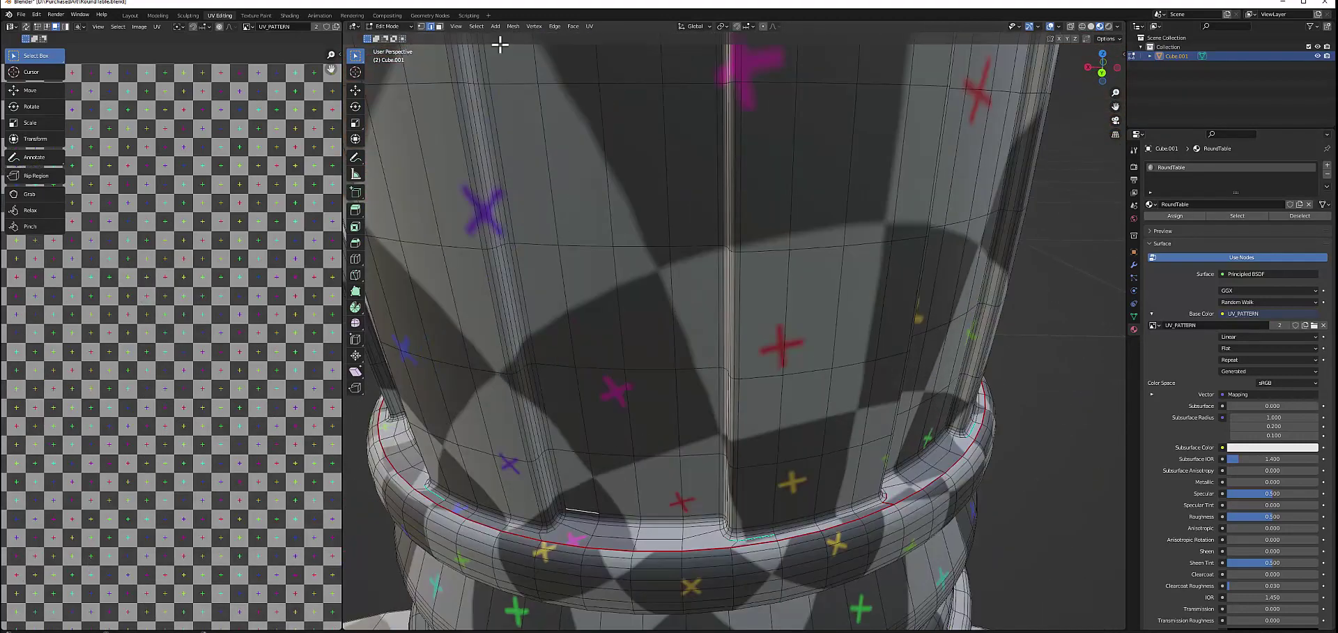
{"action": "scroll", "coordinate": [633, 359], "scroll_direction": "down", "scroll_amount": 1}
{"action": "scroll", "coordinate": [768, 275], "scroll_direction": "up", "scroll_amount": 2}
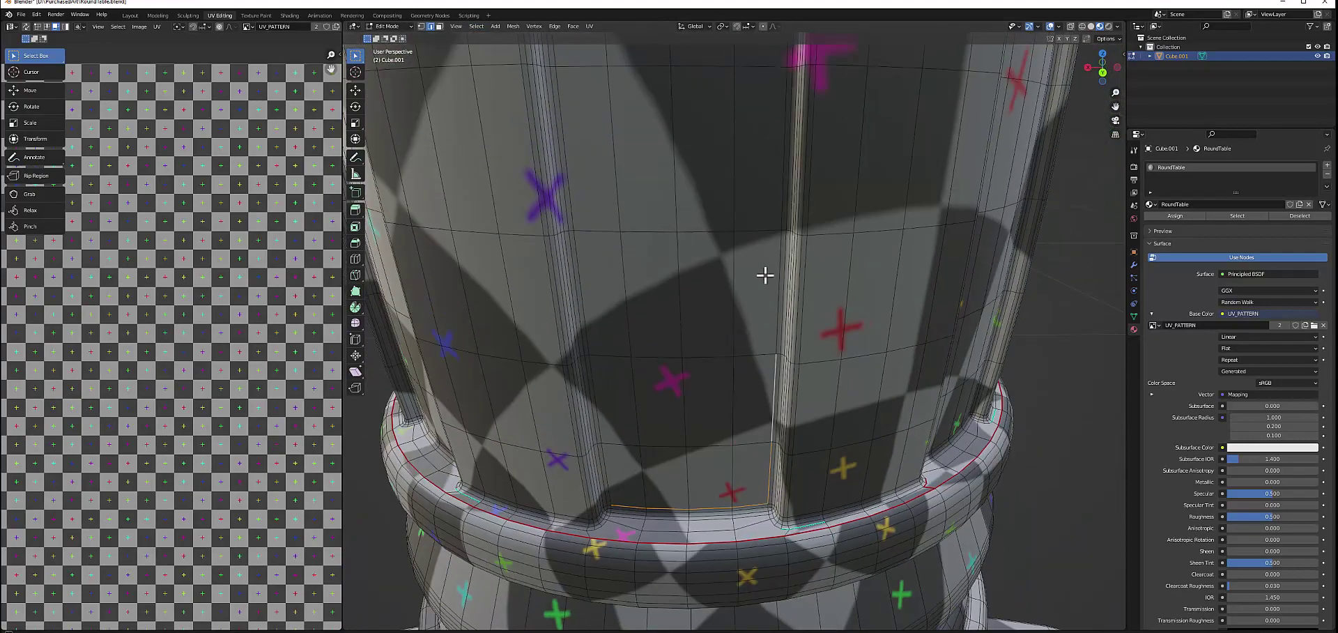
{"action": "scroll", "coordinate": [812, 478], "scroll_direction": "up", "scroll_amount": 1}
{"action": "scroll", "coordinate": [949, 581], "scroll_direction": "up", "scroll_amount": 3}
Orbit and zoom out to view the column together with its base.
{"action": "middle_click_drag", "start_coordinate": [949, 581], "coordinate": [888, 370]}
{"action": "scroll", "coordinate": [738, 314], "scroll_direction": "down", "scroll_amount": 2}
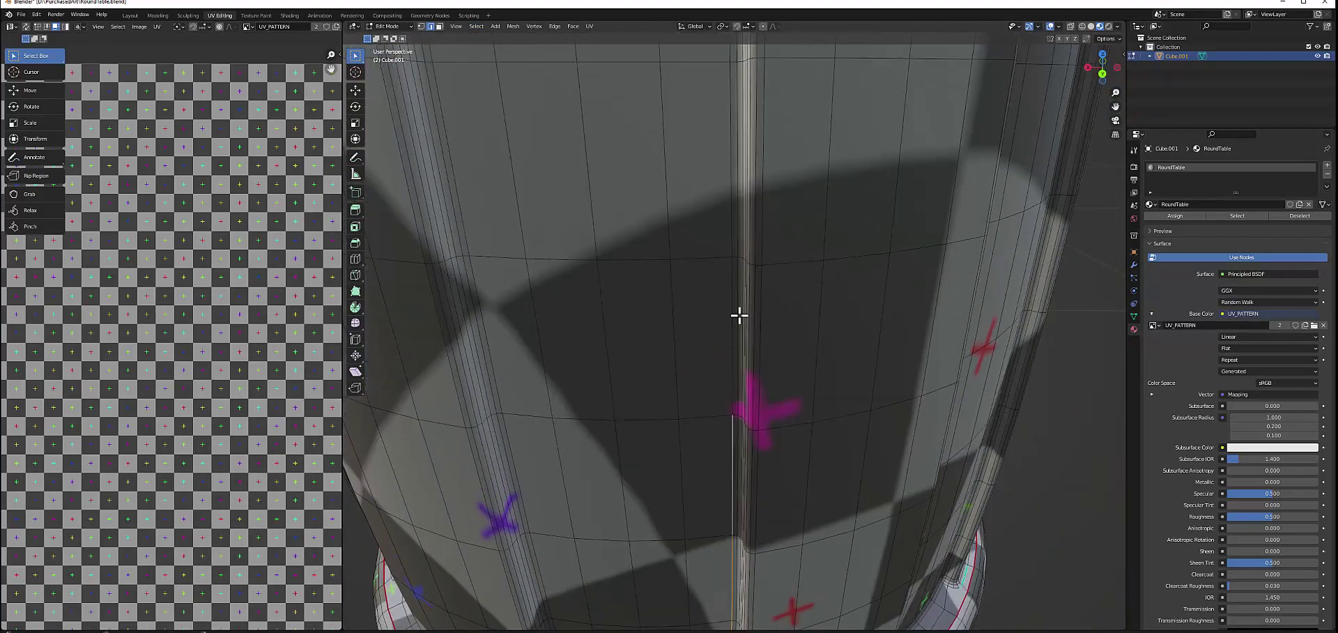
{"action": "scroll", "coordinate": [743, 197], "scroll_direction": "down", "scroll_amount": 2}
{"action": "middle_click_drag", "start_coordinate": [744, 197], "coordinate": [610, 285]}
{"action": "scroll", "coordinate": [699, 197], "scroll_direction": "down", "scroll_amount": 3}
{"action": "middle_click_drag", "start_coordinate": [699, 197], "coordinate": [681, 263]}
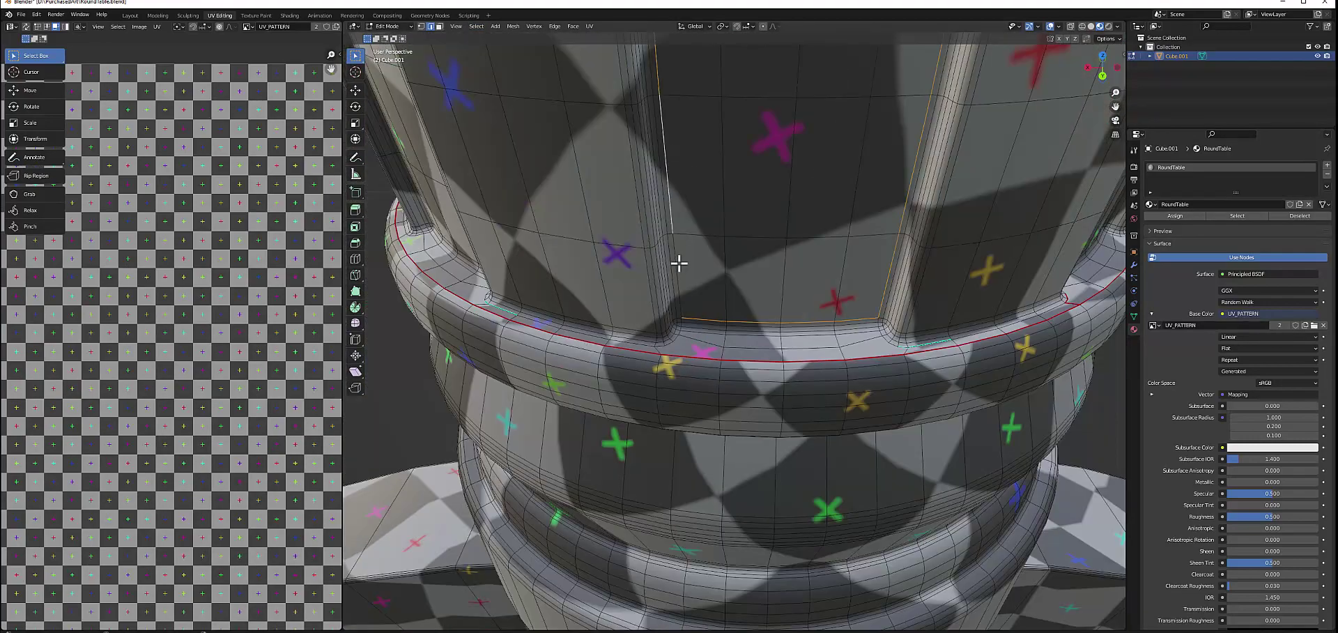
{"action": "scroll", "coordinate": [935, 221], "scroll_direction": "down", "scroll_amount": 3}
{"action": "middle_click_drag", "start_coordinate": [935, 221], "coordinate": [807, 276]}
Cancel an accidental select-all and clear the seam along the column's lower ring.
{"action": "key", "text": "a"}
{"action": "key", "text": "u"}
{"action": "key", "text": "Escape"}
{"action": "key", "text": "ctrl+z"}
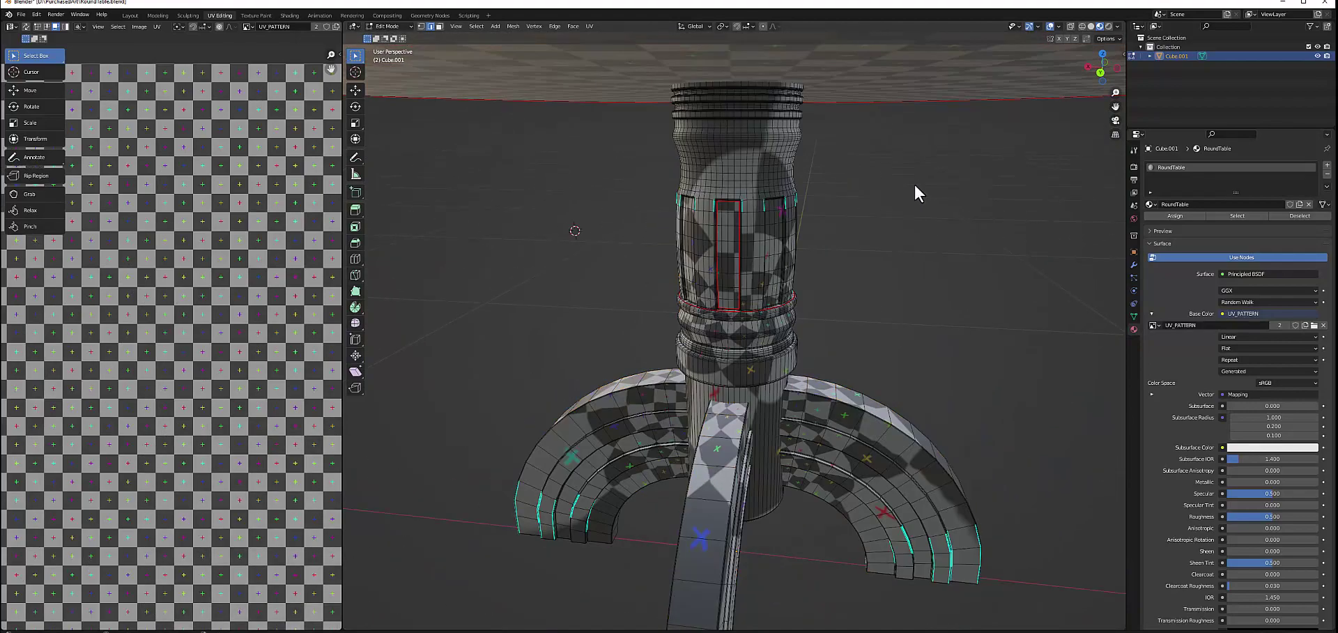
{"action": "middle_click_drag", "start_coordinate": [914, 182], "coordinate": [822, 218]}
{"action": "scroll", "coordinate": [715, 512], "scroll_direction": "up", "scroll_amount": 4}
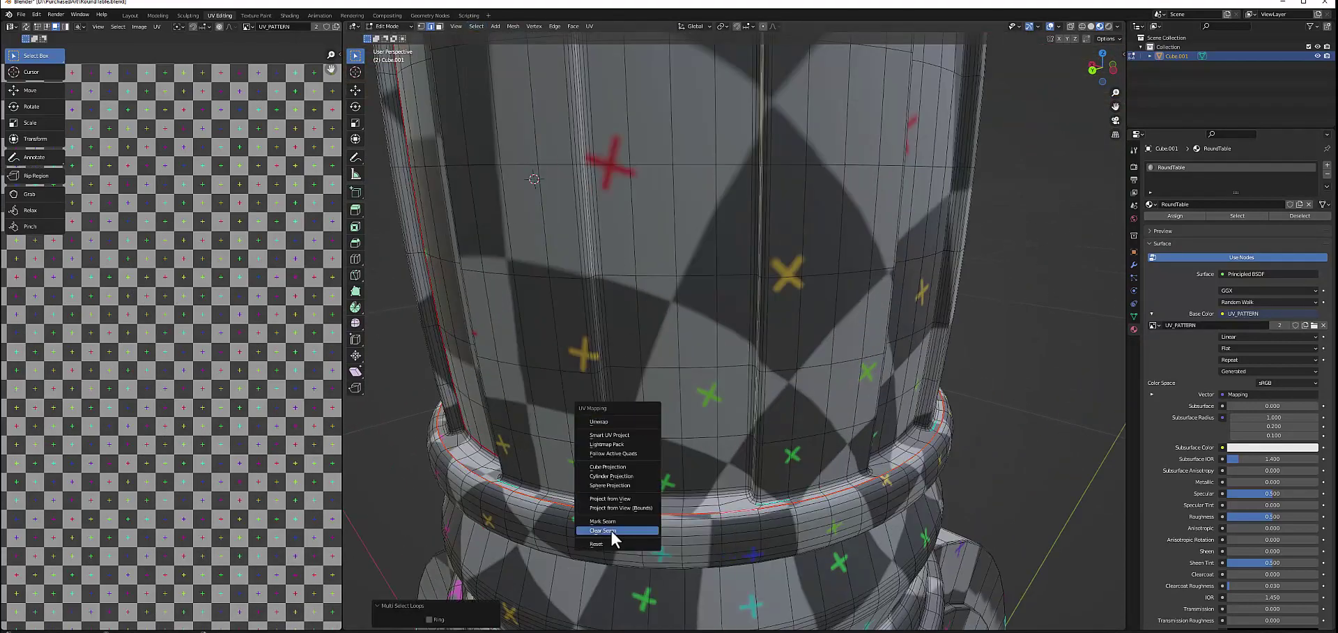
{"action": "left_click", "coordinate": [613, 533]}
{"action": "scroll", "coordinate": [559, 589], "scroll_direction": "up", "scroll_amount": 2}
{"action": "scroll", "coordinate": [609, 586], "scroll_direction": "down", "scroll_amount": 4}
Select the whole mesh for re-unwrapping via the UV menu, then deselect and zoom in.
{"action": "key", "text": "a"}
{"action": "key", "text": "u"}
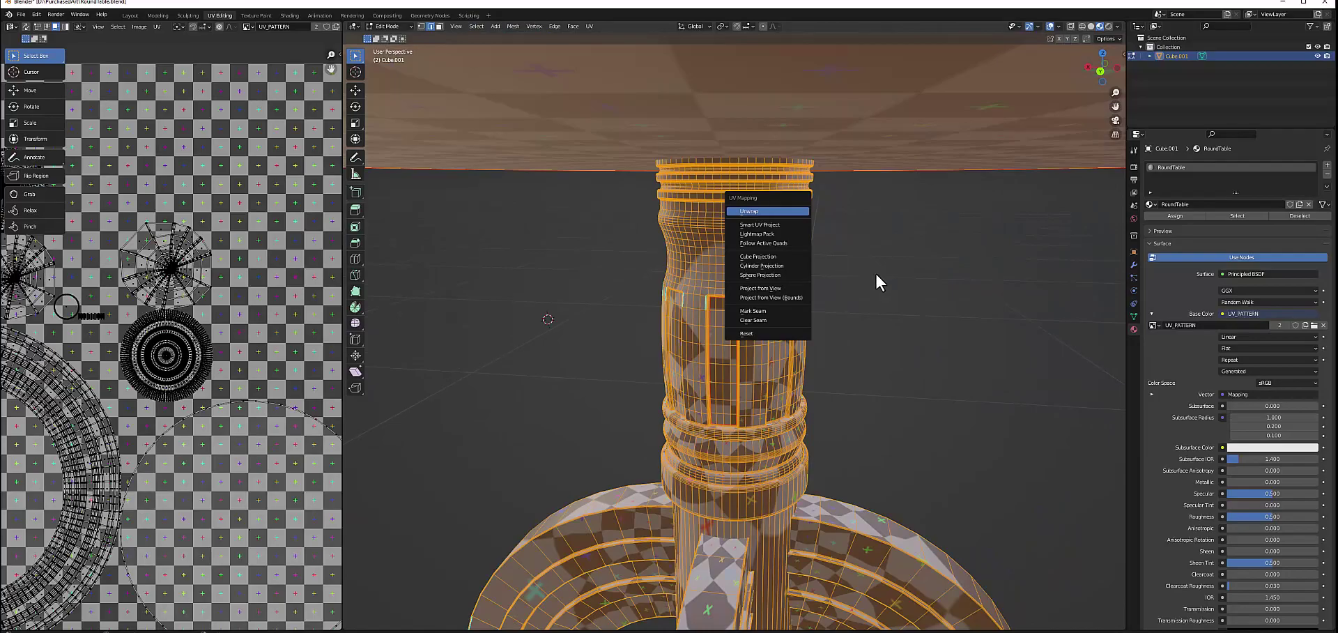
{"action": "key", "text": "Escape"}
{"action": "key", "text": "ctrl+z"}
{"action": "scroll", "coordinate": [881, 439], "scroll_direction": "up", "scroll_amount": 2}
{"action": "scroll", "coordinate": [964, 333], "scroll_direction": "up", "scroll_amount": 2}
{"action": "scroll", "coordinate": [963, 334], "scroll_direction": "up", "scroll_amount": 2}
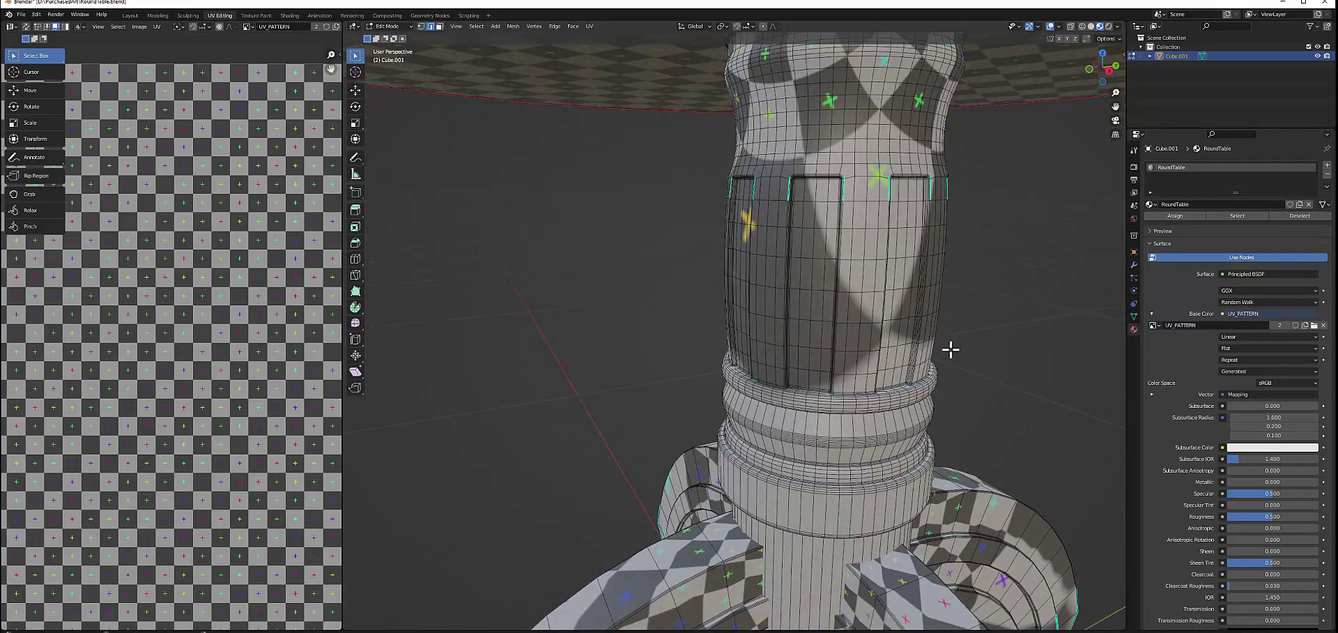
Clear the selection and box-select the faces of the column's recessed panel.
{"action": "scroll", "coordinate": [951, 349], "scroll_direction": "down", "scroll_amount": 3}
{"action": "scroll", "coordinate": [884, 405], "scroll_direction": "up", "scroll_amount": 3}
{"action": "key", "text": "alt+a"}
{"action": "scroll", "coordinate": [699, 319], "scroll_direction": "up", "scroll_amount": 3}
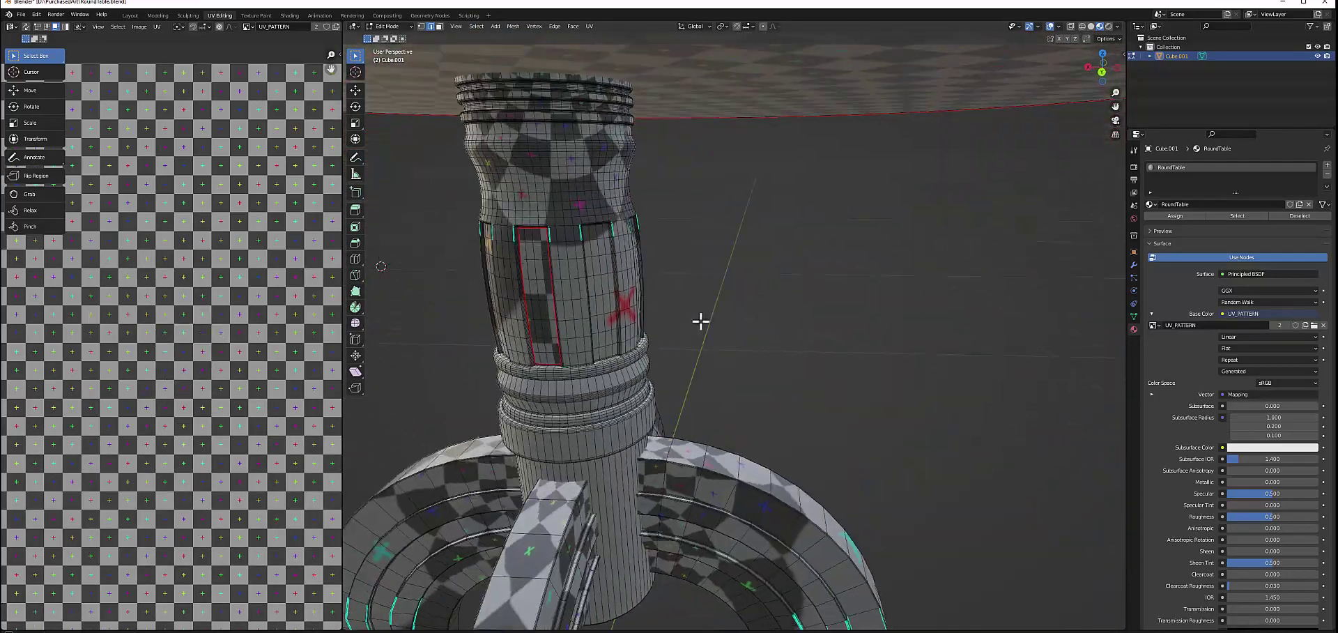
{"action": "scroll", "coordinate": [624, 343], "scroll_direction": "up", "scroll_amount": 2}
{"action": "scroll", "coordinate": [535, 331], "scroll_direction": "up", "scroll_amount": 2}
{"action": "scroll", "coordinate": [535, 331], "scroll_direction": "down", "scroll_amount": 3}
{"action": "left_click_drag", "start_coordinate": [609, 126], "coordinate": [653, 344]}
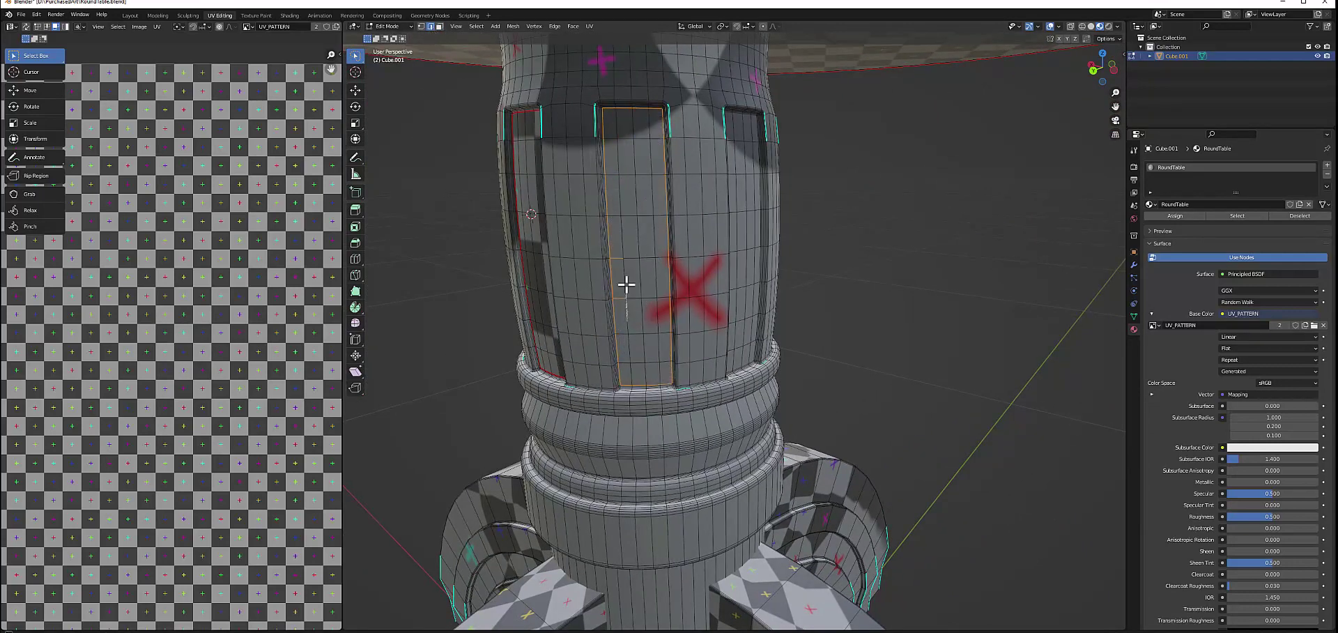
Extend to the linked panel faces and unwrap the mesh with the new panel seams.
{"action": "middle_click_drag", "start_coordinate": [811, 284], "coordinate": [741, 305]}
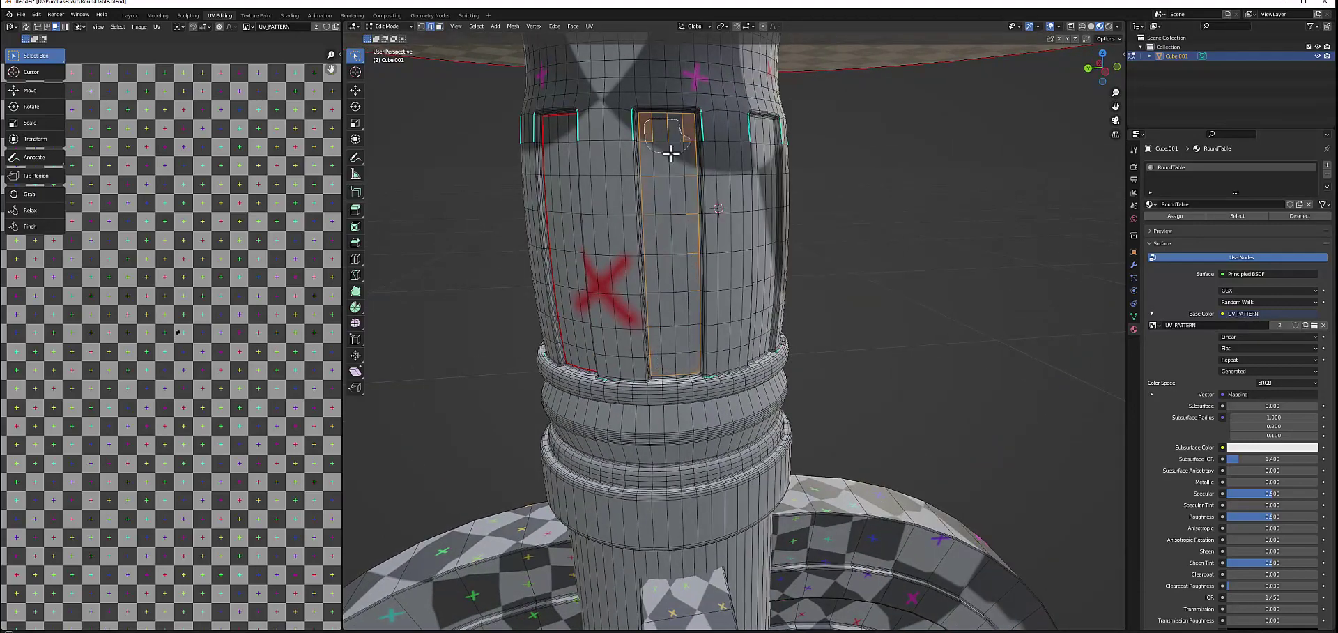
{"action": "middle_click_drag", "start_coordinate": [786, 256], "coordinate": [680, 350]}
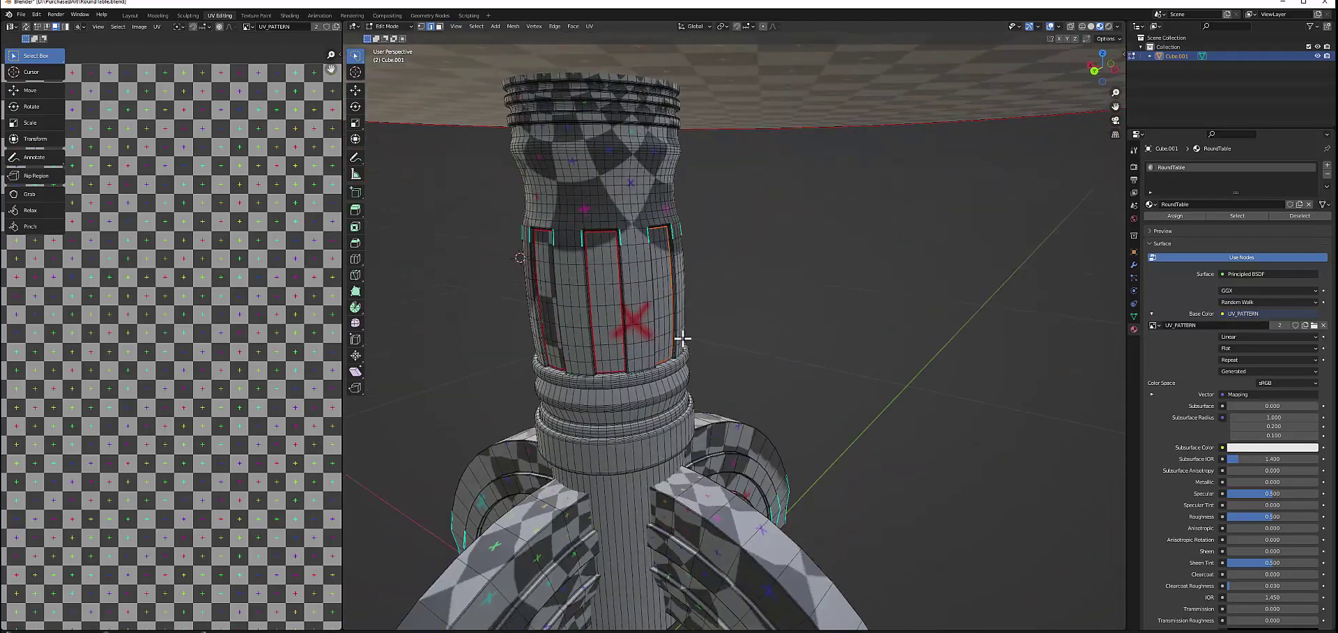
{"action": "scroll", "coordinate": [690, 338], "scroll_direction": "up", "scroll_amount": 5}
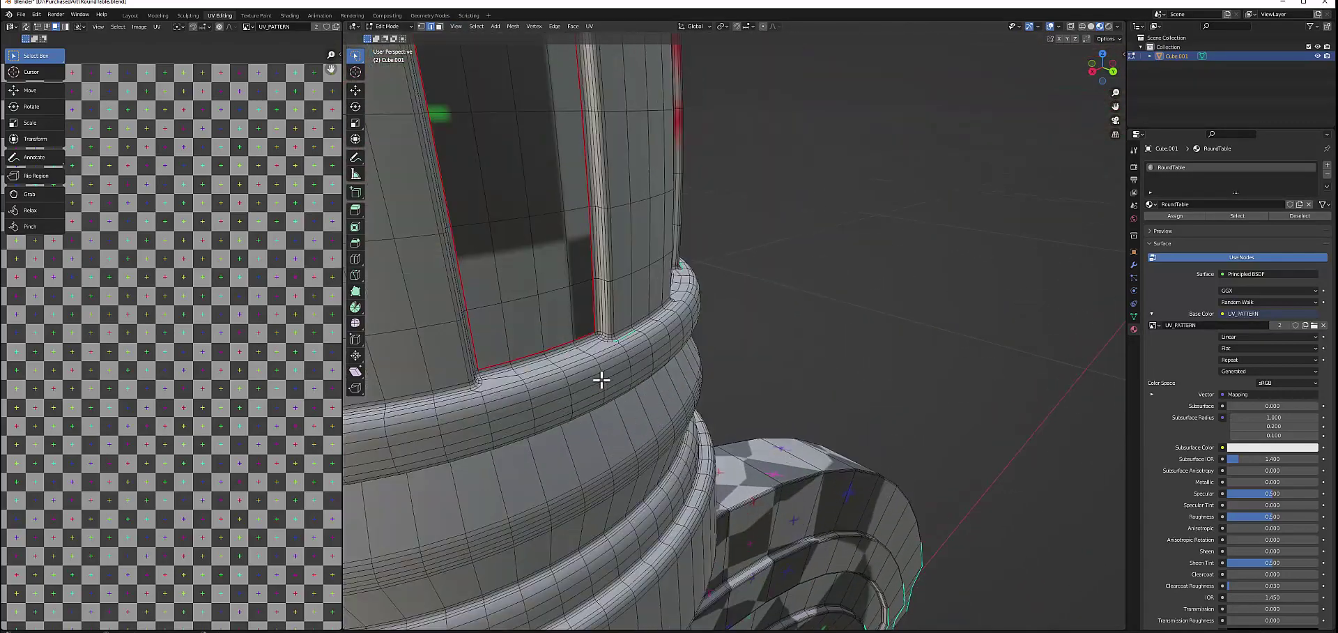
{"action": "scroll", "coordinate": [600, 379], "scroll_direction": "up", "scroll_amount": 3}
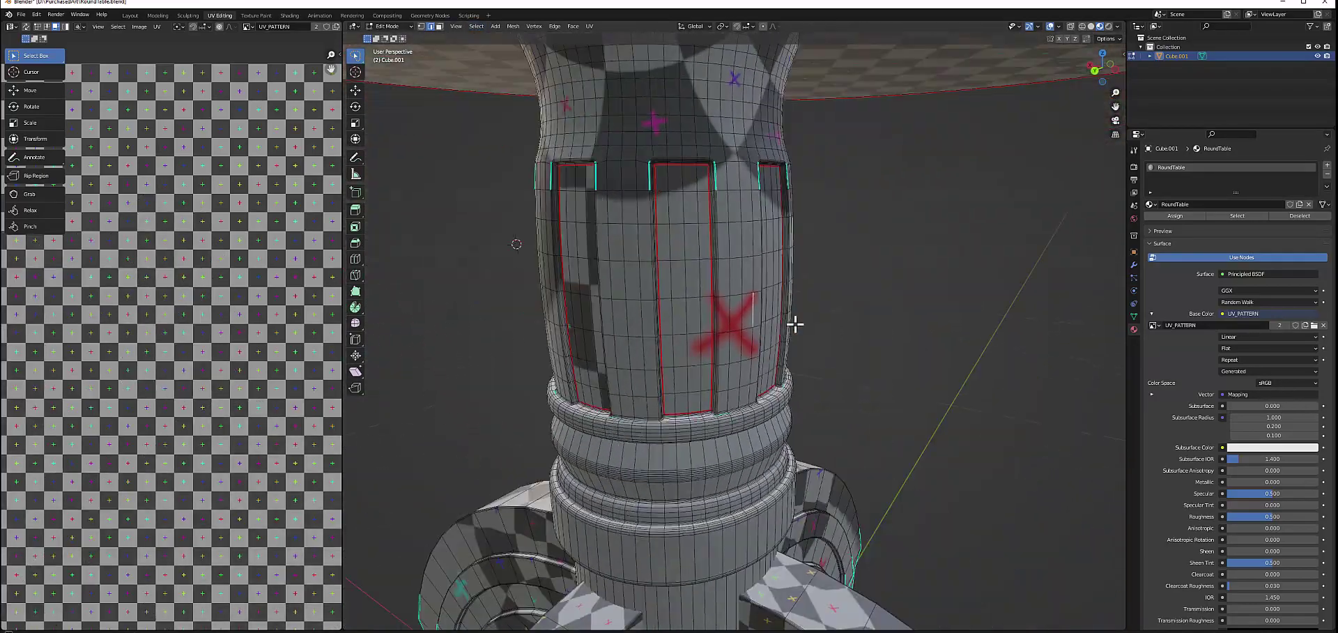
{"action": "scroll", "coordinate": [794, 324], "scroll_direction": "down", "scroll_amount": 4}
{"action": "left_click", "coordinate": [476, 25]}
{"action": "middle_click_drag", "start_coordinate": [676, 220], "coordinate": [754, 342]}
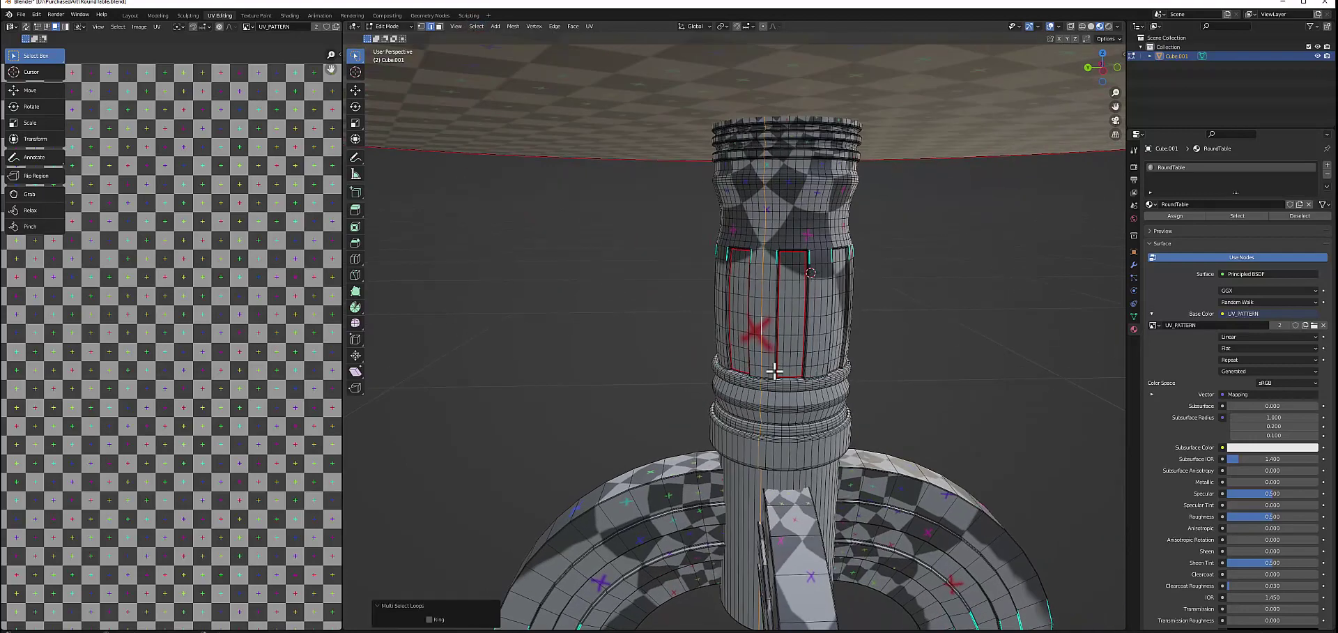
{"action": "left_click", "coordinate": [673, 312]}
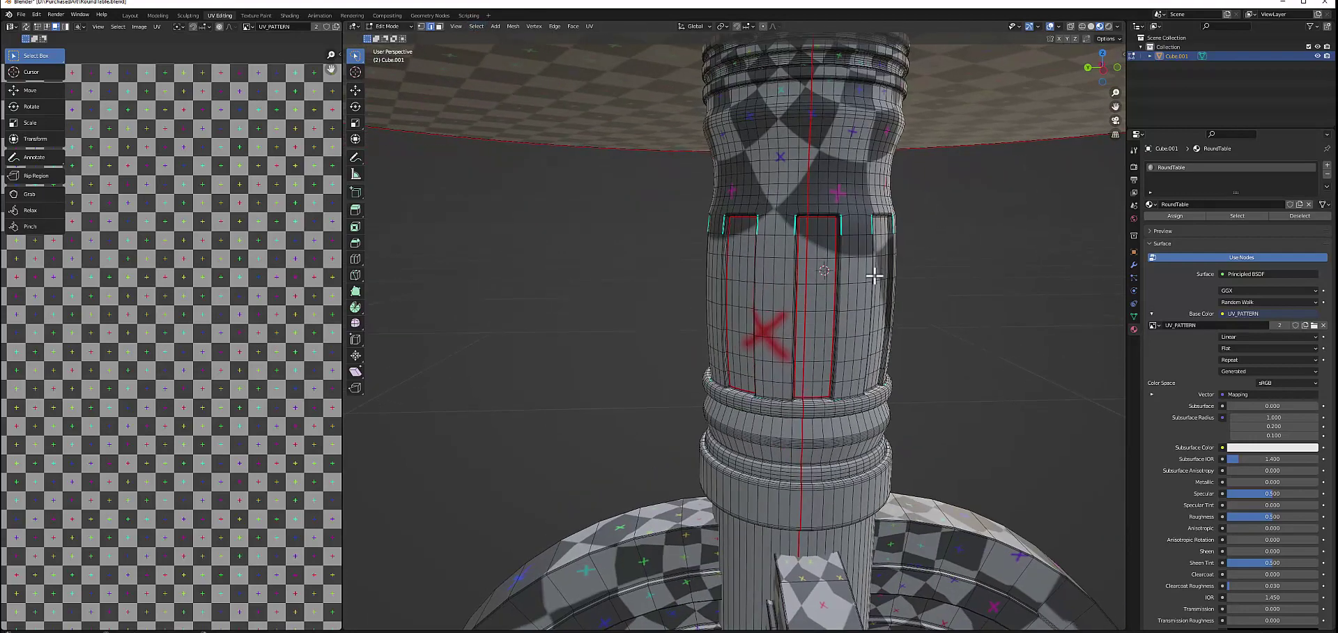
{"action": "scroll", "coordinate": [795, 314], "scroll_direction": "up", "scroll_amount": 2}
Reset the UVs of the selected faces, then clear the selection.
{"action": "key", "text": "a"}
{"action": "key", "text": "u"}
{"action": "left_click", "coordinate": [767, 221]}
{"action": "key", "text": "alt+a"}
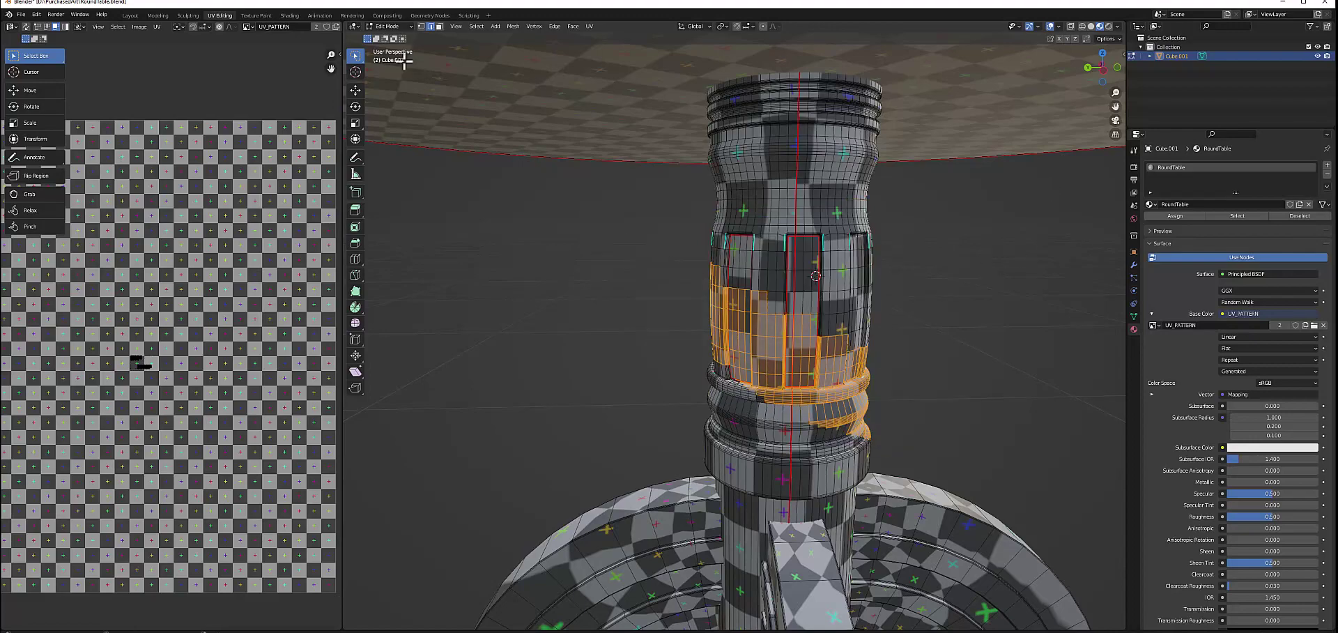
{"action": "scroll", "coordinate": [1052, 307], "scroll_direction": "up", "scroll_amount": 2}
{"action": "key", "text": "alt+a"}
Box-select faces on the column's middle band and extend to the whole linked ring.
{"action": "left_click_drag", "start_coordinate": [824, 222], "coordinate": [945, 353]}
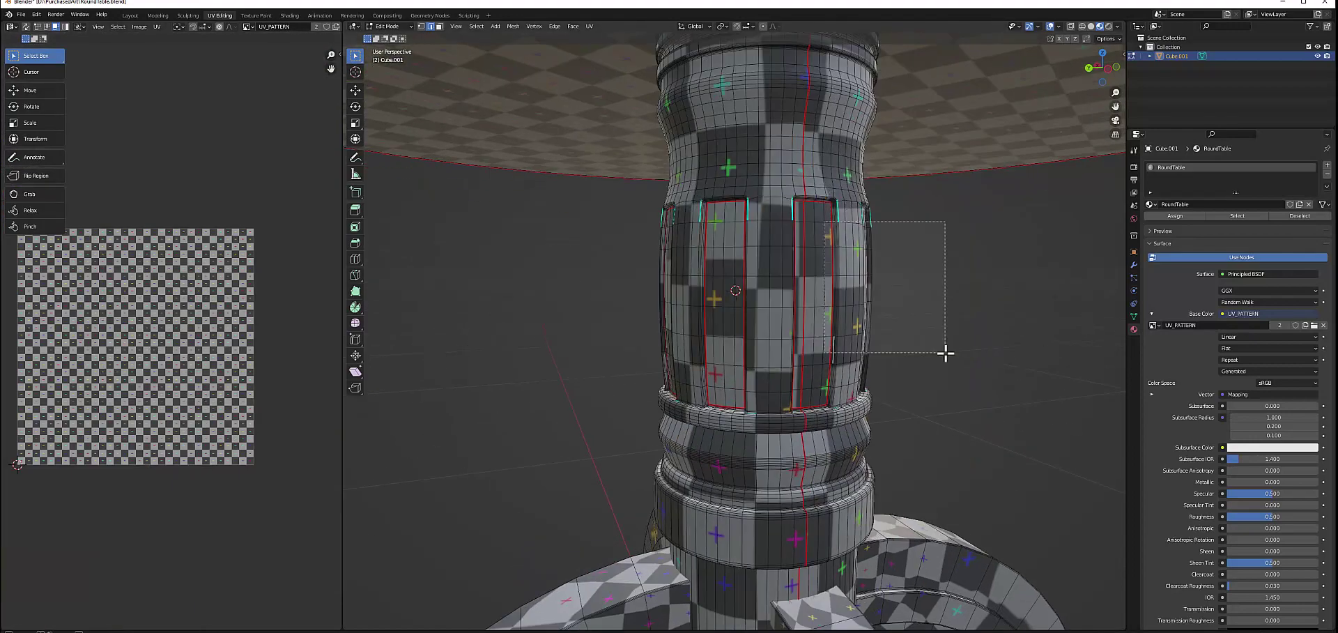
{"action": "key", "text": "ctrl+l"}
{"action": "middle_click_drag", "start_coordinate": [965, 418], "coordinate": [562, 203]}
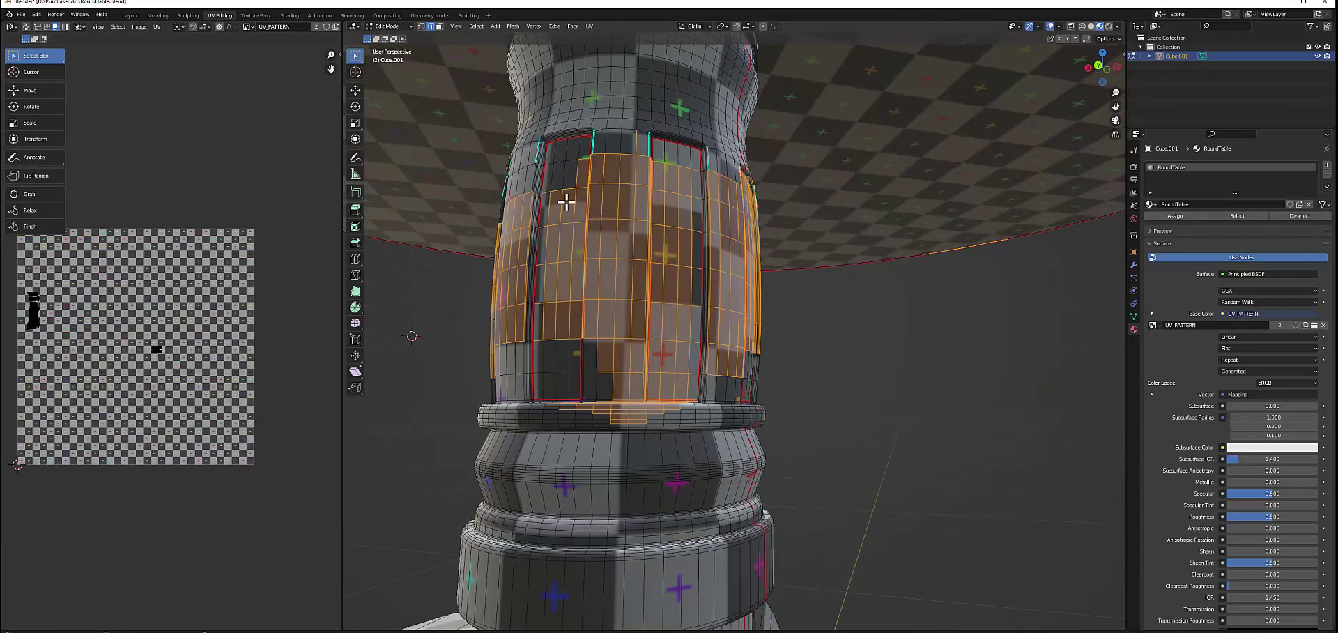
{"action": "scroll", "coordinate": [153, 381], "scroll_direction": "up", "scroll_amount": 2}
{"action": "scroll", "coordinate": [153, 381], "scroll_direction": "down", "scroll_amount": 2}
{"action": "scroll", "coordinate": [253, 410], "scroll_direction": "up", "scroll_amount": 3}
{"action": "scroll", "coordinate": [151, 257], "scroll_direction": "down", "scroll_amount": 2}
{"action": "scroll", "coordinate": [259, 403], "scroll_direction": "down", "scroll_amount": 1}
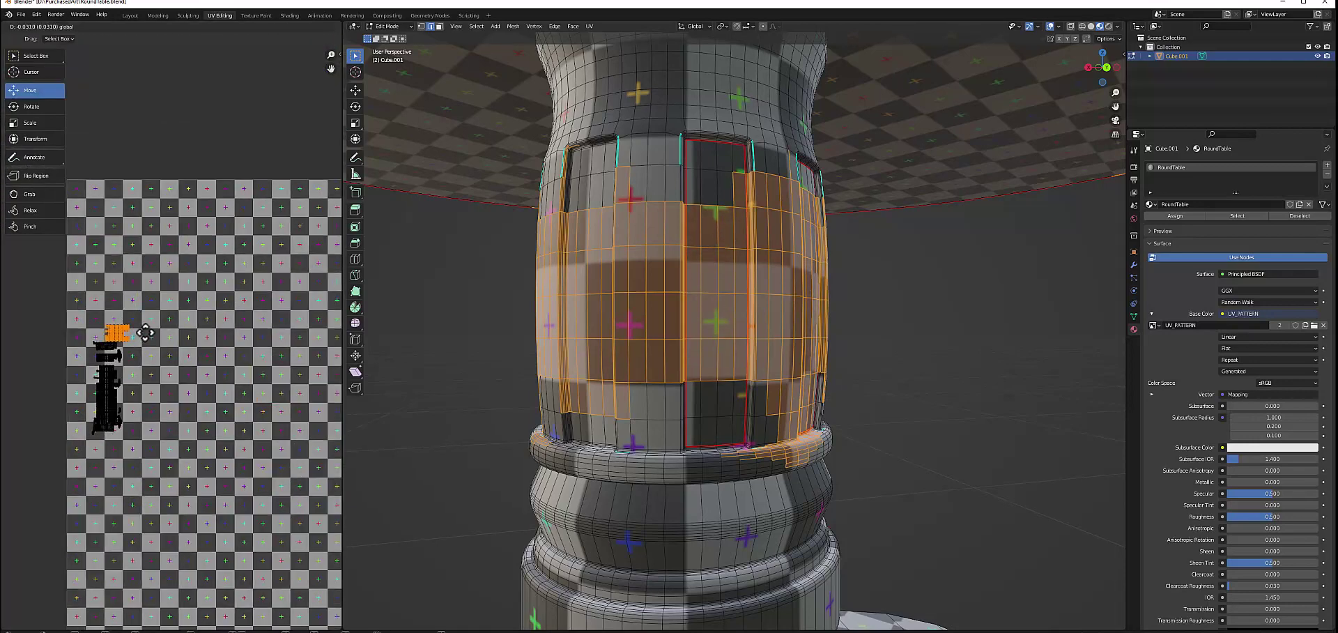
Nudge the selected UV island slightly right in the UV editor, then deselect.
{"action": "middle_click_drag", "start_coordinate": [697, 348], "coordinate": [648, 403]}
{"action": "left_click_drag", "start_coordinate": [118, 331], "coordinate": [134, 331]}
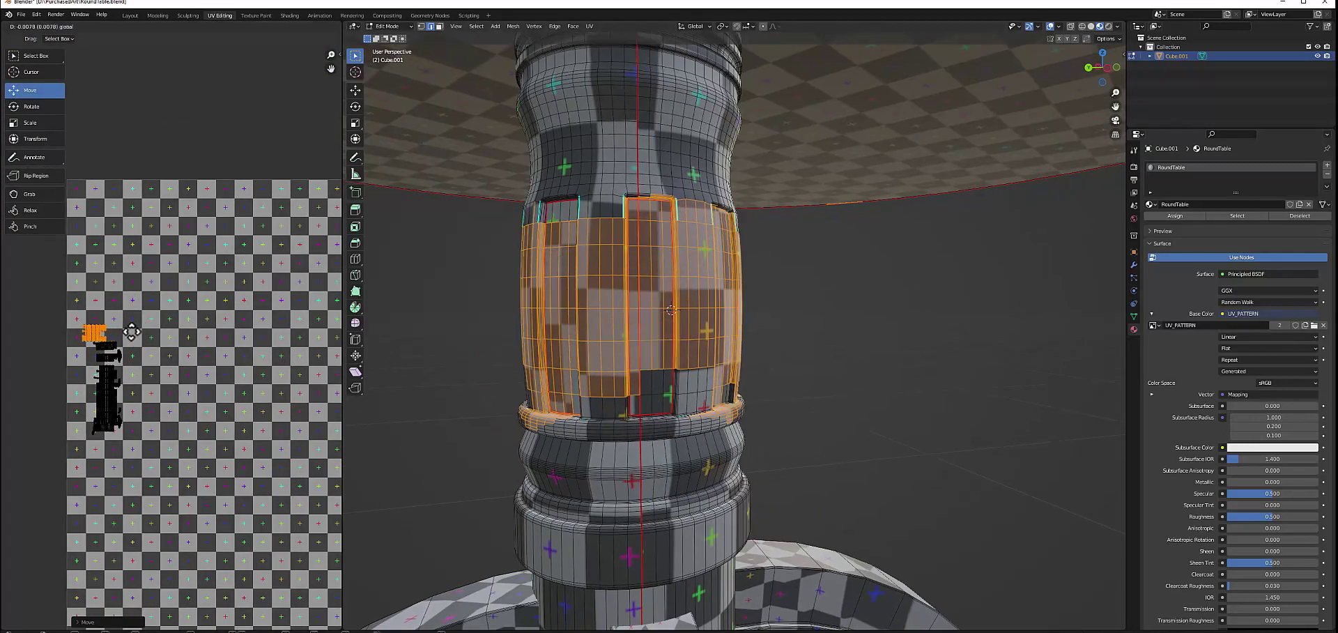
{"action": "key", "text": "alt+a"}
{"action": "scroll", "coordinate": [619, 349], "scroll_direction": "up", "scroll_amount": 3}
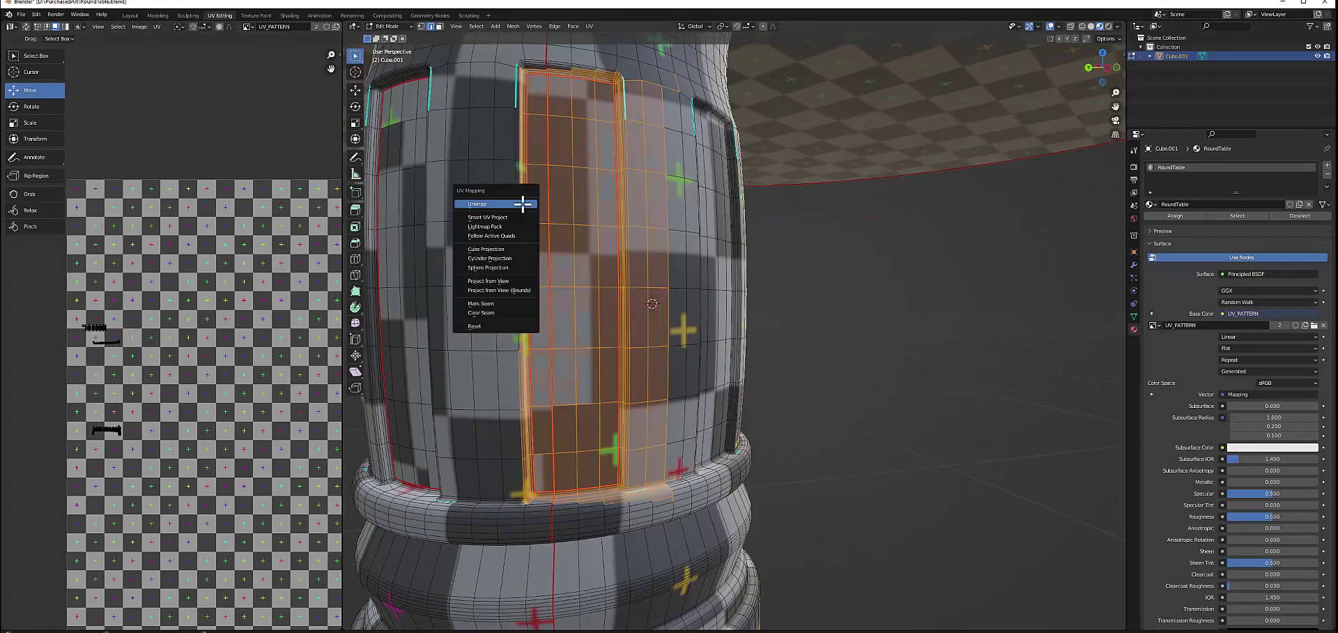
Select the column's edge loops and the seam-bounded strip of faces.
{"action": "left_click", "coordinate": [470, 26]}
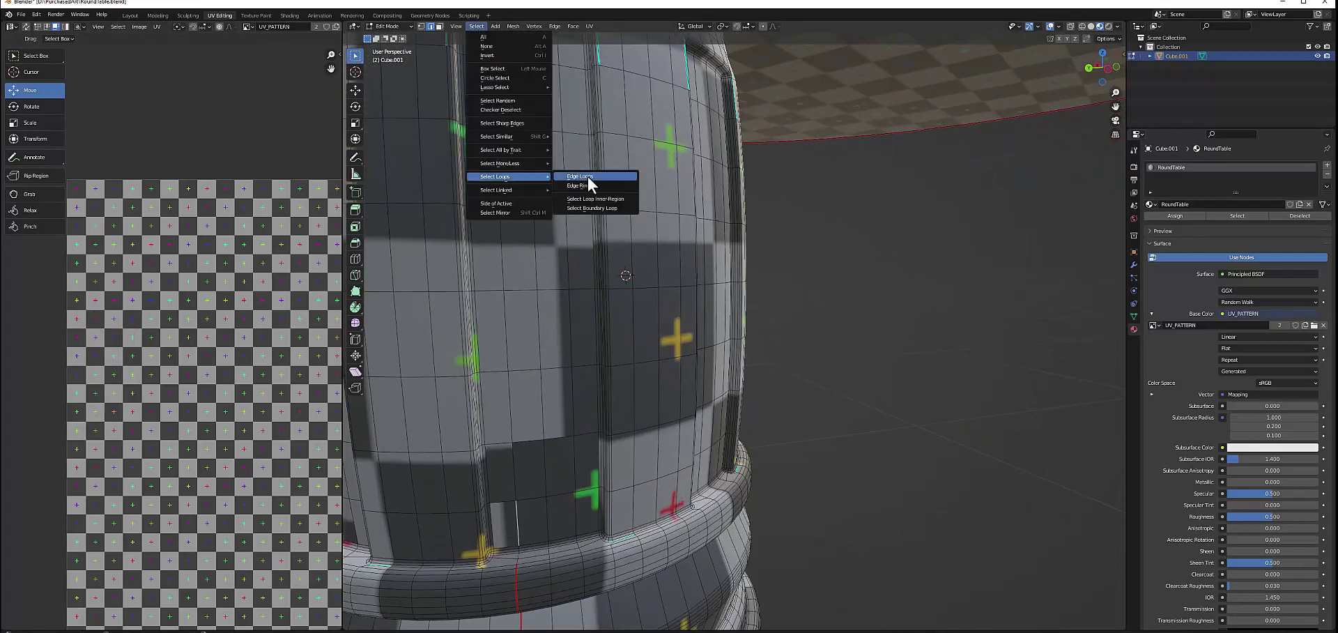
{"action": "key", "text": "Escape"}
{"action": "scroll", "coordinate": [602, 278], "scroll_direction": "down", "scroll_amount": 3}
{"action": "left_click", "coordinate": [603, 279], "text": "alt"}
{"action": "key", "text": "alt+a"}
{"action": "scroll", "coordinate": [602, 171], "scroll_direction": "up", "scroll_amount": 3}
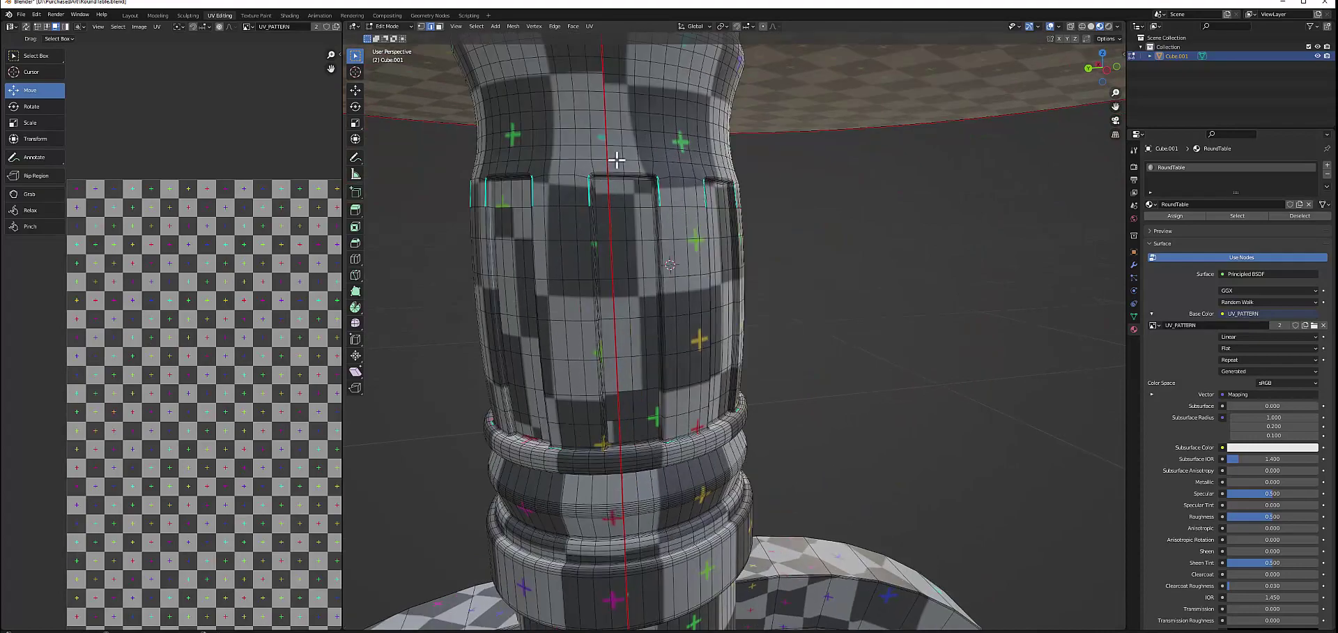
{"action": "key", "text": "l"}
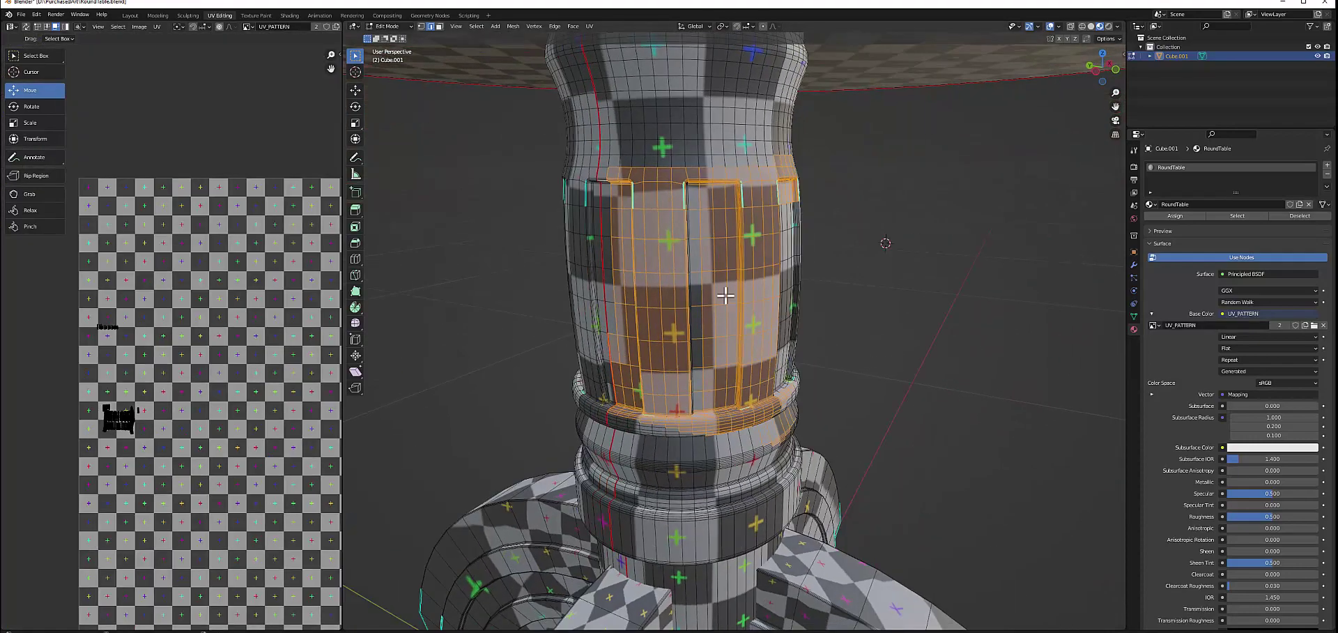
Mark the selected edges as a seam and unwrap the whole mesh.
{"action": "key", "text": "a"}
{"action": "key", "text": "u"}
{"action": "left_click", "coordinate": [825, 251]}
{"action": "key", "text": "u"}
{"action": "left_click", "coordinate": [709, 153]}
{"action": "key", "text": "alt+a"}
{"action": "scroll", "coordinate": [438, 219], "scroll_direction": "up", "scroll_amount": 2}
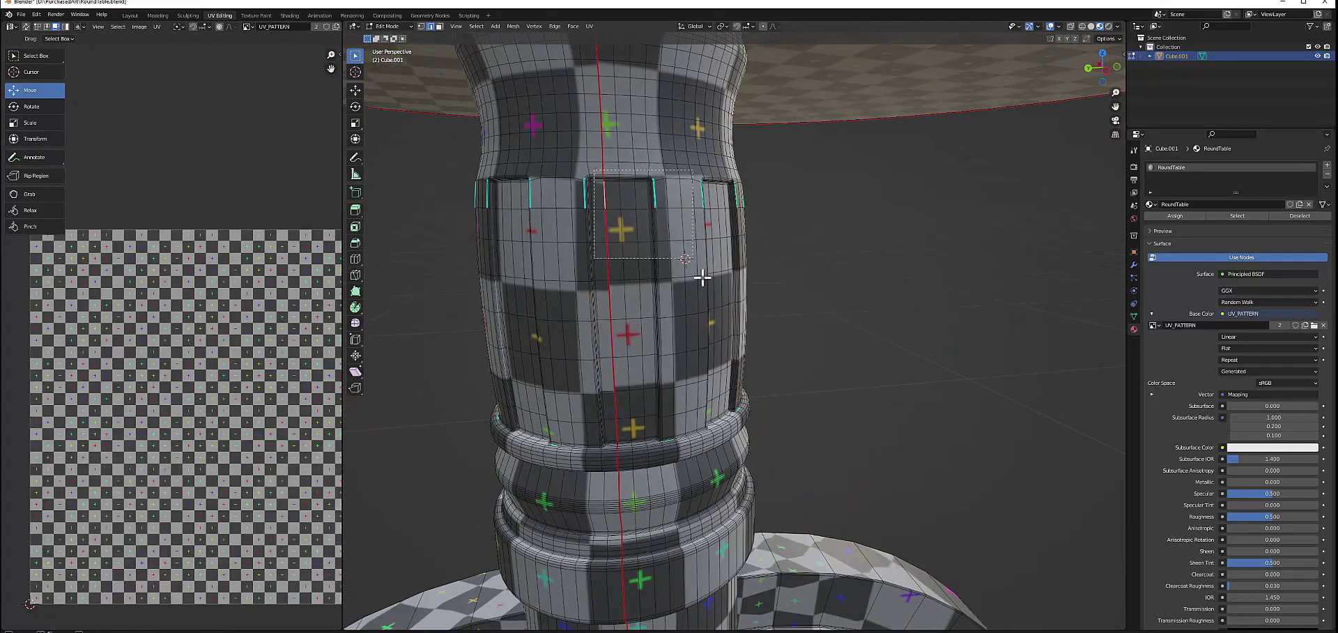
Select the entire table mesh and unwrap it again, then deselect.
{"action": "middle_click_drag", "start_coordinate": [635, 211], "coordinate": [534, 126]}
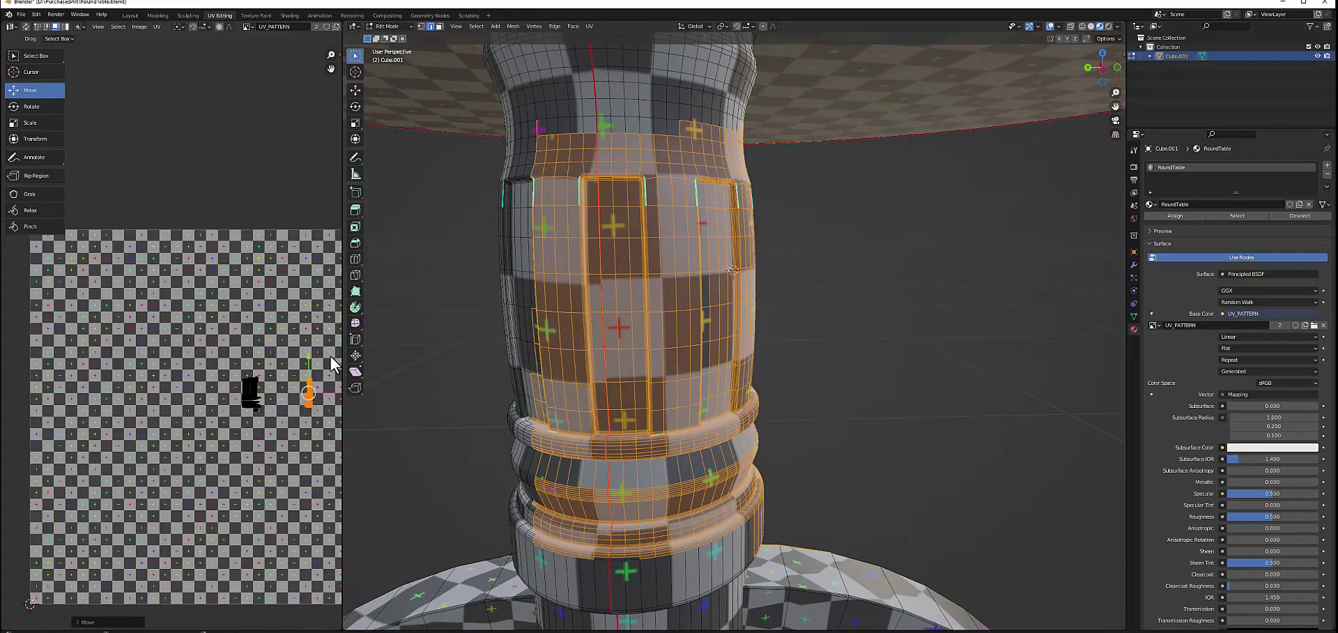
{"action": "key", "text": "u"}
{"action": "key", "text": "a"}
{"action": "key", "text": "u"}
{"action": "left_click", "coordinate": [793, 328]}
{"action": "key", "text": "alt+a"}
Orbit and zoom around the column from below to inspect the base legs.
{"action": "mouse_move", "coordinate": [767, 385]}
{"action": "middle_mouse_down"}
{"action": "mouse_move", "coordinate": [676, 317]}
{"action": "mouse_move", "coordinate": [583, 320]}
{"action": "middle_mouse_up"}
{"action": "scroll", "coordinate": [890, 457], "scroll_direction": "down", "scroll_amount": 2}
{"action": "middle_click_drag", "start_coordinate": [890, 457], "coordinate": [872, 487]}
{"action": "scroll", "coordinate": [647, 509], "scroll_direction": "up", "scroll_amount": 3}
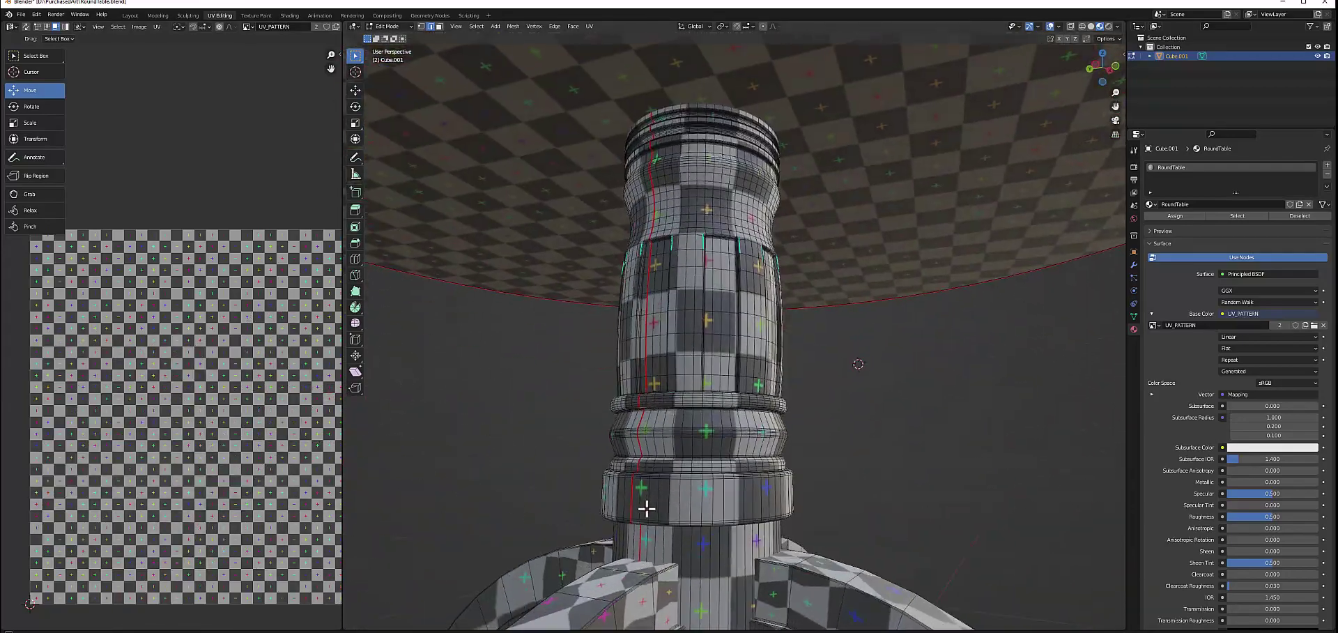
{"action": "scroll", "coordinate": [646, 508], "scroll_direction": "down", "scroll_amount": 4}
{"action": "mouse_move", "coordinate": [741, 531]}
{"action": "middle_mouse_down"}
{"action": "mouse_move", "coordinate": [695, 531]}
{"action": "mouse_move", "coordinate": [754, 422]}
{"action": "mouse_move", "coordinate": [839, 441]}
{"action": "middle_mouse_up"}
{"action": "scroll", "coordinate": [706, 497], "scroll_direction": "up", "scroll_amount": 3}
Select the full edge loops along one arched table leg.
{"action": "scroll", "coordinate": [681, 418], "scroll_direction": "down", "scroll_amount": 3}
{"action": "right_click", "coordinate": [681, 493]}
{"action": "left_click", "coordinate": [680, 492]}
{"action": "scroll", "coordinate": [792, 360], "scroll_direction": "up", "scroll_amount": 4}
{"action": "middle_click_drag", "start_coordinate": [792, 360], "coordinate": [801, 352]}
{"action": "scroll", "coordinate": [800, 353], "scroll_direction": "up", "scroll_amount": 3}
{"action": "left_click", "coordinate": [476, 25]}
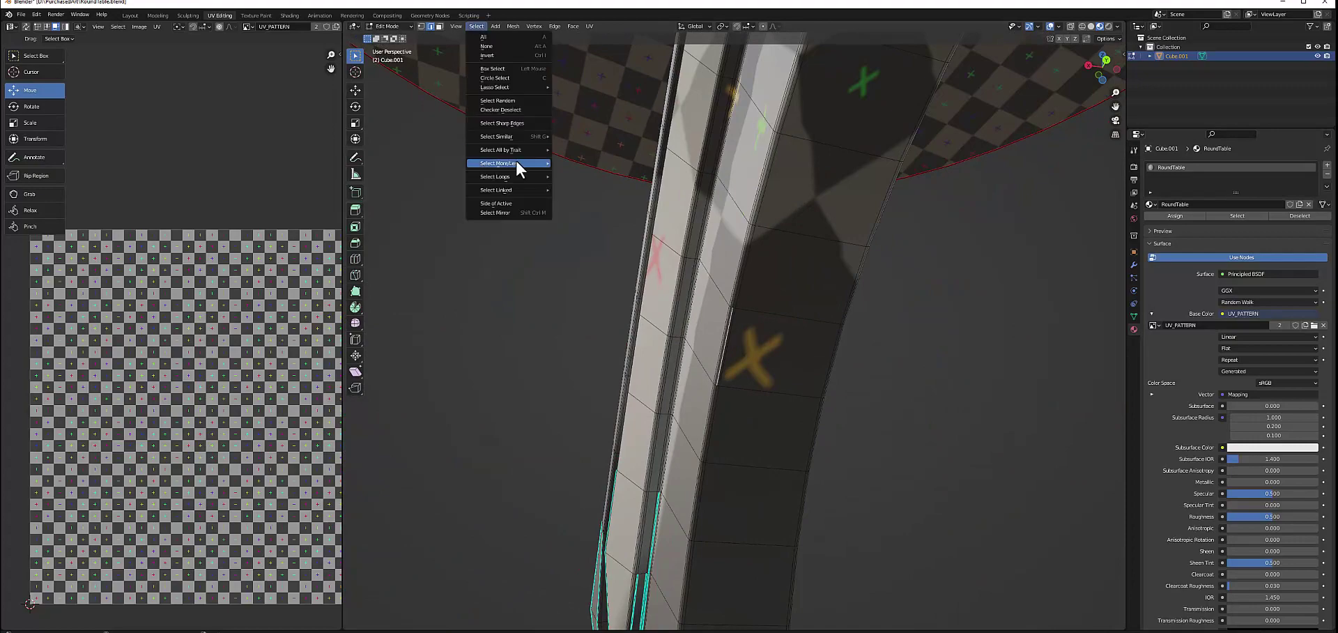
{"action": "left_click", "coordinate": [518, 160]}
Mark the leg's bottom edge as a seam.
{"action": "scroll", "coordinate": [727, 419], "scroll_direction": "up", "scroll_amount": 3}
{"action": "scroll", "coordinate": [866, 415], "scroll_direction": "down", "scroll_amount": 5}
{"action": "mouse_move", "coordinate": [866, 414]}
{"action": "middle_mouse_down"}
{"action": "mouse_move", "coordinate": [618, 513]}
{"action": "mouse_move", "coordinate": [795, 576]}
{"action": "middle_mouse_up"}
{"action": "scroll", "coordinate": [702, 481], "scroll_direction": "up", "scroll_amount": 4}
{"action": "left_click", "coordinate": [643, 513]}
Select edges on the leg's inner surface and mark them as seams.
{"action": "left_click", "coordinate": [580, 177]}
{"action": "mouse_move", "coordinate": [580, 176]}
{"action": "middle_mouse_down"}
{"action": "mouse_move", "coordinate": [851, 403]}
{"action": "mouse_move", "coordinate": [705, 484]}
{"action": "mouse_move", "coordinate": [773, 606]}
{"action": "middle_mouse_up"}
{"action": "scroll", "coordinate": [628, 221], "scroll_direction": "up", "scroll_amount": 4}
{"action": "key", "text": "u"}
{"action": "left_click", "coordinate": [629, 220]}
Select the entire table mesh and unwrap it.
{"action": "scroll", "coordinate": [708, 391], "scroll_direction": "down", "scroll_amount": 3}
{"action": "middle_click_drag", "start_coordinate": [708, 390], "coordinate": [727, 425]}
{"action": "key", "text": "a"}
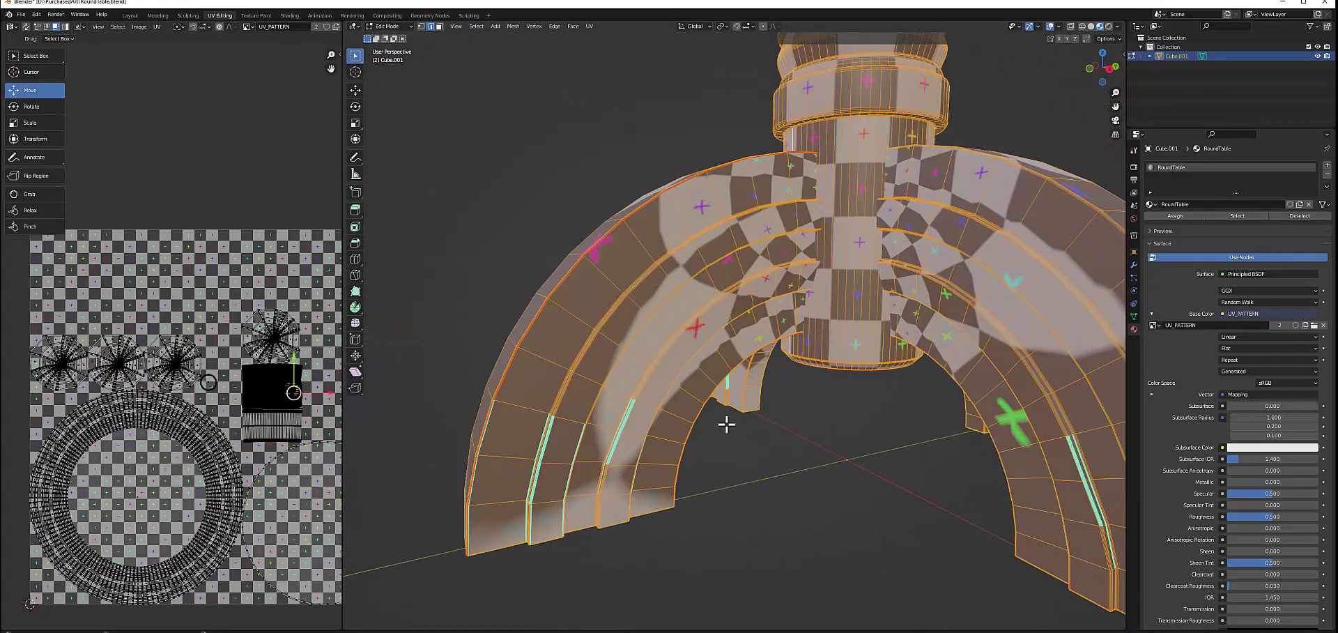
{"action": "left_click", "coordinate": [867, 462]}
Select the edge loop along another leg.
{"action": "scroll", "coordinate": [867, 462], "scroll_direction": "down", "scroll_amount": 2}
{"action": "mouse_move", "coordinate": [867, 462]}
{"action": "middle_mouse_down"}
{"action": "mouse_move", "coordinate": [934, 477]}
{"action": "mouse_move", "coordinate": [868, 465]}
{"action": "mouse_move", "coordinate": [783, 262]}
{"action": "middle_mouse_up"}
{"action": "scroll", "coordinate": [658, 463], "scroll_direction": "up", "scroll_amount": 3}
{"action": "scroll", "coordinate": [881, 275], "scroll_direction": "up", "scroll_amount": 5}
{"action": "mouse_move", "coordinate": [881, 274]}
{"action": "middle_mouse_down"}
{"action": "mouse_move", "coordinate": [825, 300]}
{"action": "mouse_move", "coordinate": [863, 248]}
{"action": "mouse_move", "coordinate": [722, 340]}
{"action": "middle_mouse_up"}
{"action": "scroll", "coordinate": [863, 248], "scroll_direction": "down", "scroll_amount": 4}
{"action": "scroll", "coordinate": [722, 340], "scroll_direction": "up", "scroll_amount": 5}
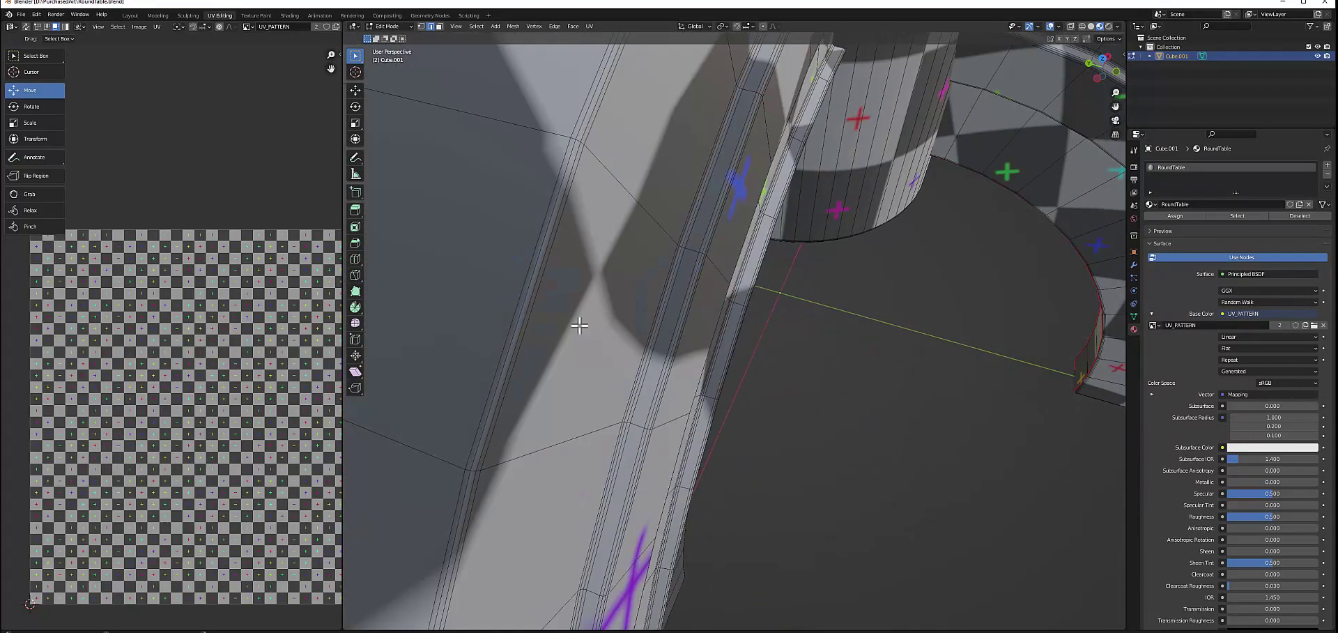
{"action": "middle_click_drag", "start_coordinate": [509, 384], "coordinate": [492, 209]}
{"action": "left_click", "coordinate": [477, 26]}
{"action": "left_click", "coordinate": [598, 177]}
Add more edge loops along the arched leg to the selection.
{"action": "left_click", "coordinate": [477, 26]}
{"action": "mouse_move", "coordinate": [524, 175]}
{"action": "middle_mouse_down"}
{"action": "mouse_move", "coordinate": [672, 239]}
{"action": "mouse_move", "coordinate": [449, 315]}
{"action": "middle_mouse_up"}
{"action": "left_click", "coordinate": [477, 26]}
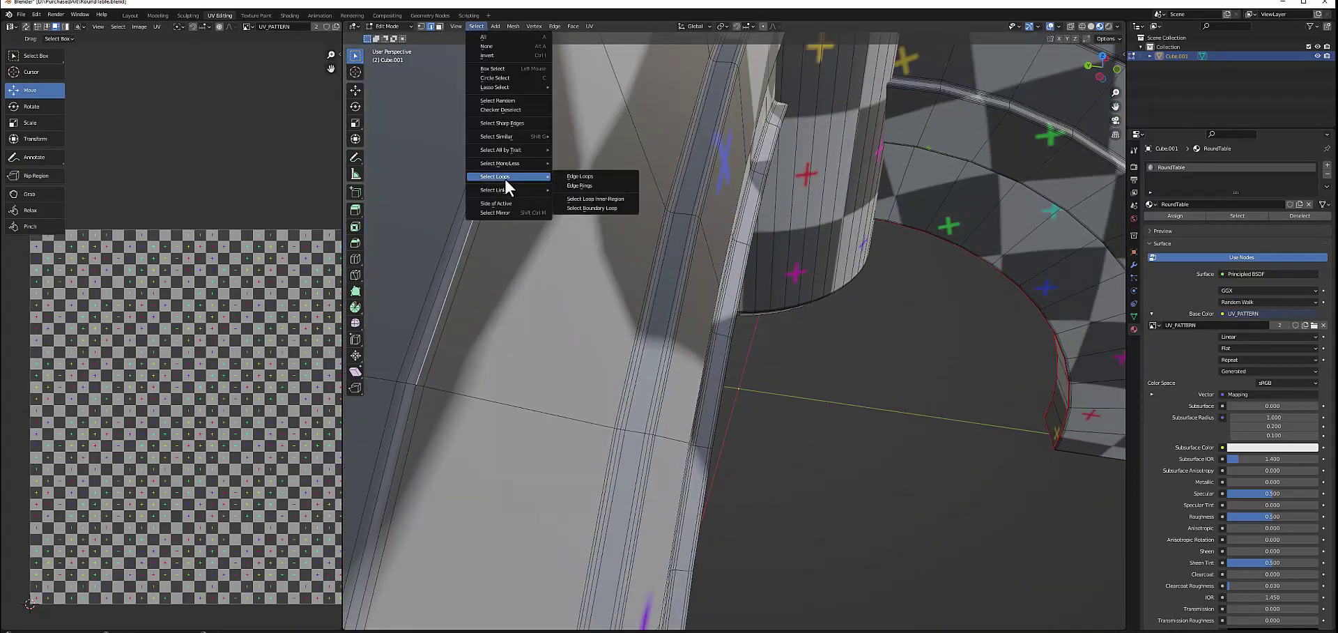
{"action": "left_click", "coordinate": [505, 178]}
{"action": "scroll", "coordinate": [673, 340], "scroll_direction": "down", "scroll_amount": 4}
{"action": "middle_click_drag", "start_coordinate": [673, 341], "coordinate": [641, 307]}
Select the remaining edge loops along the legs.
{"action": "scroll", "coordinate": [641, 307], "scroll_direction": "up", "scroll_amount": 4}
{"action": "scroll", "coordinate": [571, 334], "scroll_direction": "down", "scroll_amount": 5}
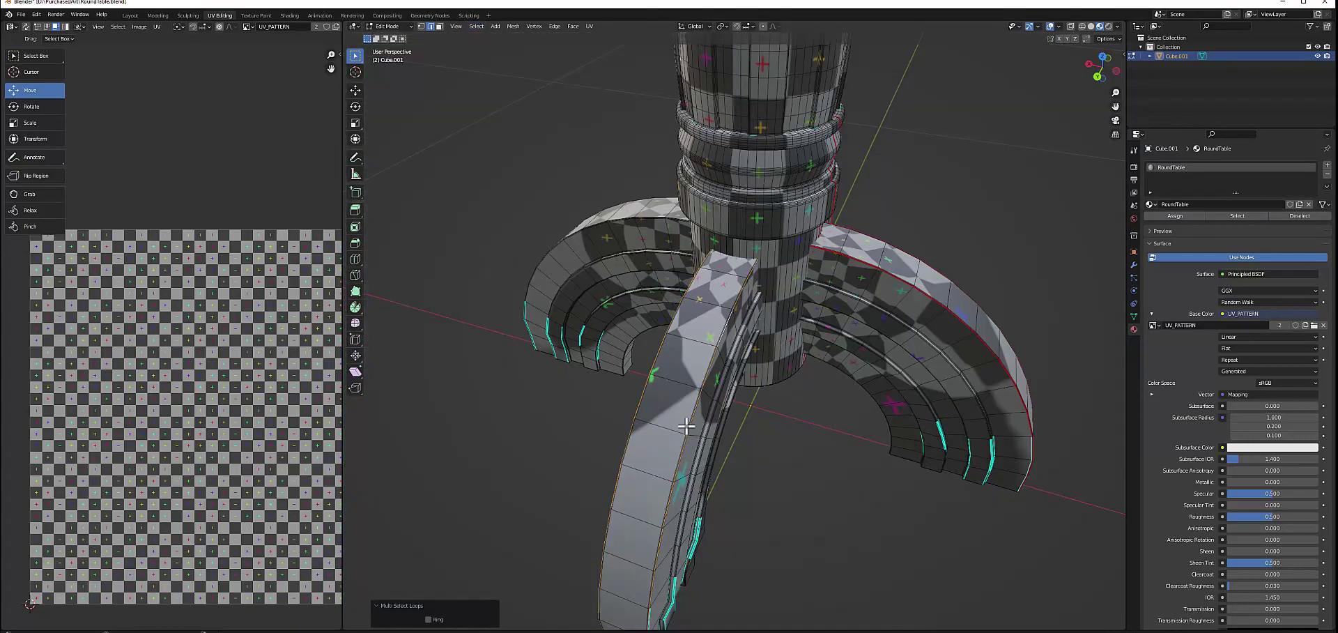
{"action": "middle_click_drag", "start_coordinate": [529, 293], "coordinate": [571, 338]}
{"action": "scroll", "coordinate": [571, 338], "scroll_direction": "up", "scroll_amount": 5}
{"action": "left_click", "coordinate": [477, 26]}
{"action": "left_click", "coordinate": [613, 180]}
{"action": "scroll", "coordinate": [835, 423], "scroll_direction": "down", "scroll_amount": 5}
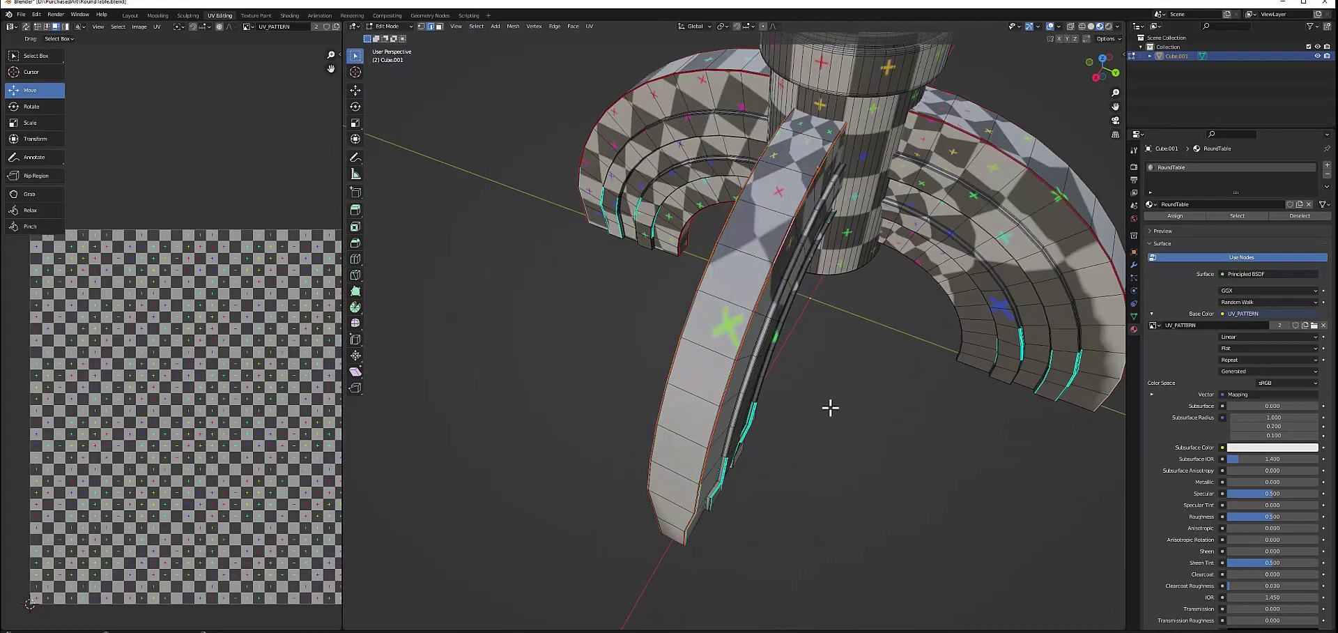
{"action": "middle_click_drag", "start_coordinate": [788, 247], "coordinate": [842, 362]}
Re-unwrap the whole table mesh, then deselect everything.
{"action": "key", "text": "a"}
{"action": "key", "text": "u"}
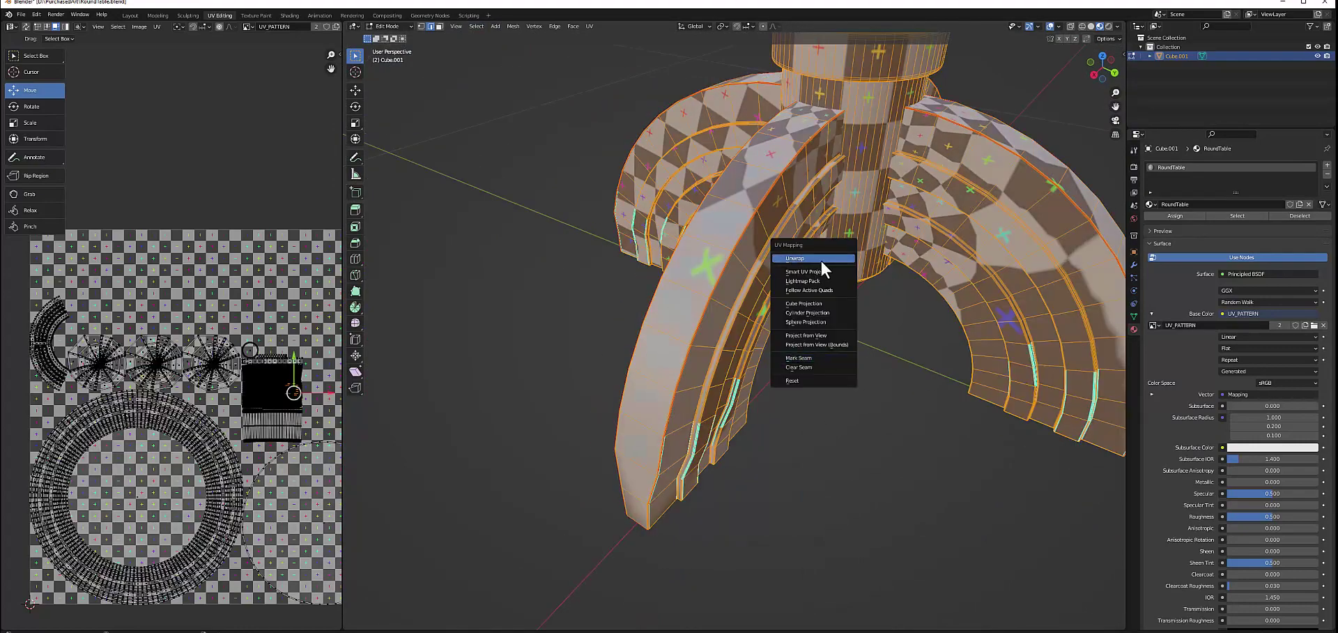
{"action": "left_click", "coordinate": [821, 262]}
{"action": "key", "text": "alt+a"}
Switch to Vertex Paint mode to show the green top and pink body.
{"action": "middle_click_drag", "start_coordinate": [672, 388], "coordinate": [810, 376]}
{"action": "scroll", "coordinate": [830, 355], "scroll_direction": "down", "scroll_amount": 5}
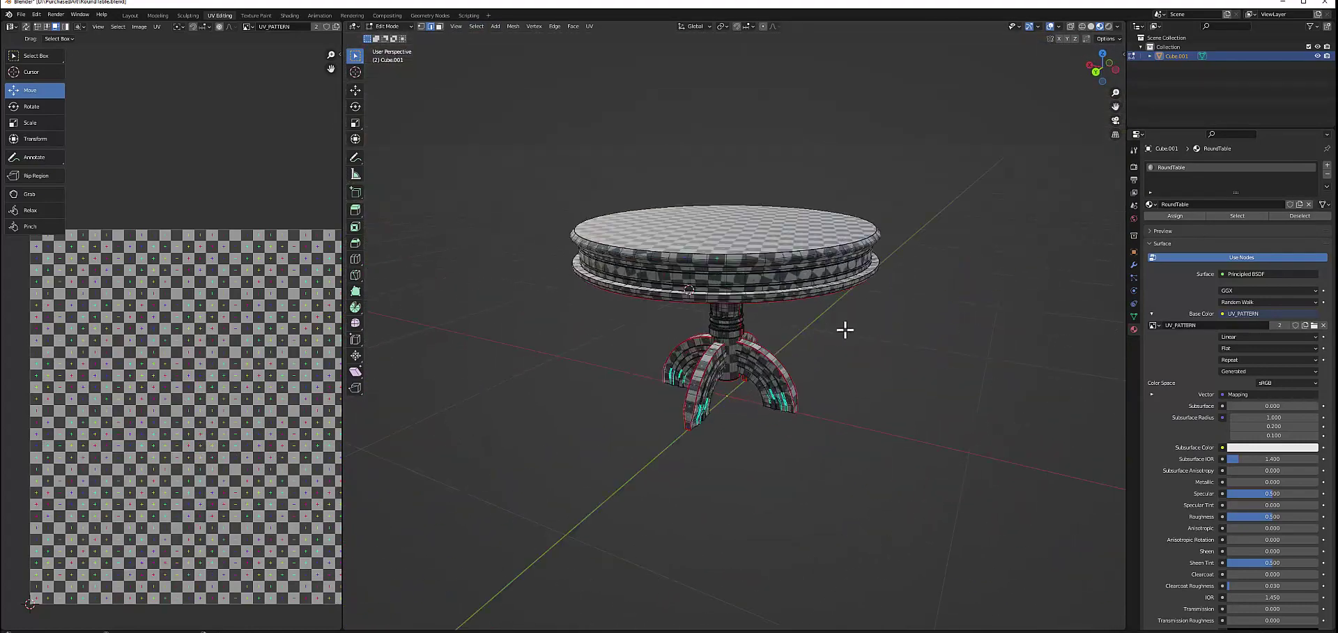
{"action": "left_click", "coordinate": [387, 26]}
{"action": "left_click", "coordinate": [390, 70]}
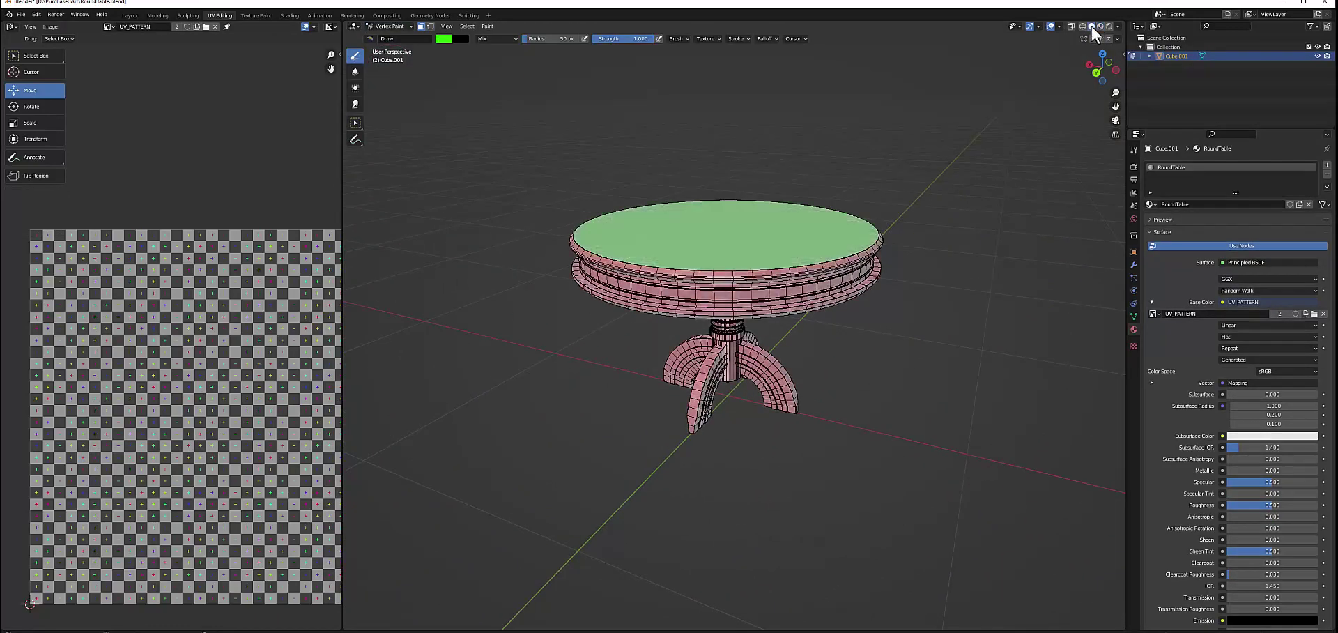
Export the table as RoundTable+VertexColor.fbx.
{"action": "left_click", "coordinate": [21, 13]}
{"action": "left_click", "coordinate": [175, 227]}
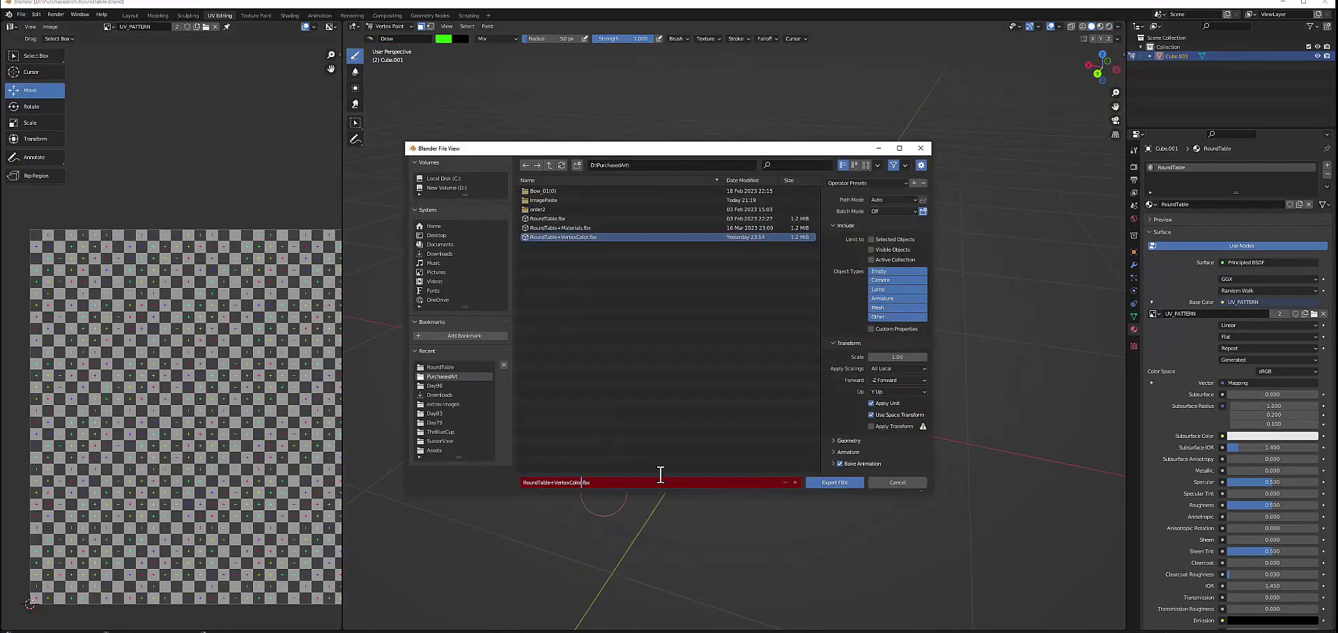
{"action": "left_click", "coordinate": [836, 481]}
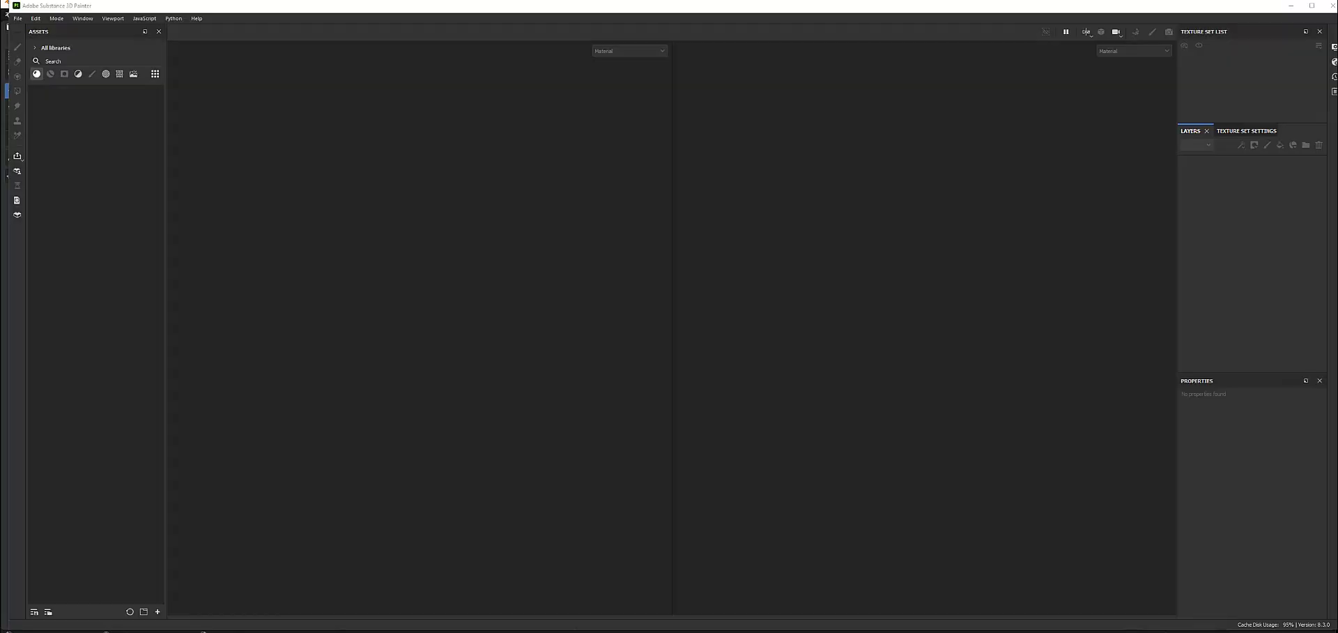
Create a new Substance 3D Painter project from the RoundTable FBX mesh.
{"action": "left_click", "coordinate": [17, 18]}
{"action": "left_click", "coordinate": [34, 30]}
{"action": "left_click", "coordinate": [765, 215]}
{"action": "left_click", "coordinate": [1069, 274]}
{"action": "left_click", "coordinate": [1028, 507]}
{"action": "left_click", "coordinate": [709, 435]}
Bake the table's selected mesh maps, then reopen the baking settings.
{"action": "left_click_drag", "start_coordinate": [584, 323], "coordinate": [767, 426], "text": "alt"}
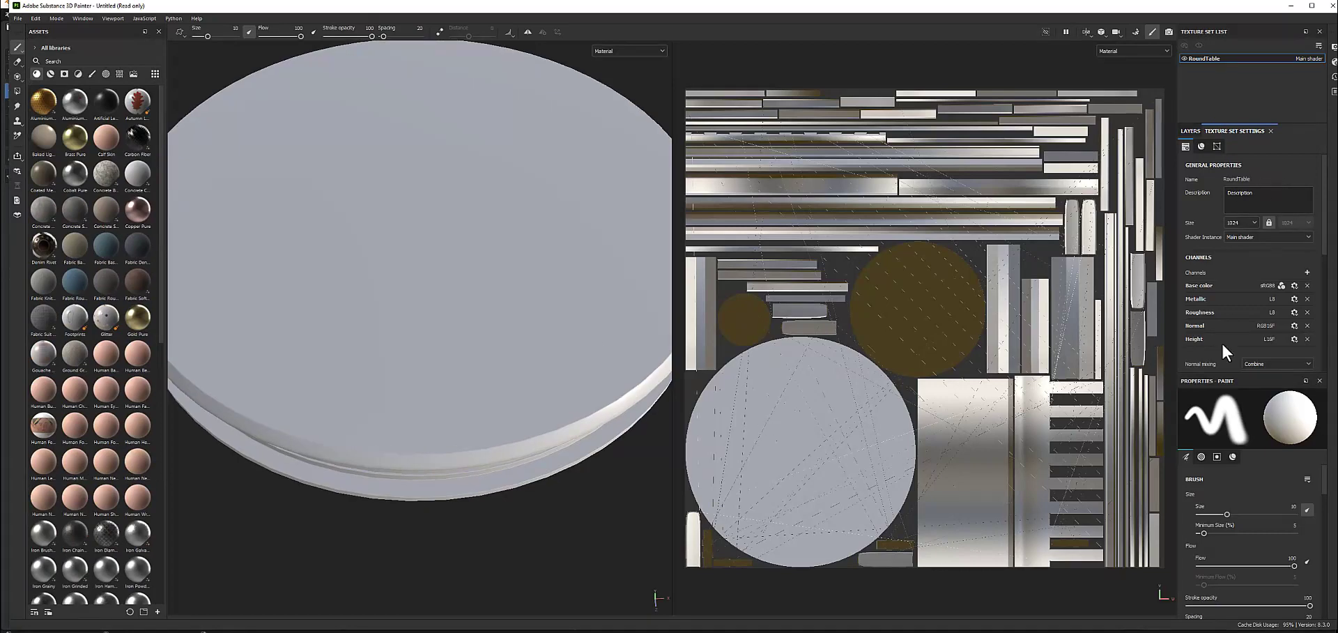
{"action": "scroll", "coordinate": [917, 311], "scroll_direction": "up", "scroll_amount": 3}
{"action": "scroll", "coordinate": [918, 310], "scroll_direction": "up", "scroll_amount": 2}
{"action": "scroll", "coordinate": [918, 310], "scroll_direction": "down", "scroll_amount": 5}
{"action": "scroll", "coordinate": [918, 310], "scroll_direction": "down", "scroll_amount": 1}
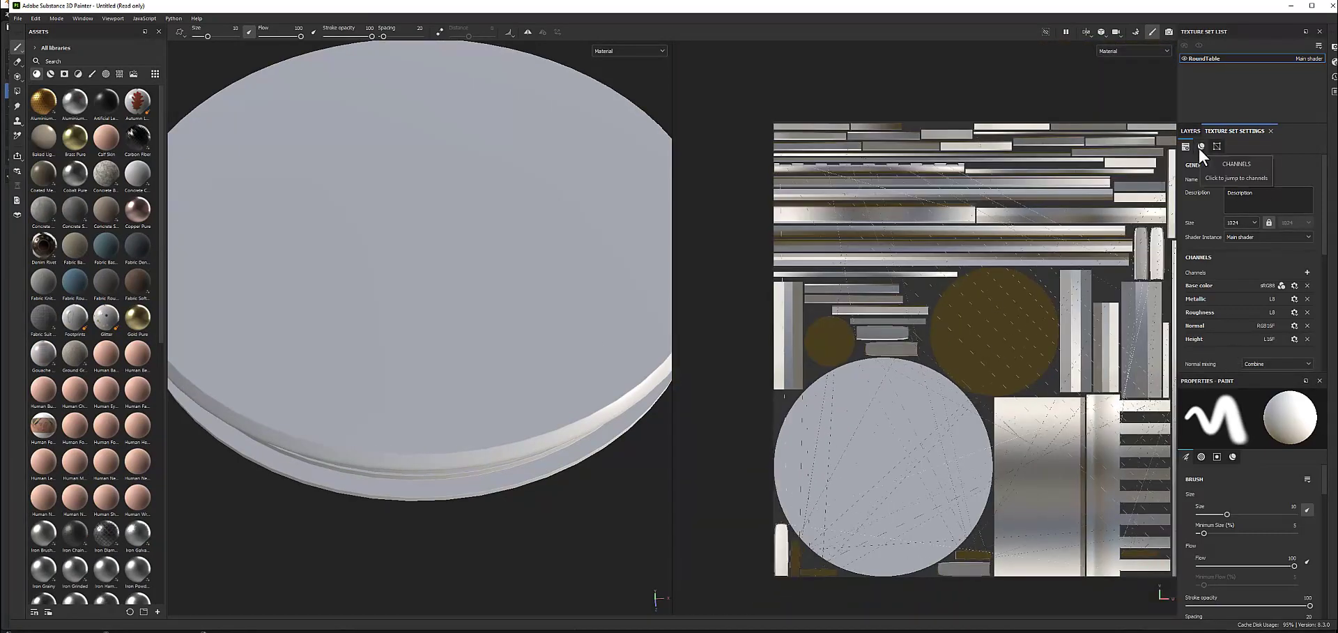
{"action": "left_click", "coordinate": [1286, 246]}
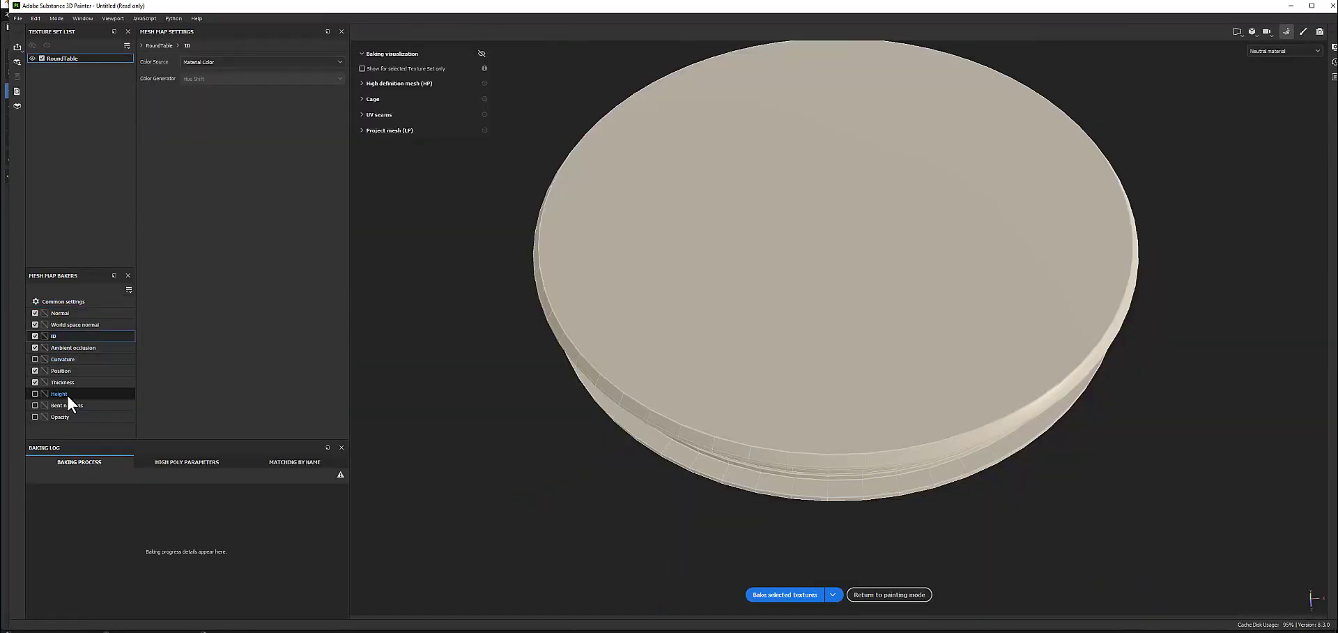
{"action": "left_click", "coordinate": [792, 595]}
{"action": "left_click_drag", "start_coordinate": [616, 135], "coordinate": [382, 56]}
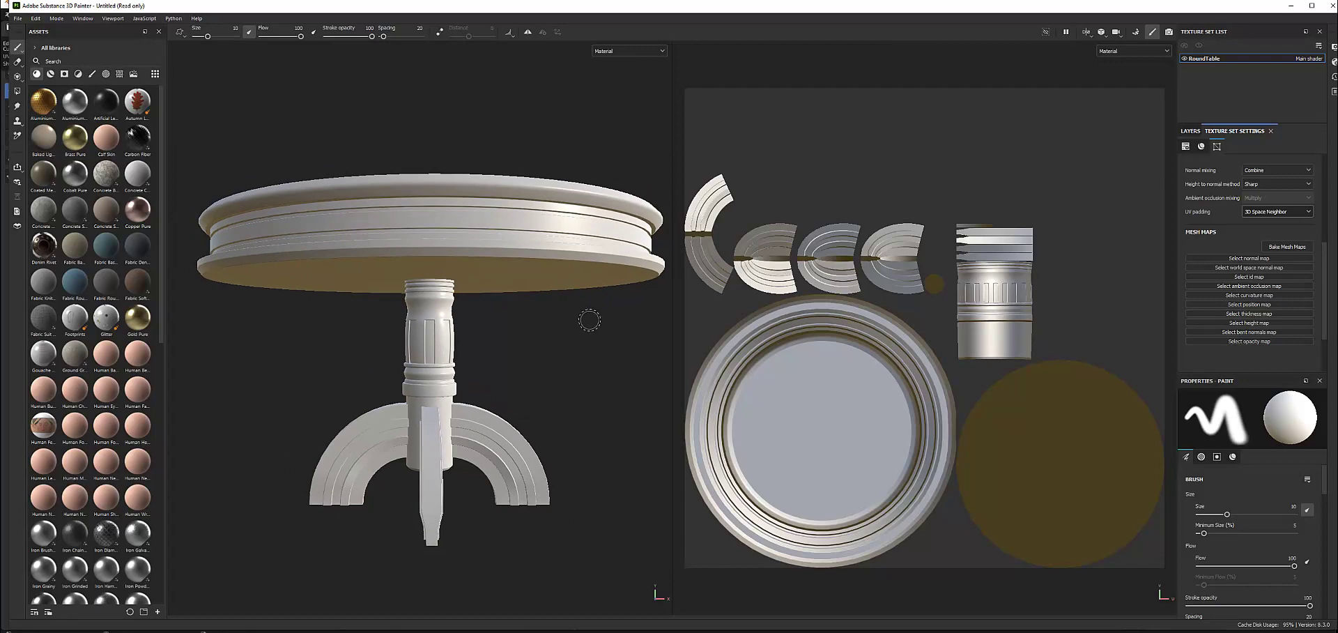
{"action": "left_click", "coordinate": [1286, 246]}
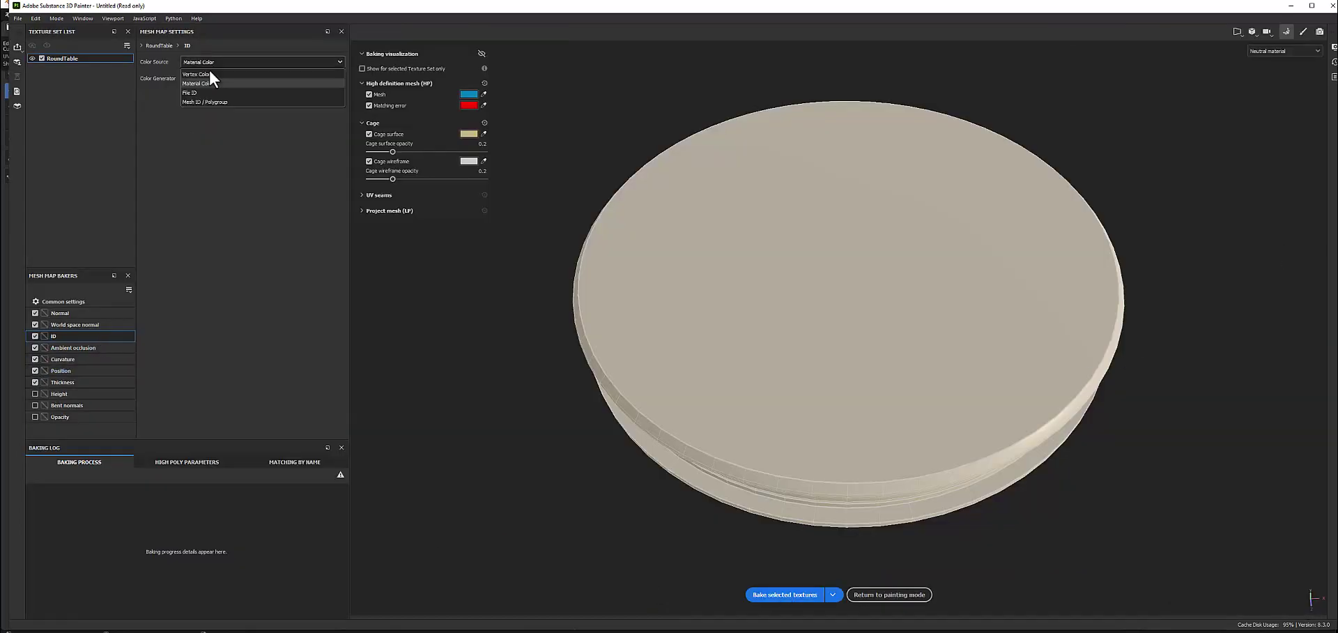